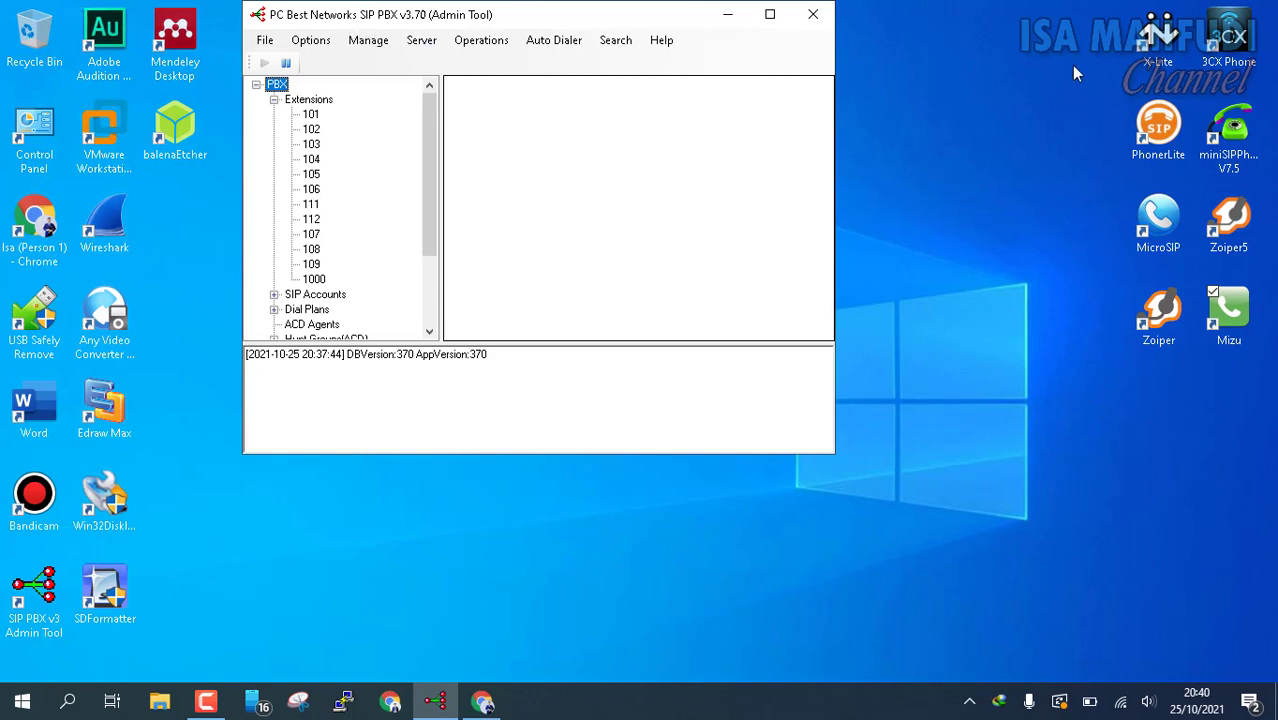
Step: Select and deselect the desktop softphone shortcuts, then bring the '20 FREE SIP Softphones' article forward
drag(1068, 36, 1274, 398)
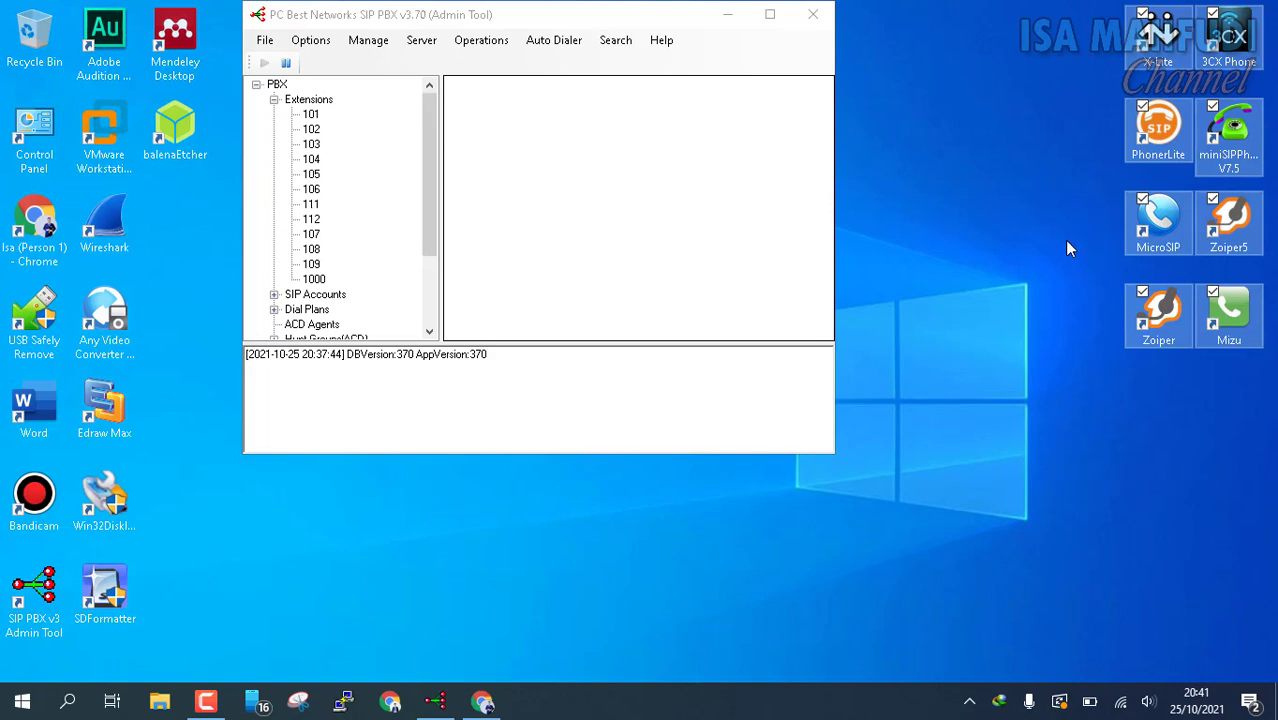
click(1030, 217)
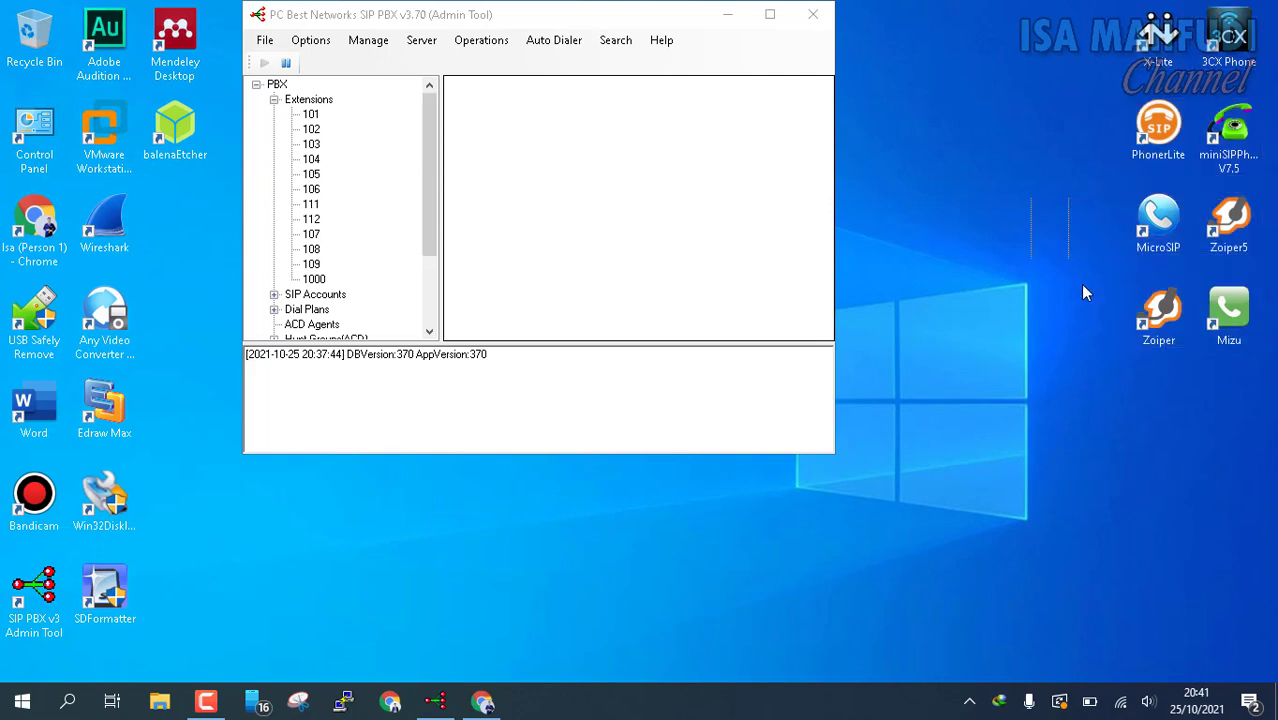
drag(1083, 286, 1182, 384)
click(1158, 207)
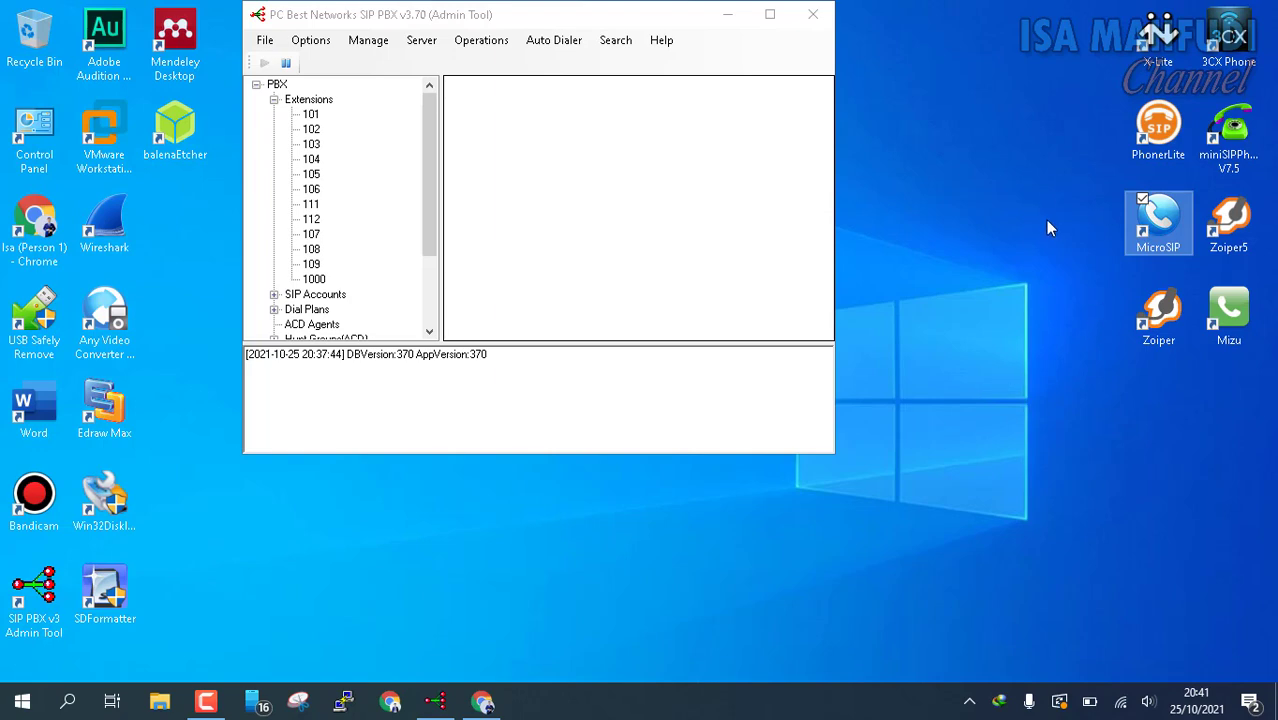
click(482, 701)
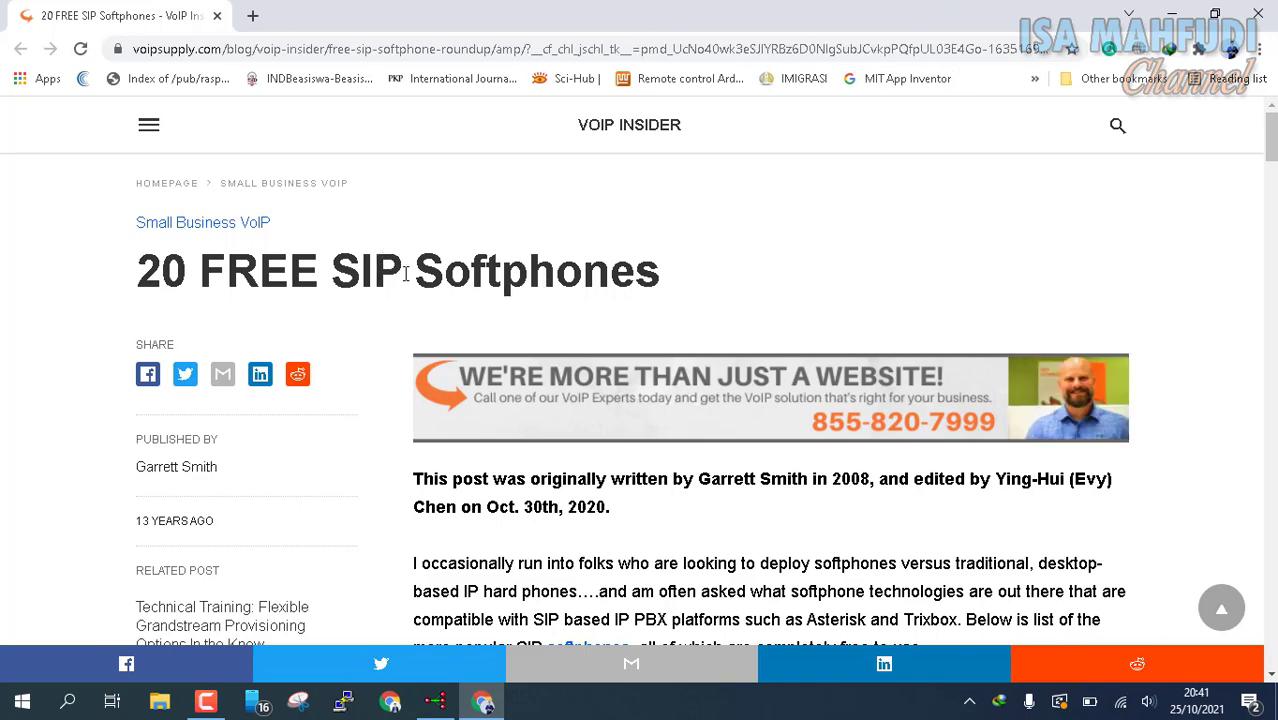
Step: Scroll through the 20 FREE SIP Softphones article down to entry #20
scroll(405, 275, down, 1)
scroll(420, 278, up, 1)
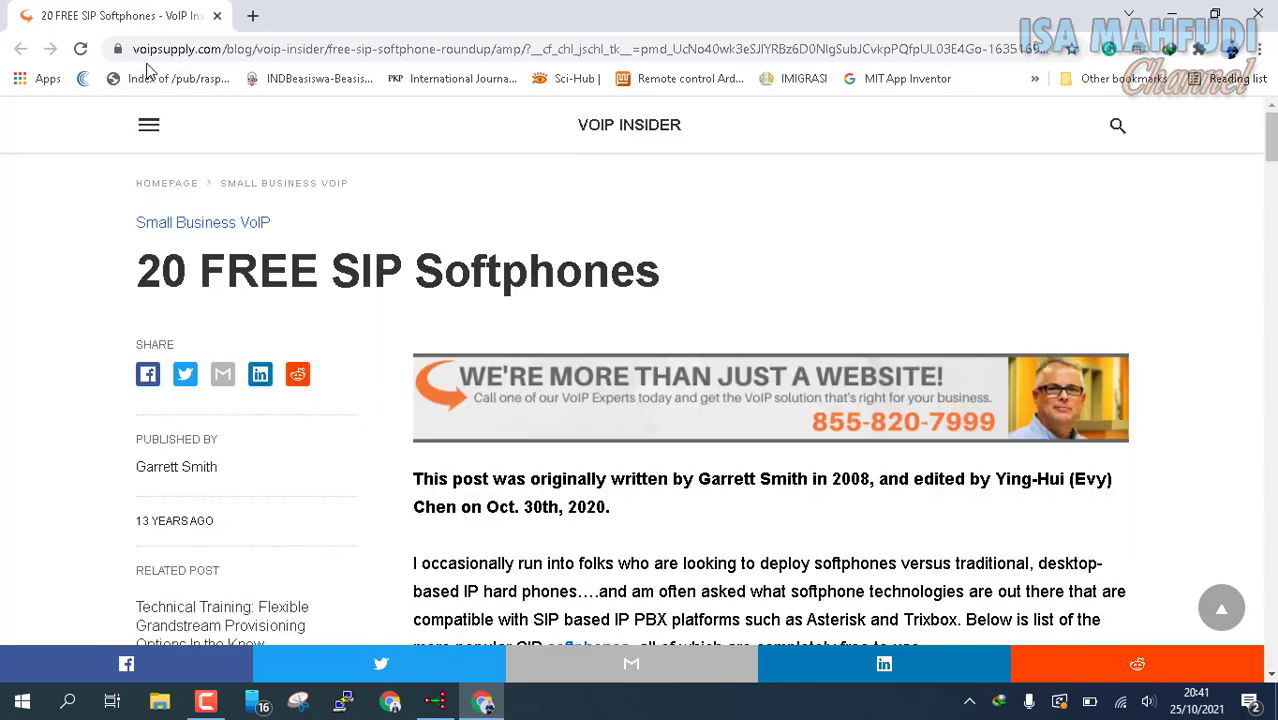
scroll(600, 190, down, 5)
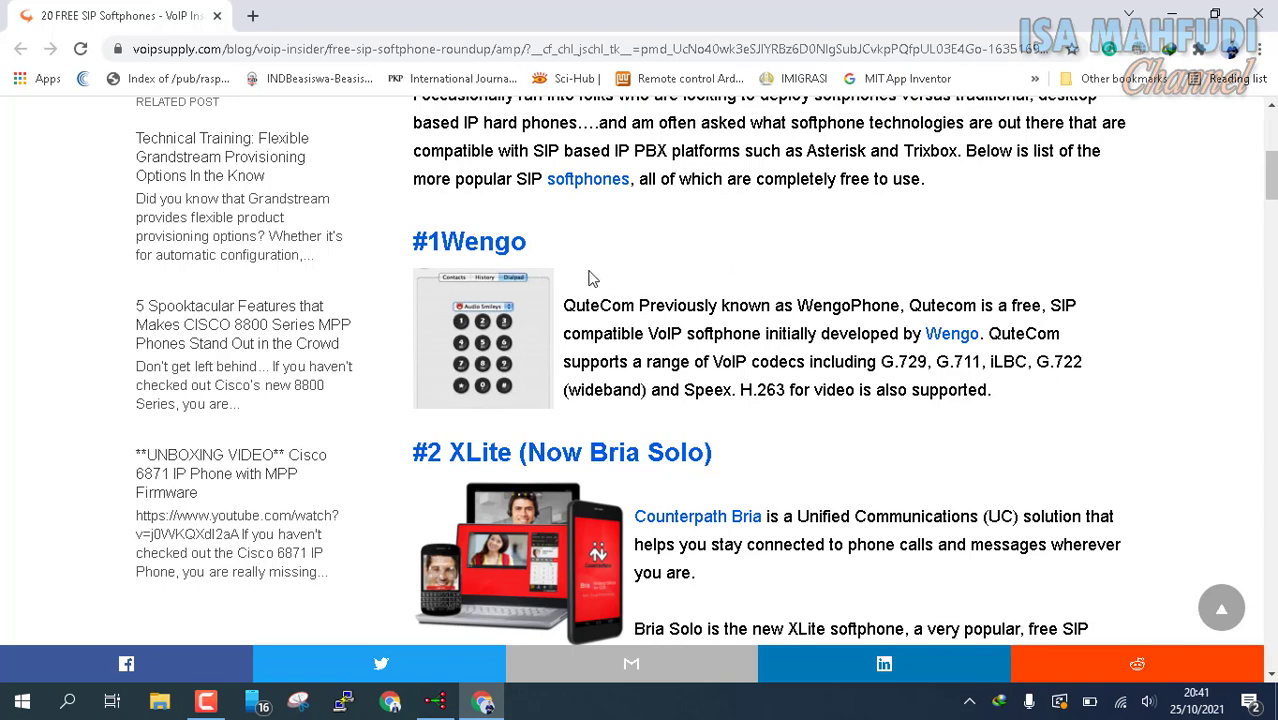
scroll(722, 300, down, 1)
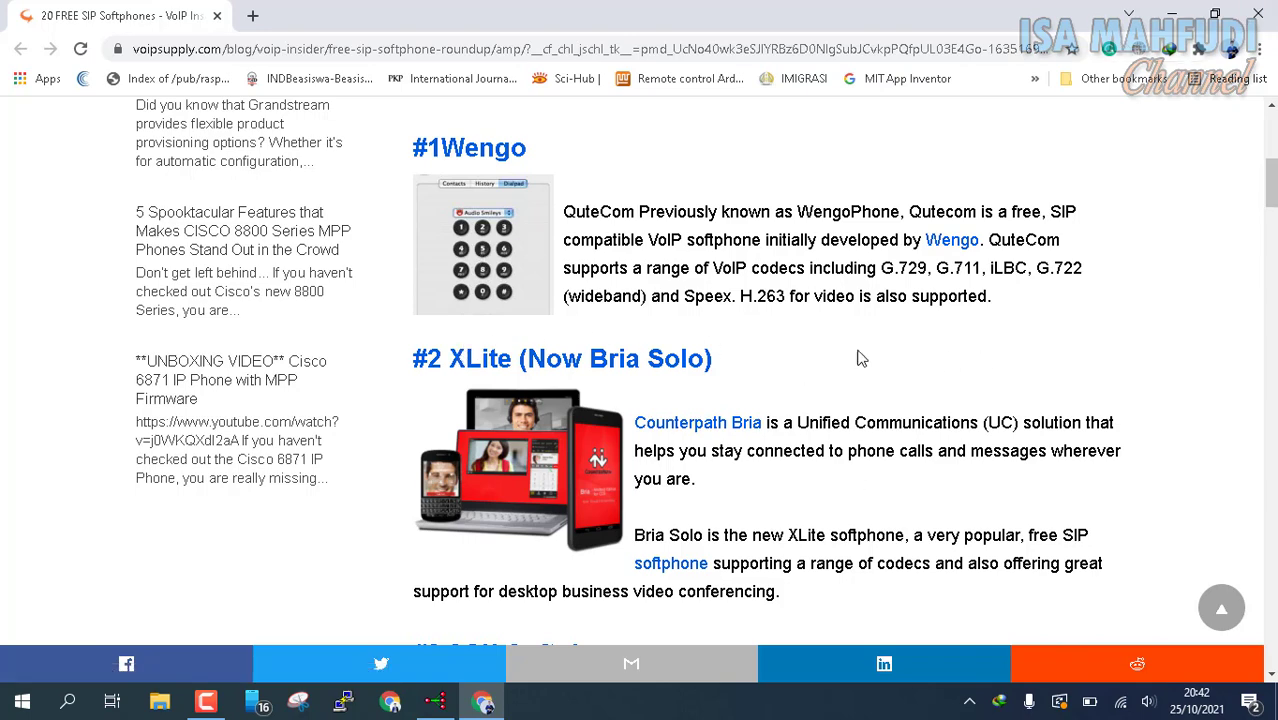
scroll(650, 360, down, 2)
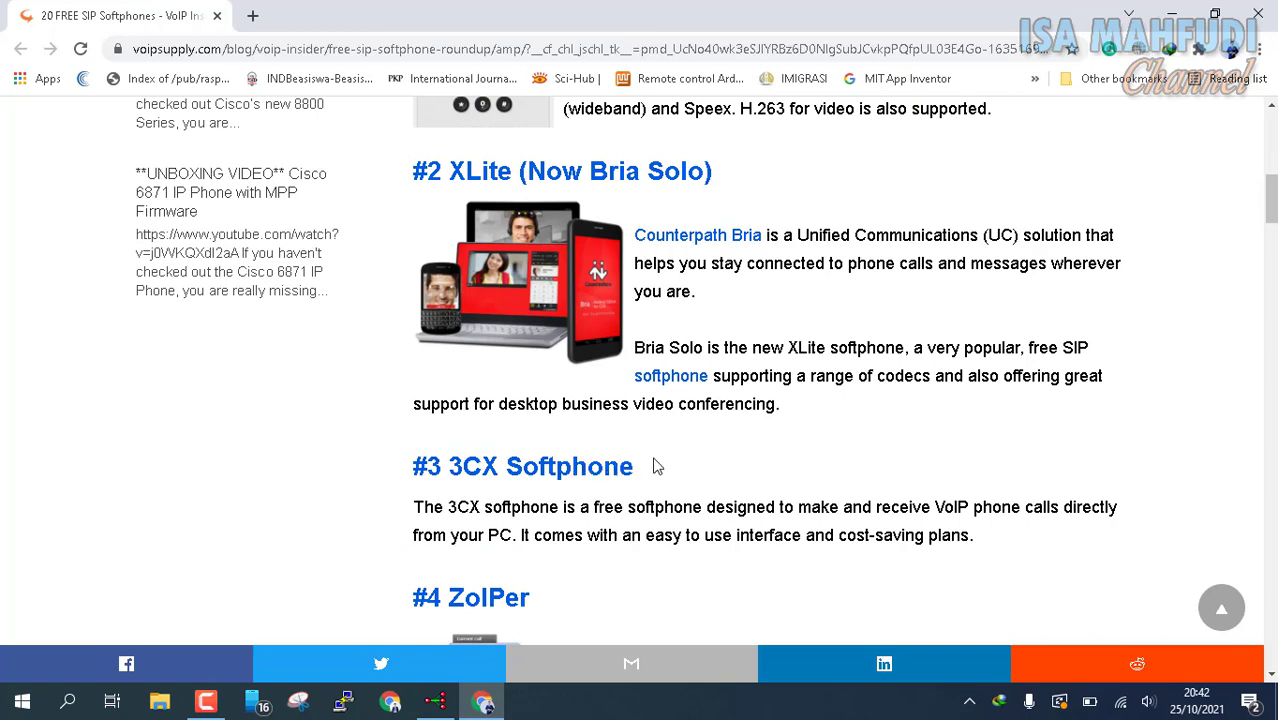
scroll(445, 488, down, 1)
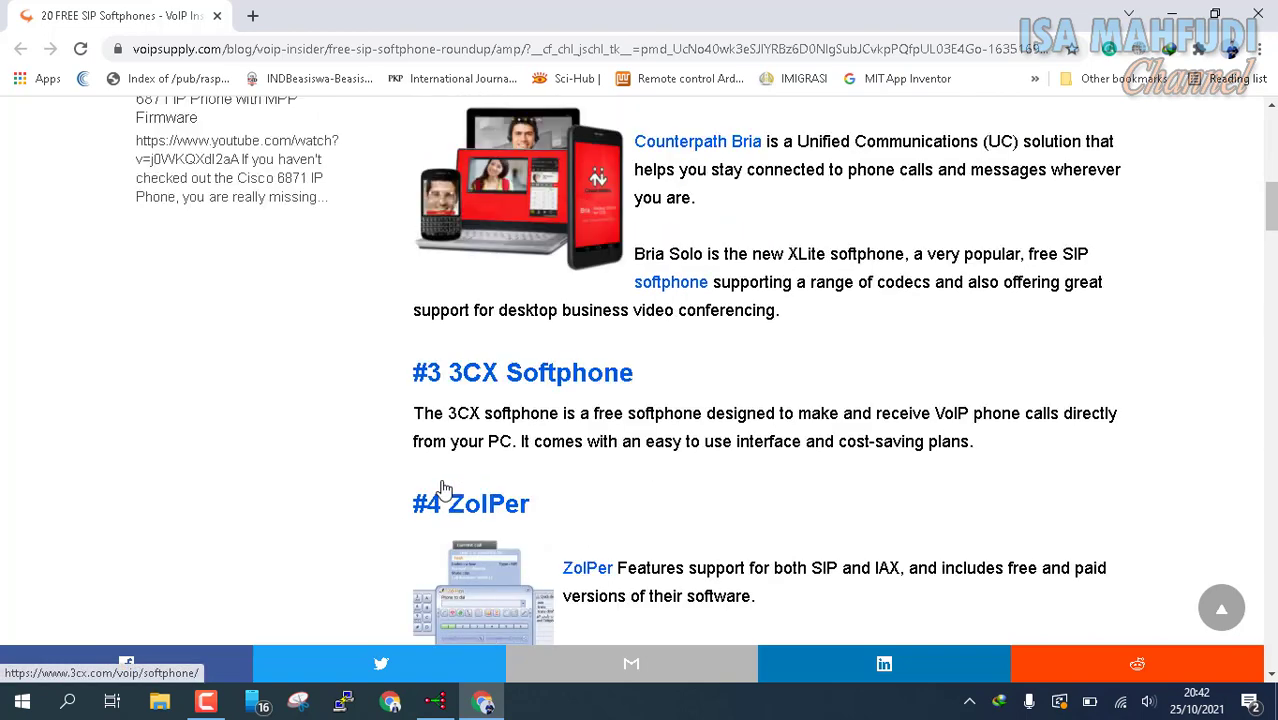
scroll(470, 370, down, 2)
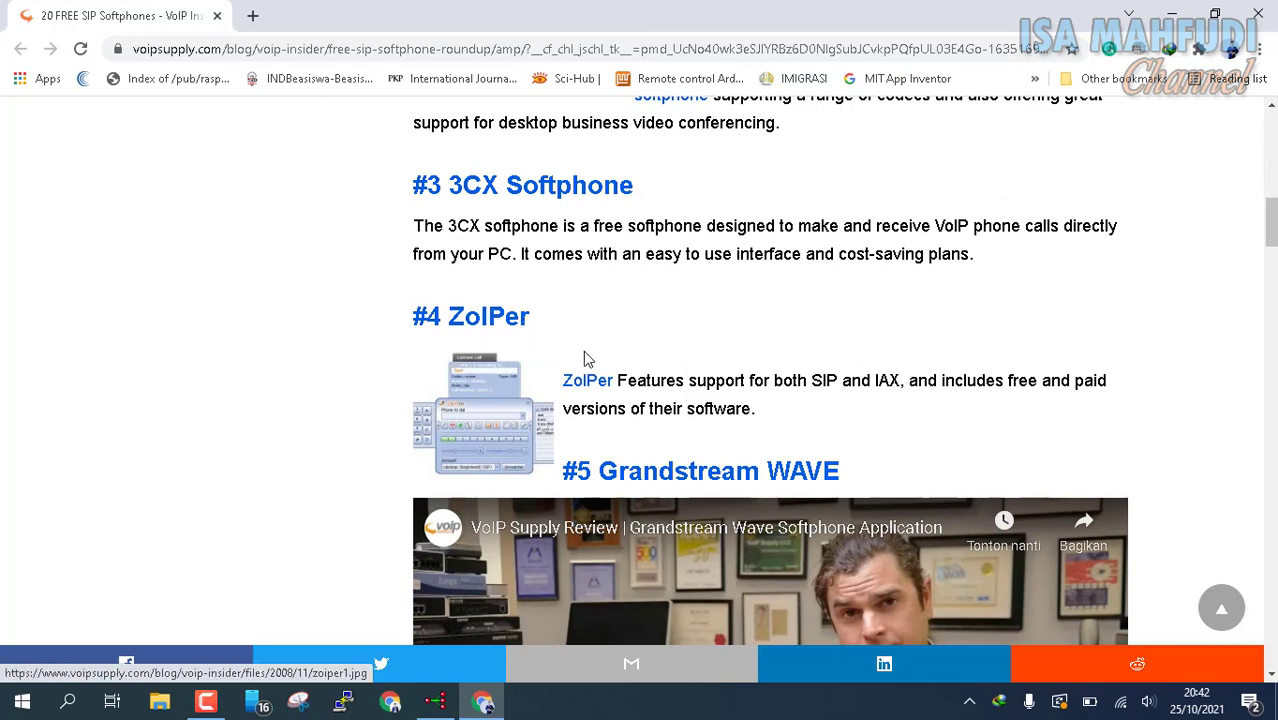
scroll(565, 342, down, 1)
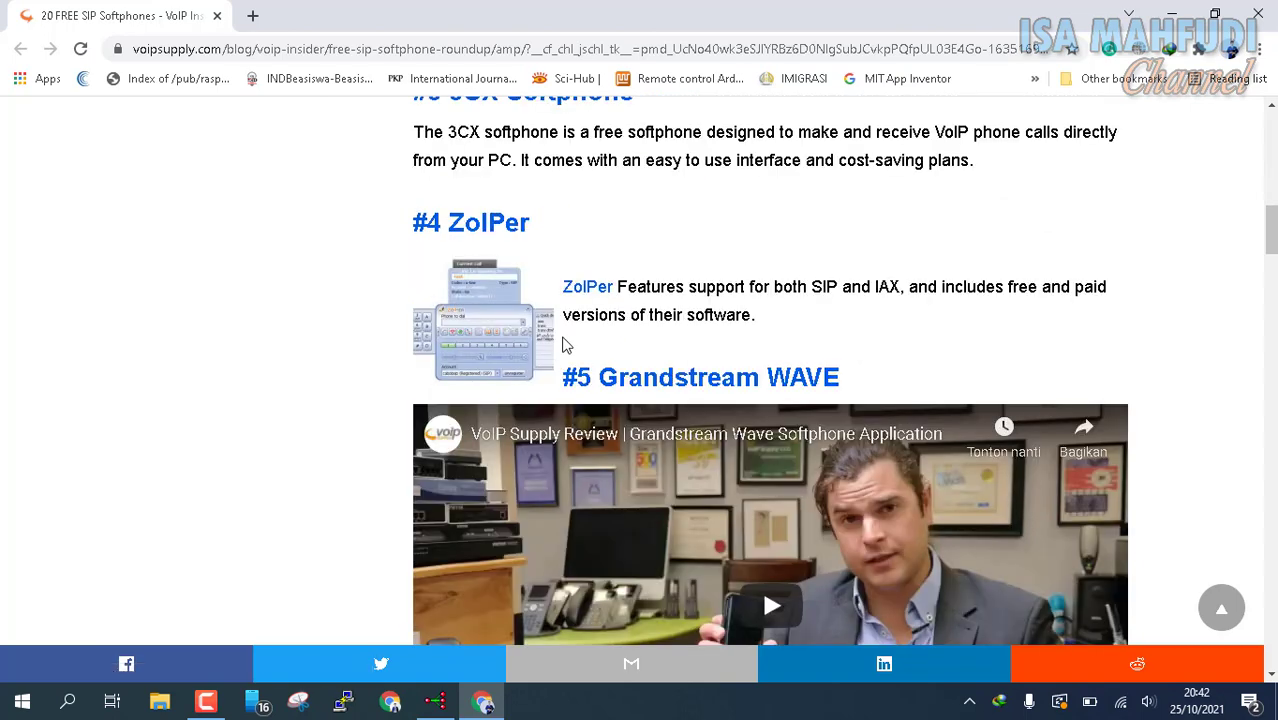
scroll(678, 262, down, 1)
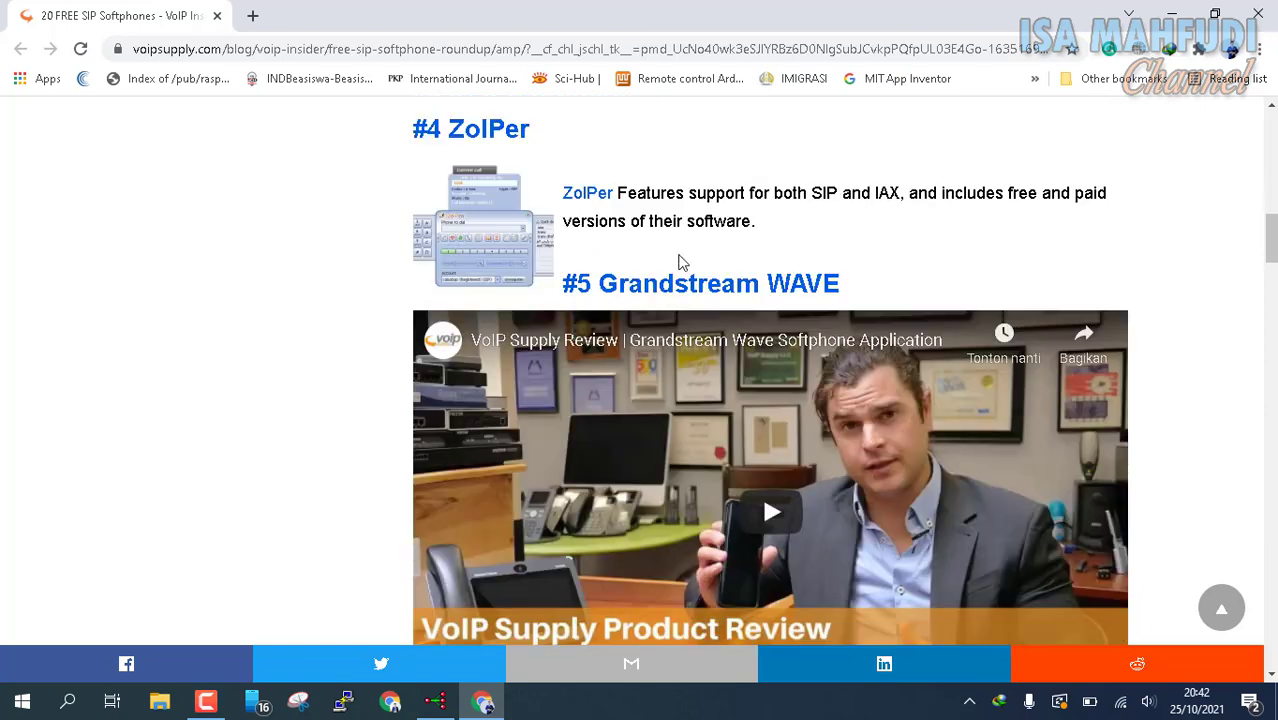
scroll(678, 265, down, 5)
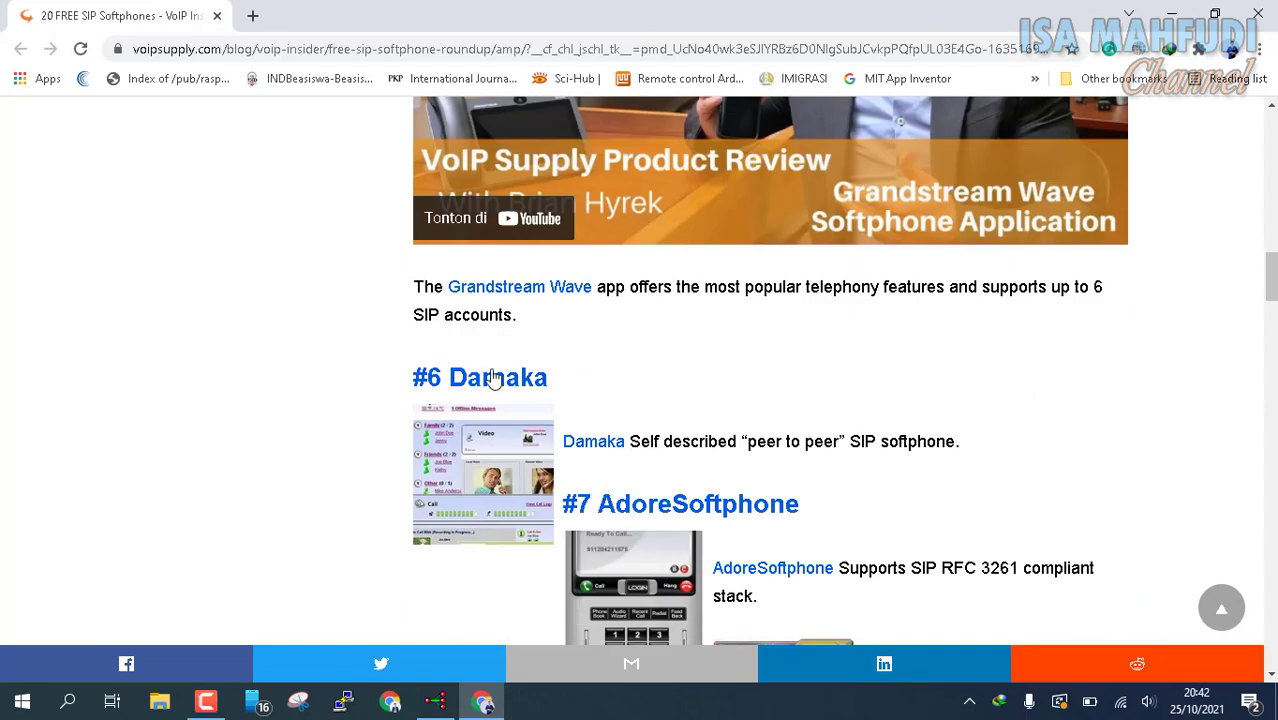
scroll(876, 436, down, 2)
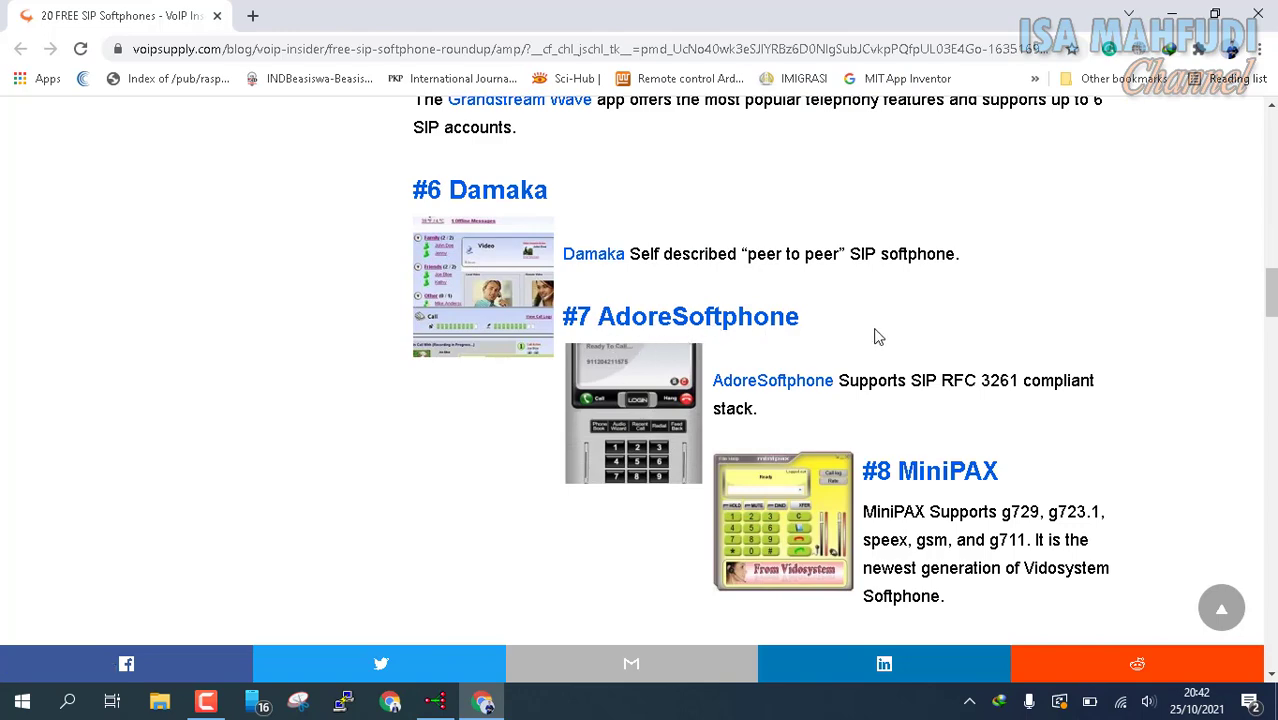
scroll(880, 340, down, 1)
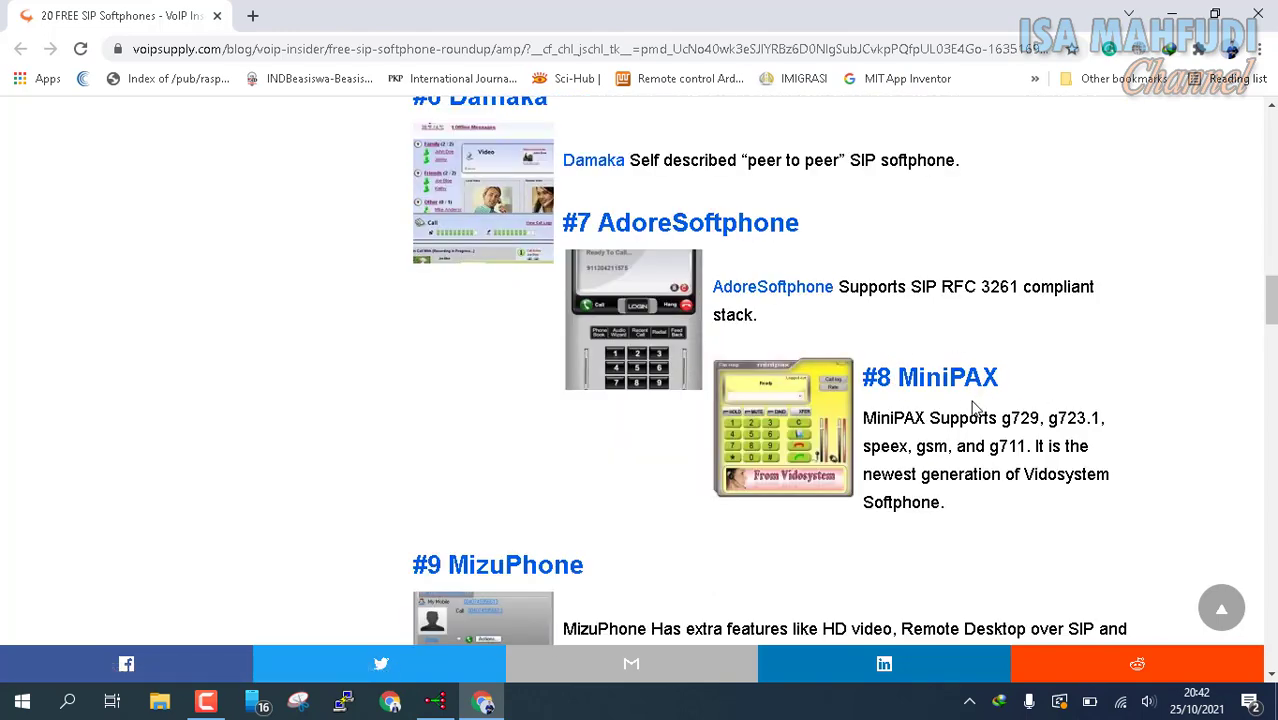
scroll(990, 393, down, 3)
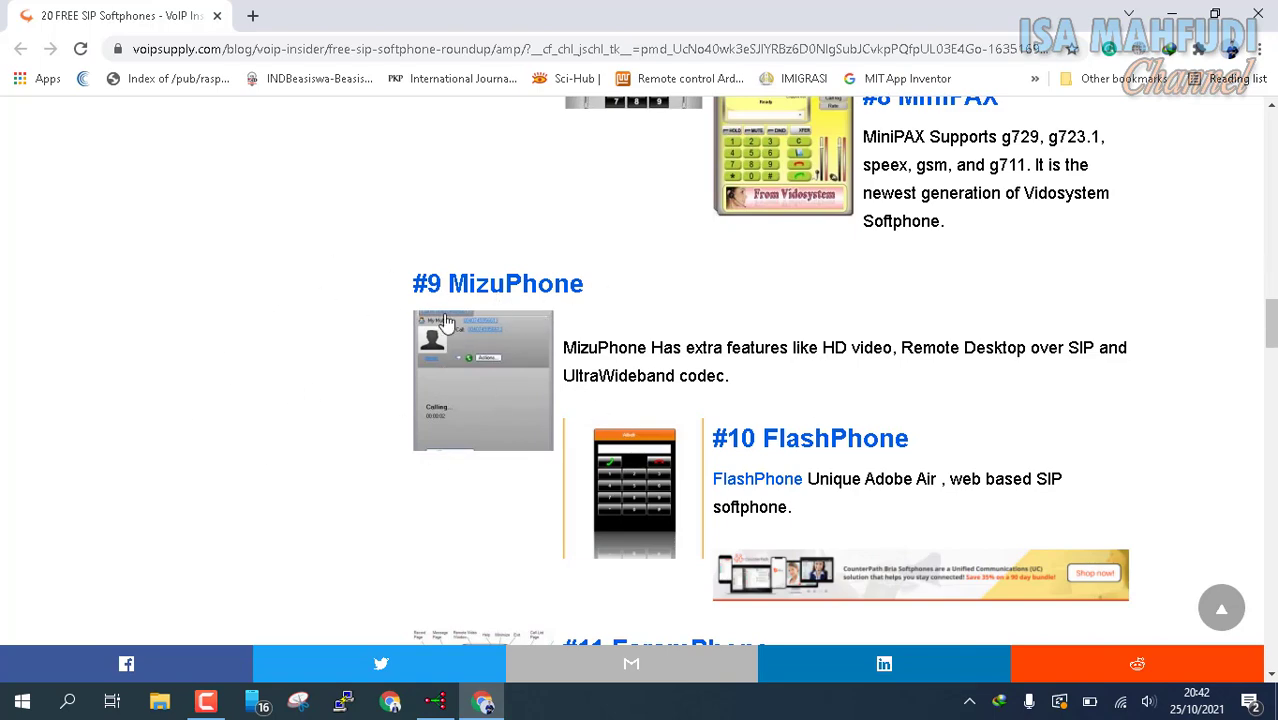
scroll(450, 330, down, 3)
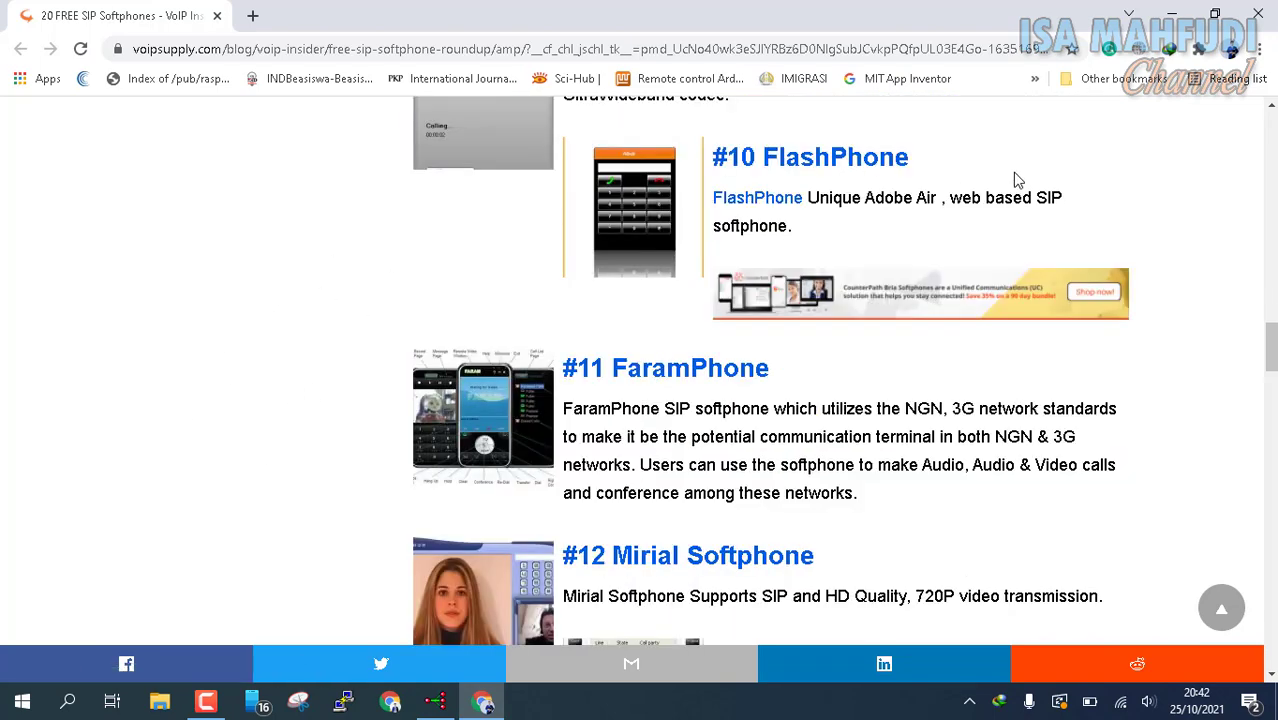
scroll(741, 380, down, 3)
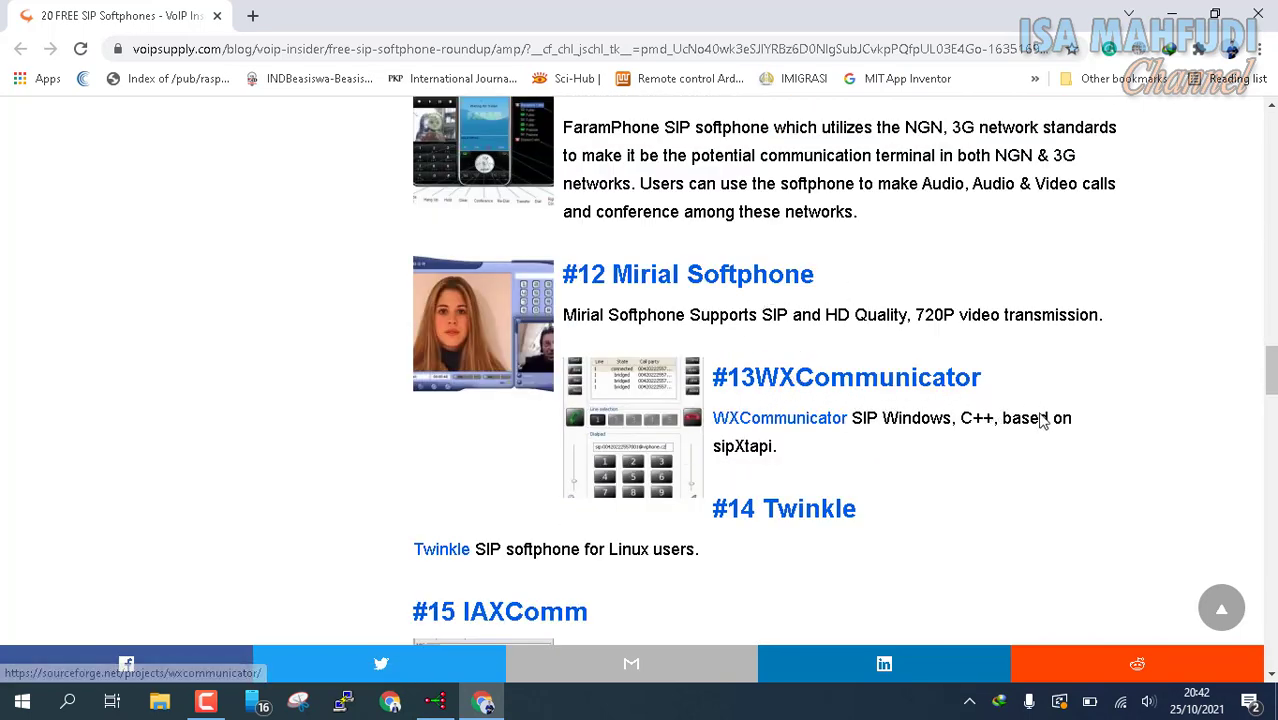
scroll(810, 500, down, 2)
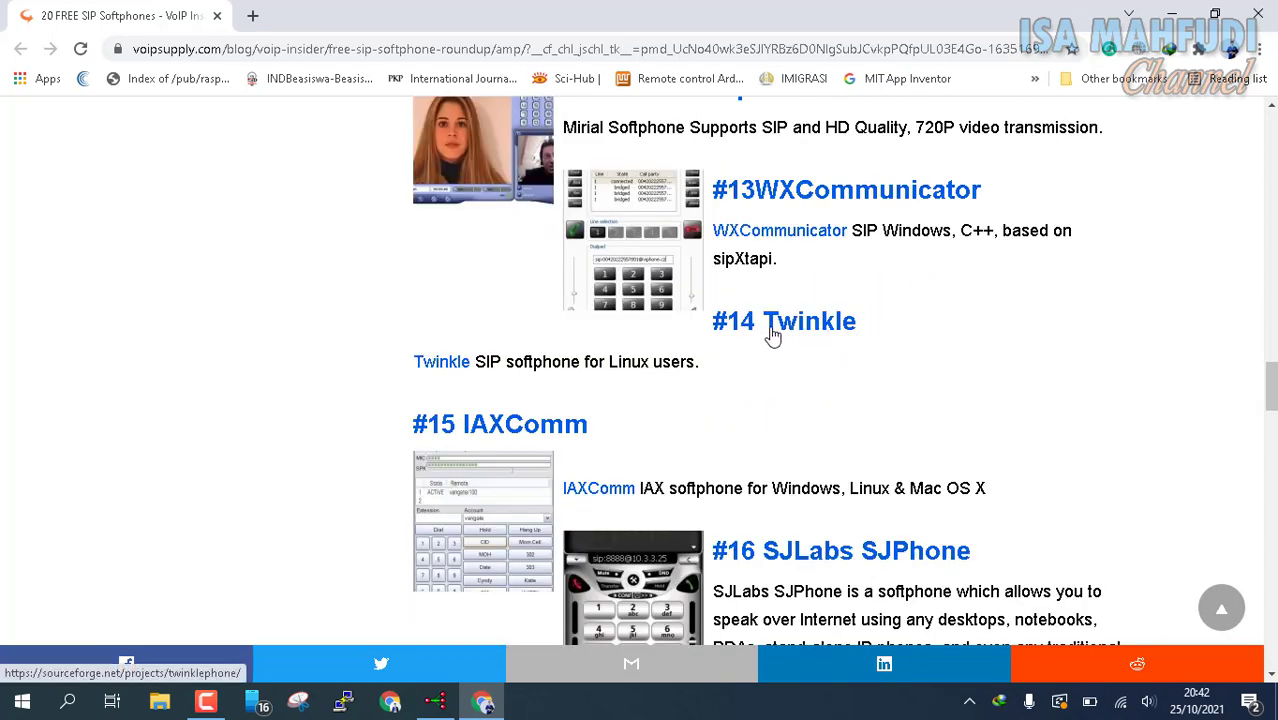
scroll(492, 328, down, 2)
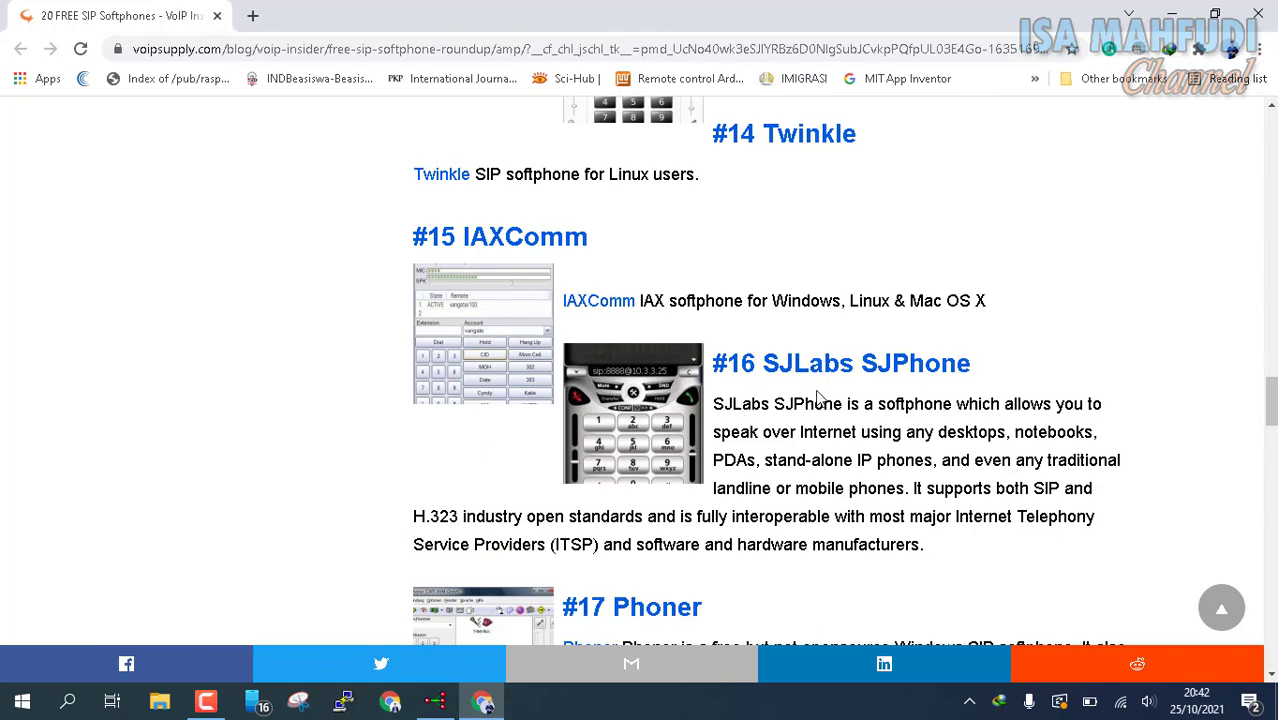
scroll(1025, 372, down, 2)
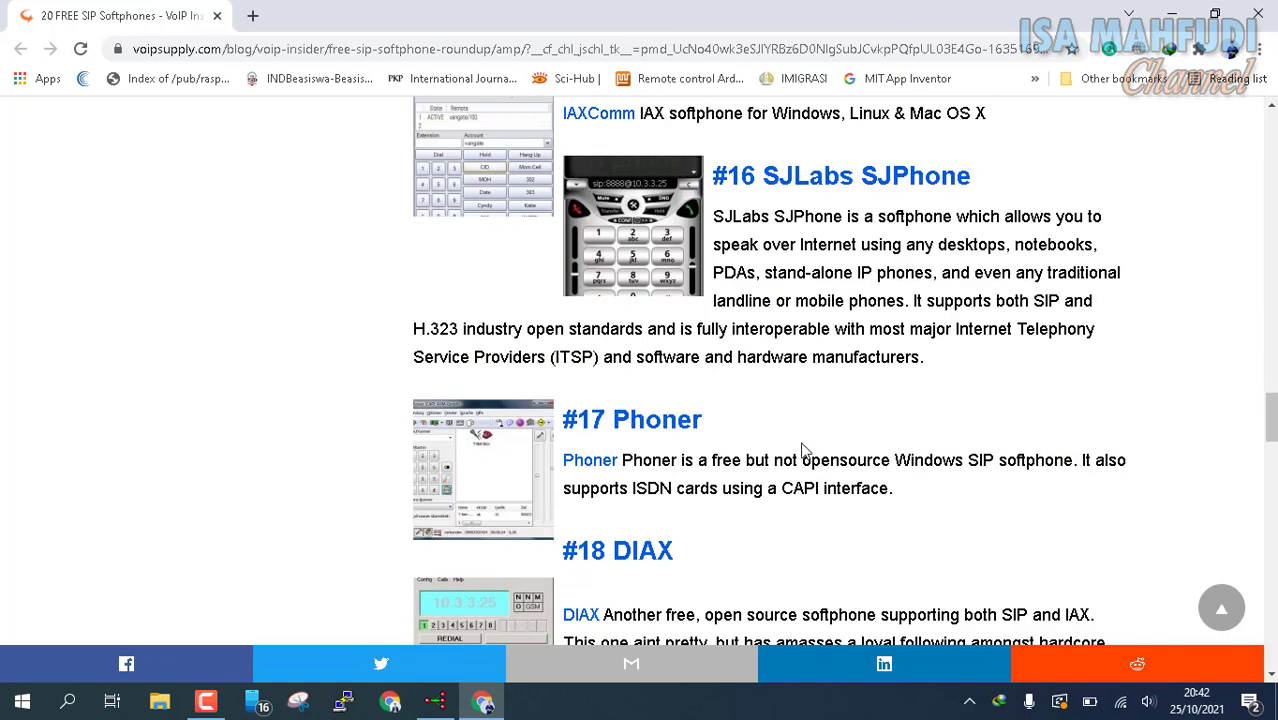
scroll(547, 404, down, 2)
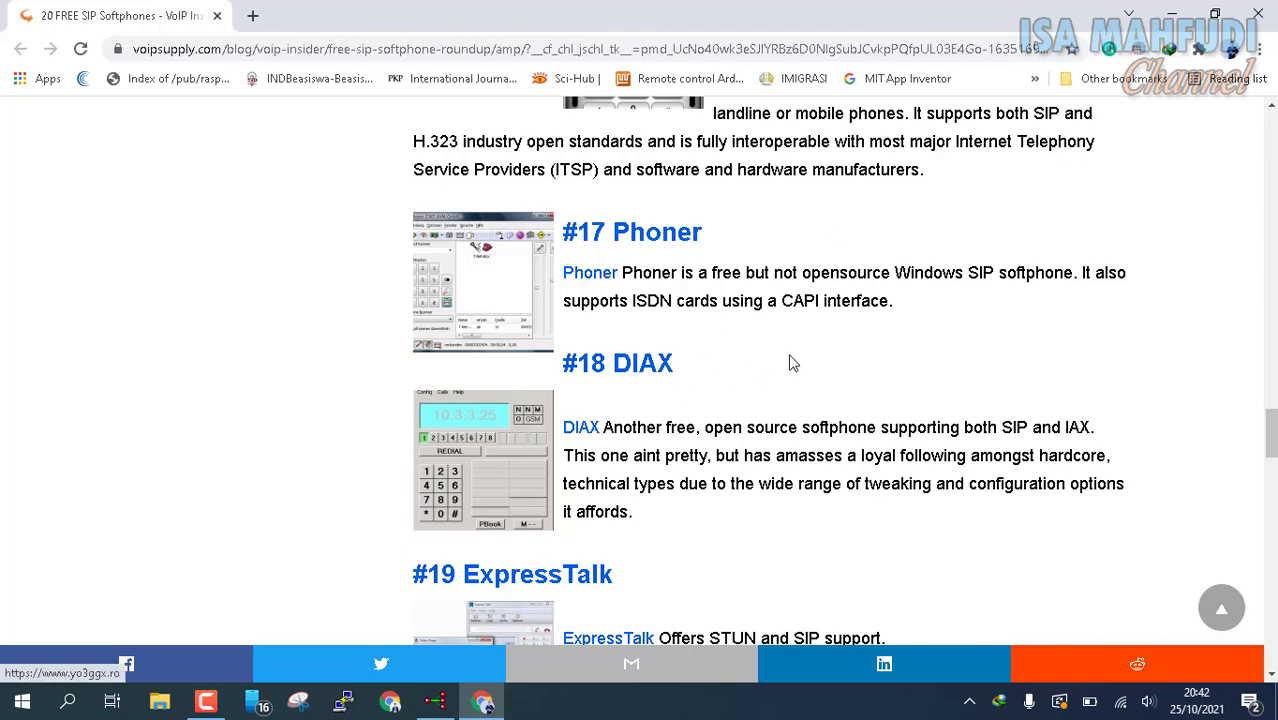
scroll(866, 352, down, 2)
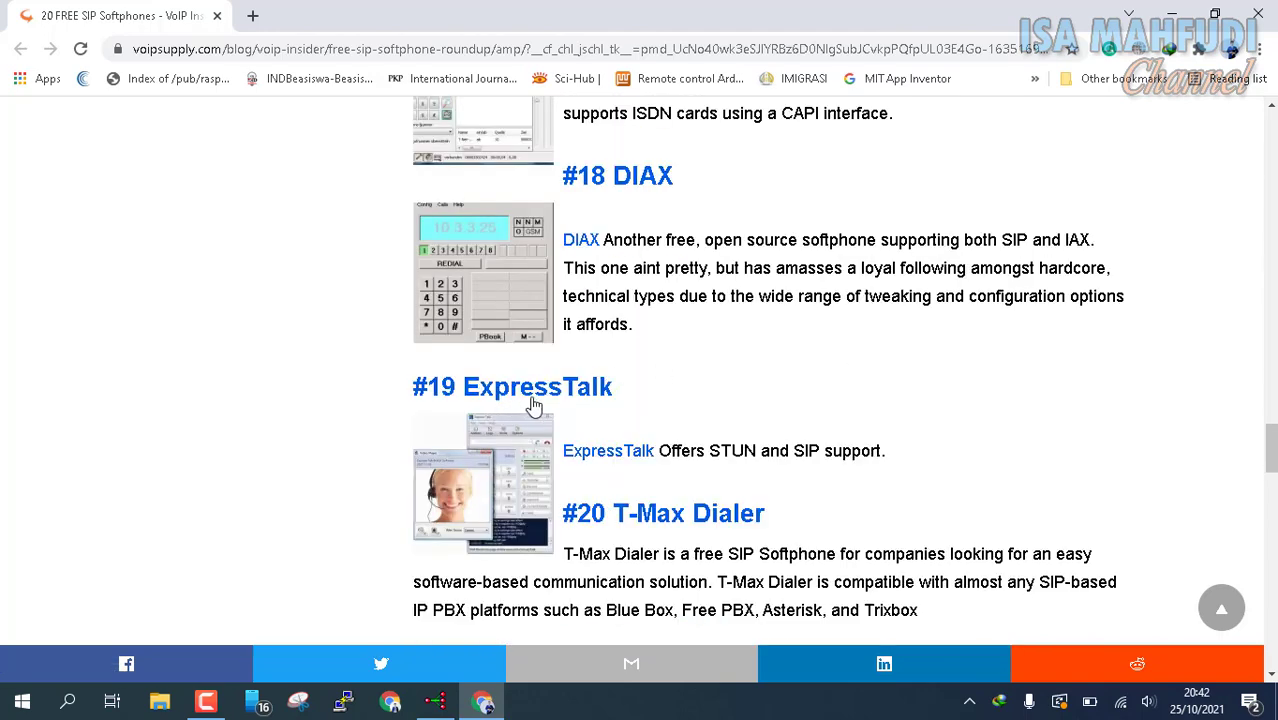
scroll(745, 510, down, 1)
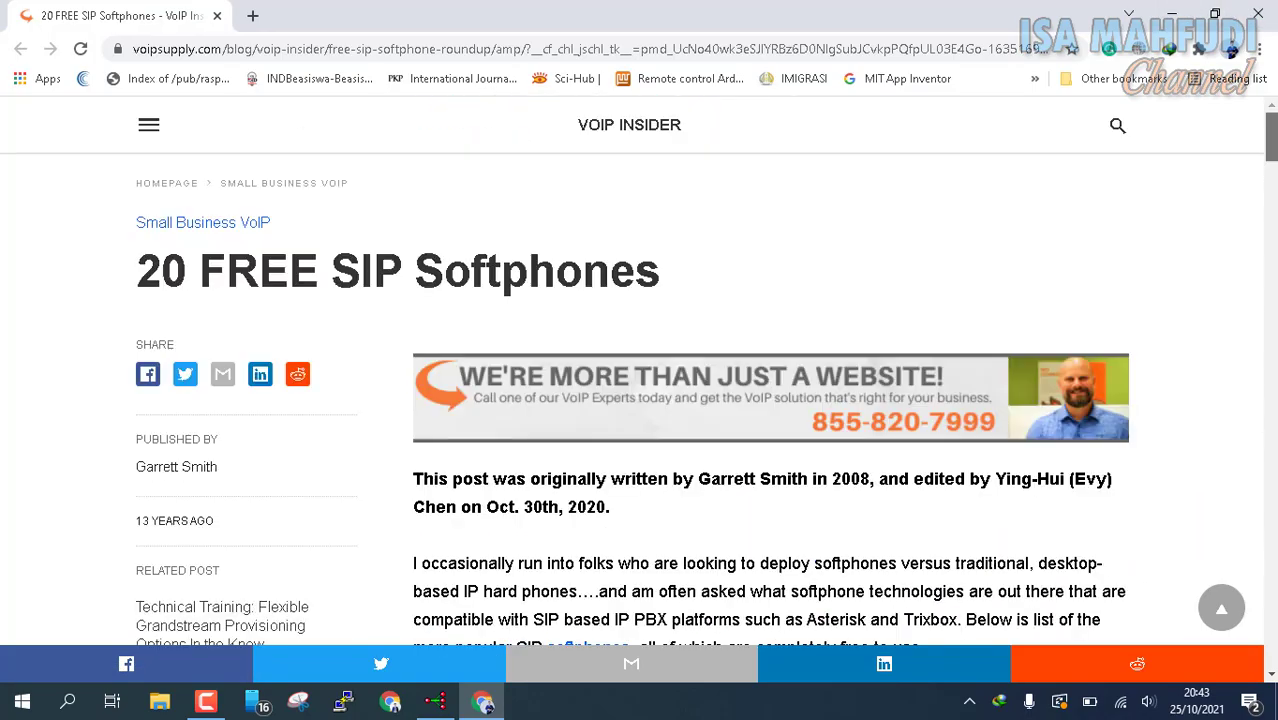
scroll(770, 380, down, 15)
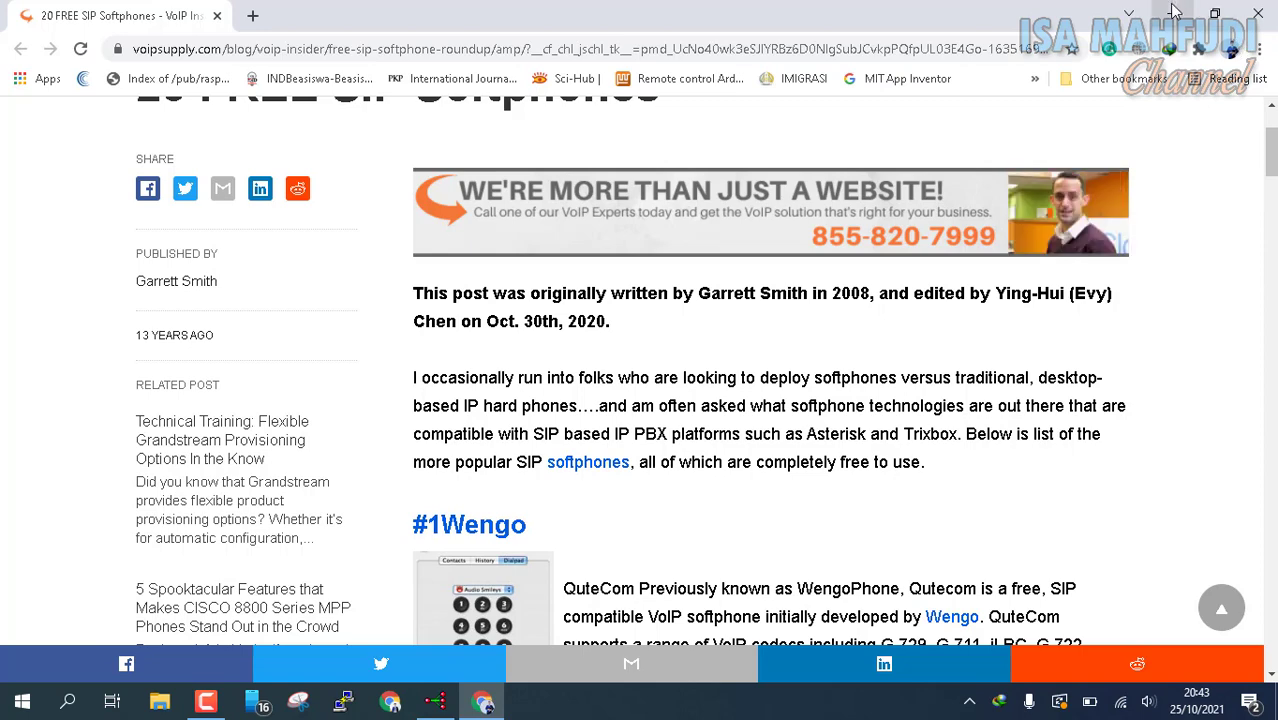
Step: Minimize Chrome, then select and deselect the eight desktop softphone shortcuts
click(1175, 12)
drag(1051, 9, 1272, 443)
click(909, 132)
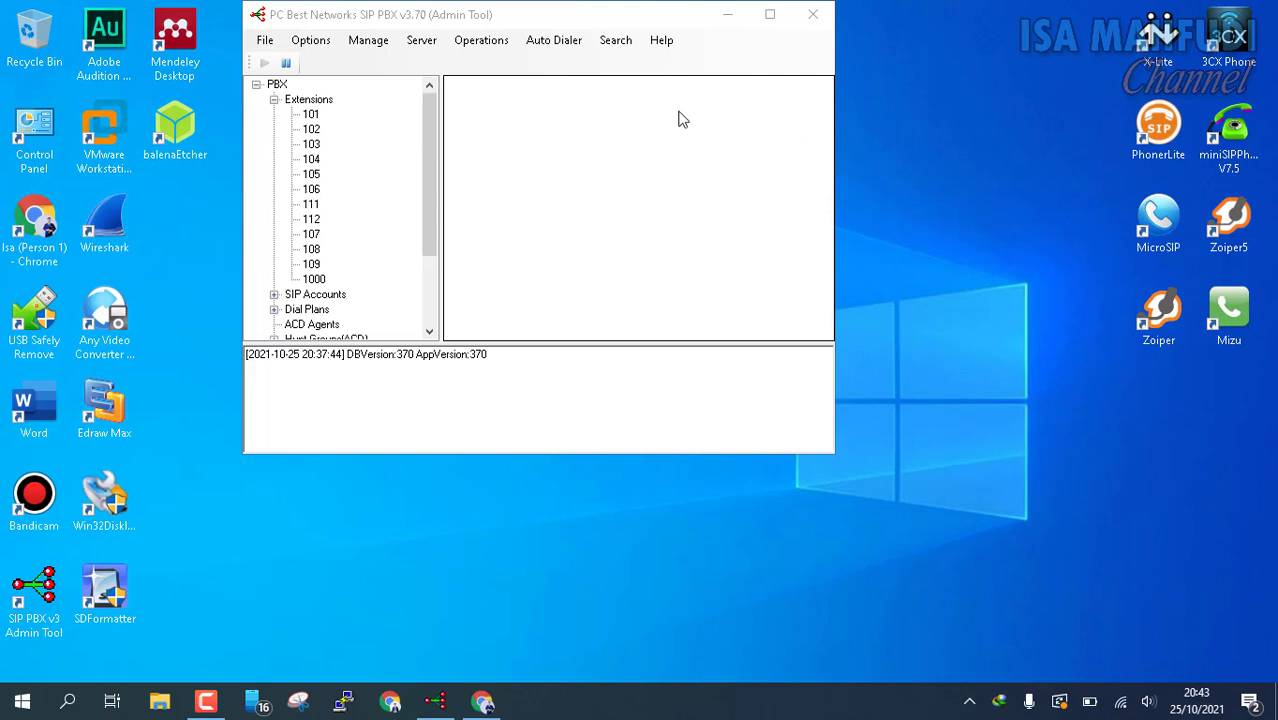
Step: Show the Extensions grid and scroll through extensions 1000 to 112, all Offline
double_click(322, 101)
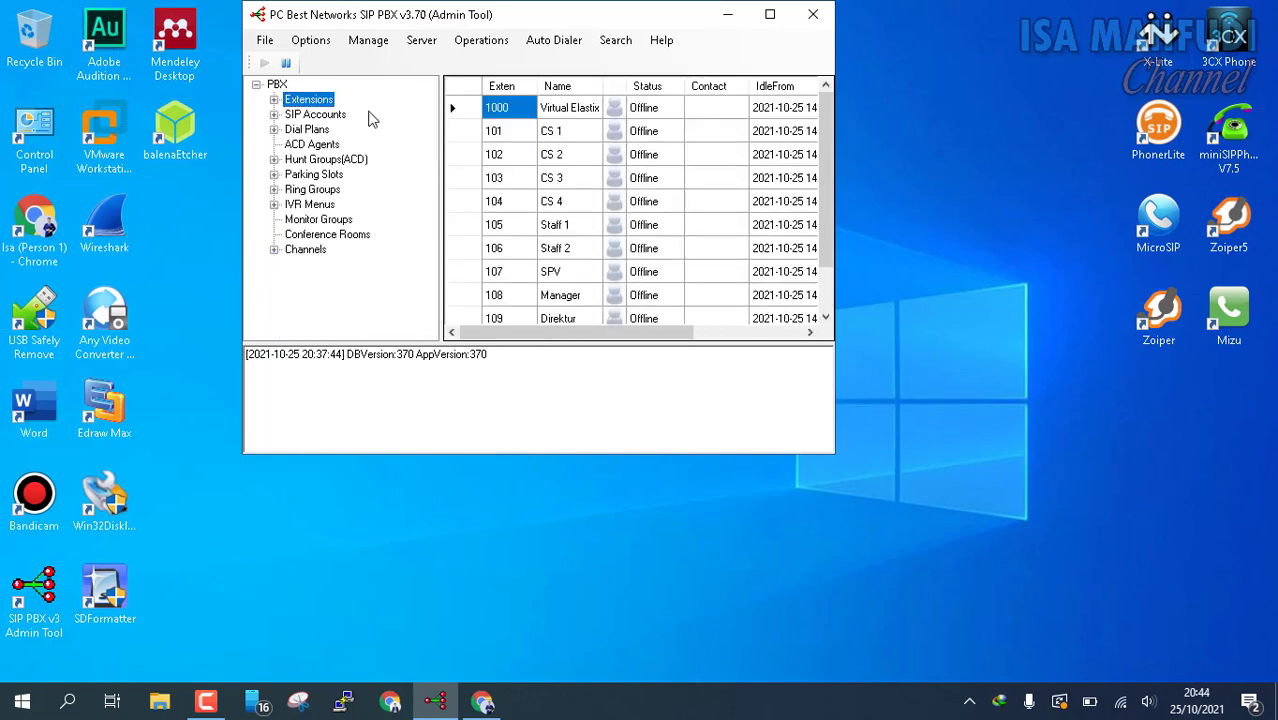
mouse_move(410, 25)
mouse_down()
mouse_move(397, 55)
mouse_move(393, 35)
mouse_up()
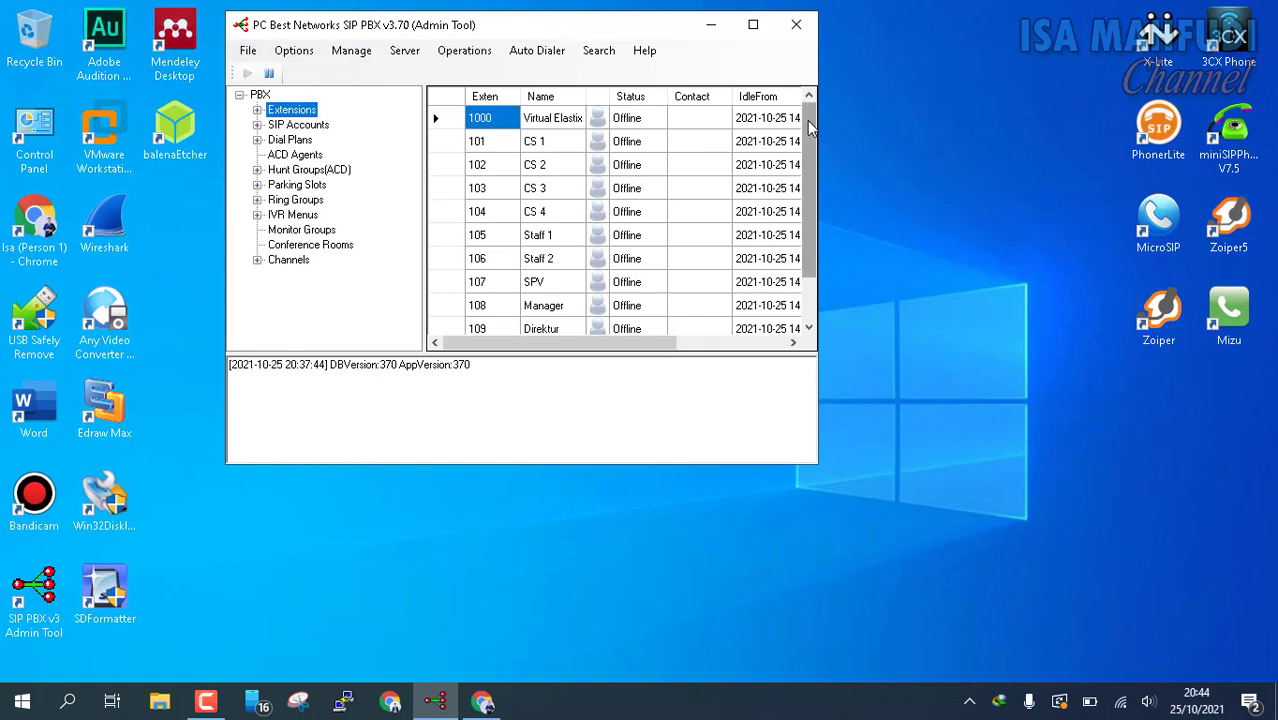
mouse_move(811, 150)
mouse_down()
mouse_move(812, 207)
mouse_move(806, 140)
mouse_up()
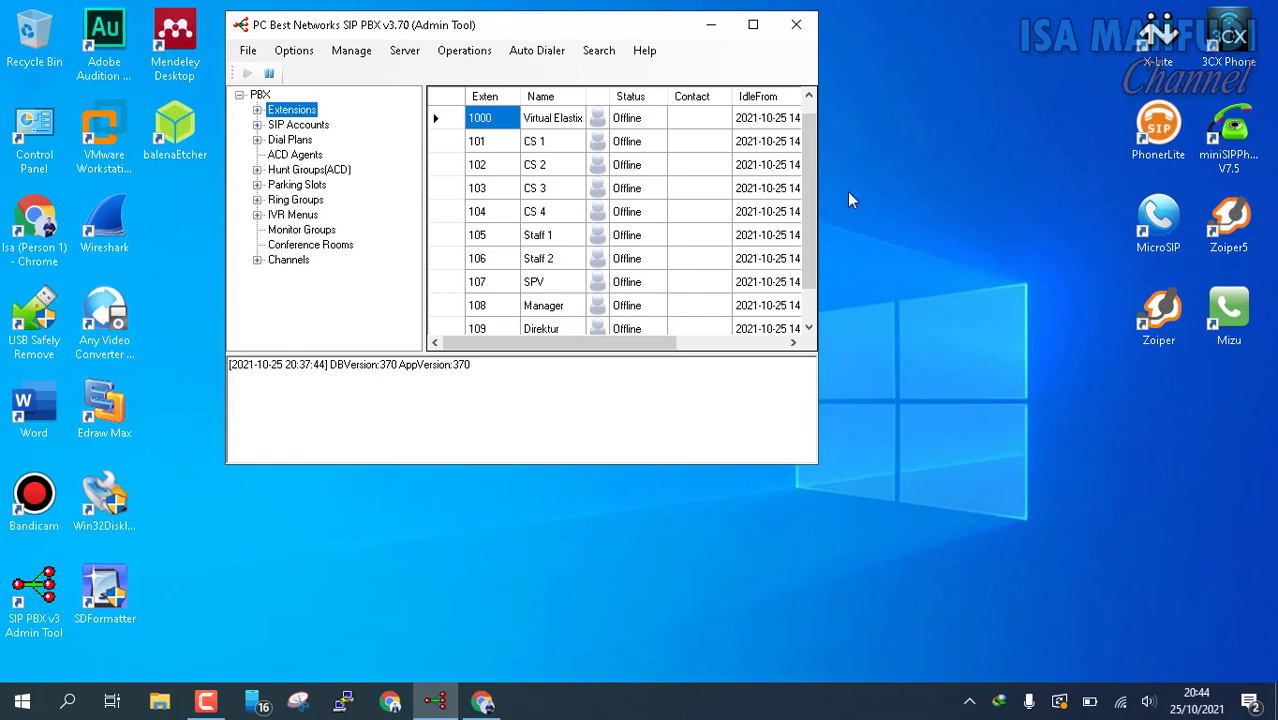
scroll(812, 205, down, 1)
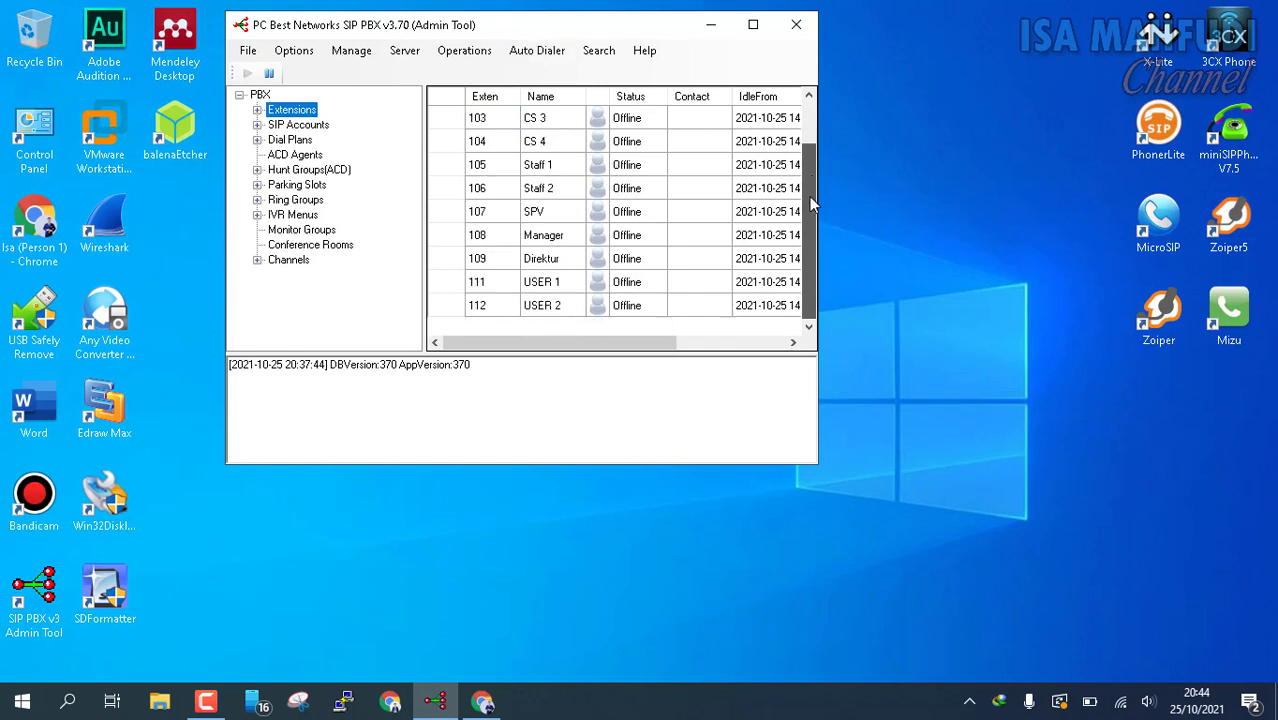
drag(815, 225, 837, 103)
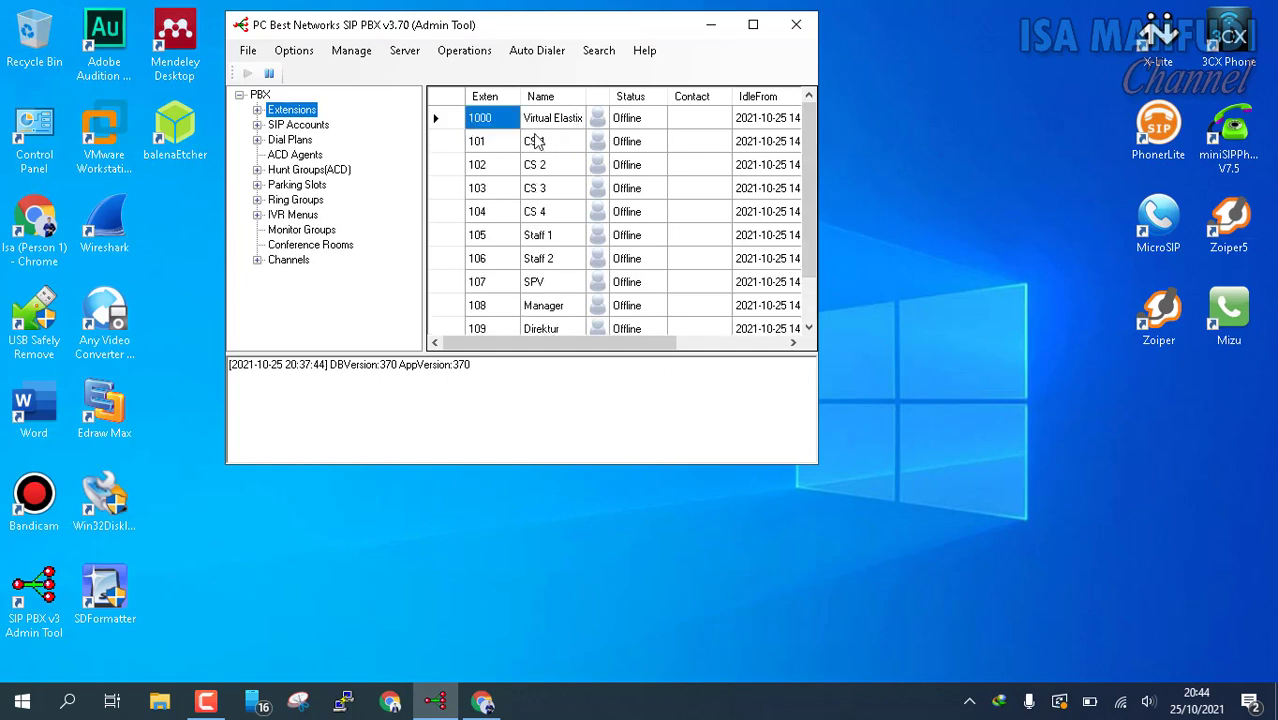
scroll(488, 160, down, 1)
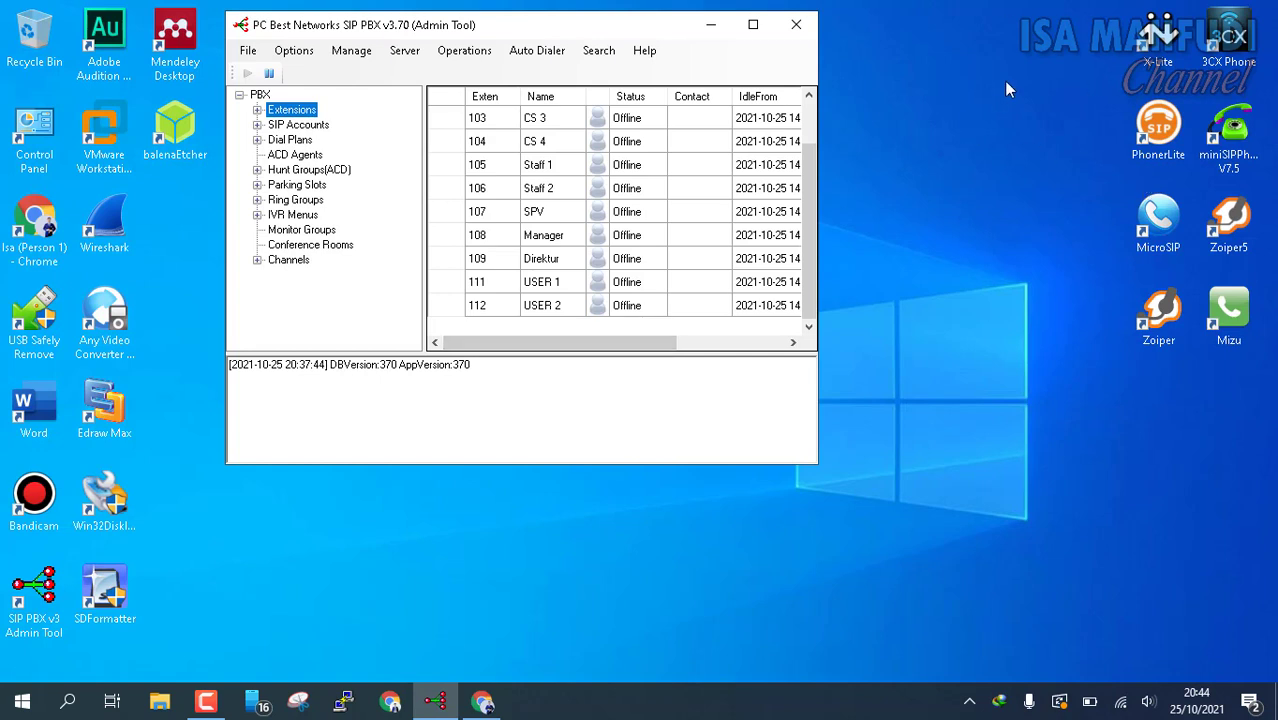
Step: Launch PhonerLite and move its window aside to uncover the PBX tool
click(1165, 137)
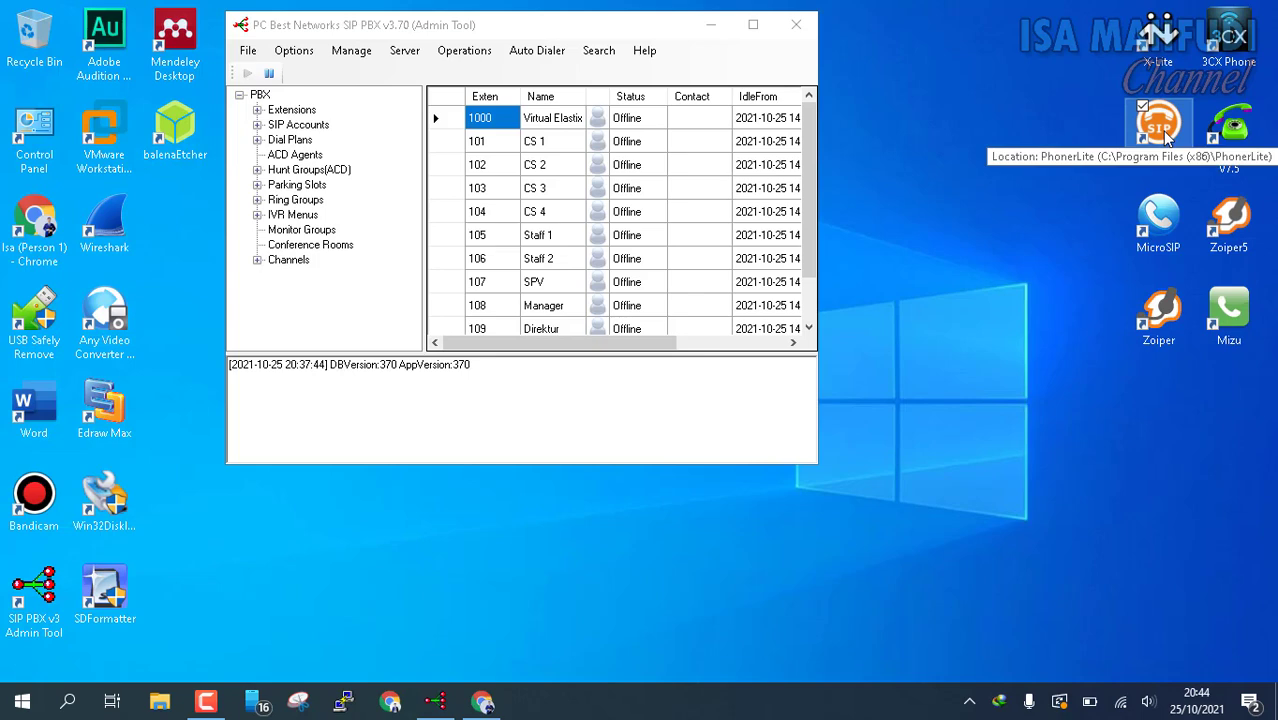
double_click(1165, 140)
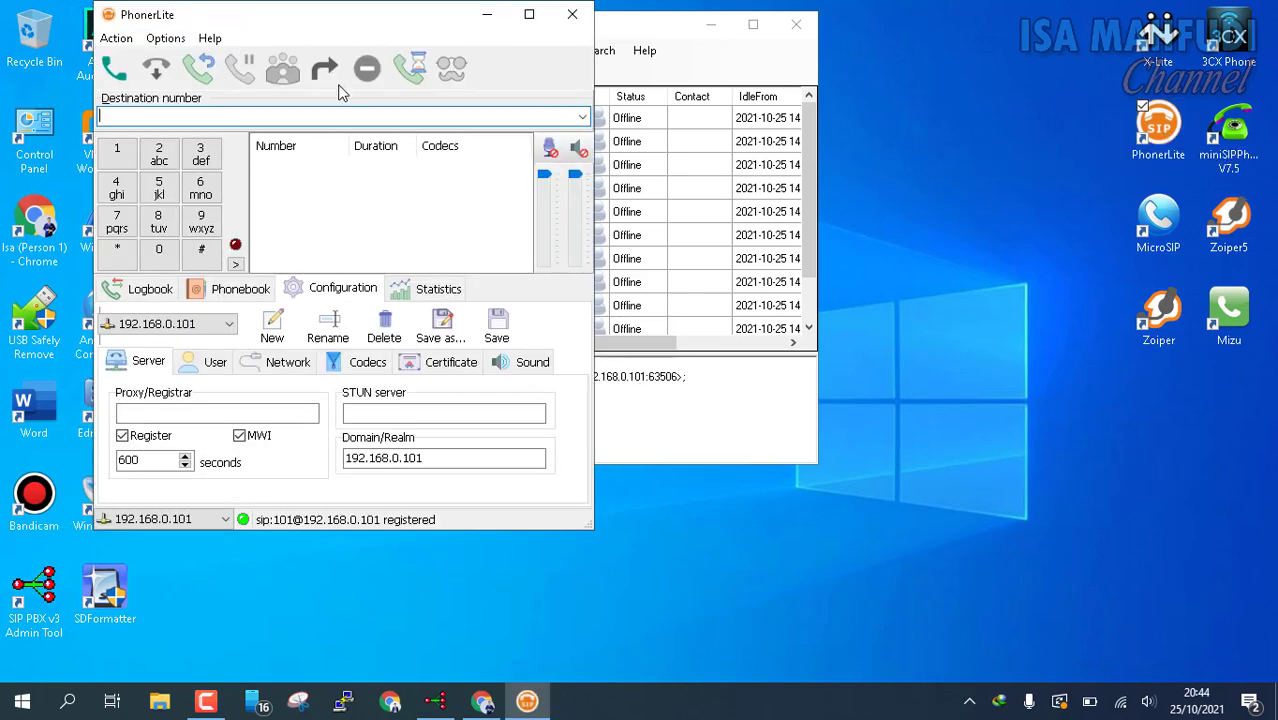
drag(510, 48, 757, 84)
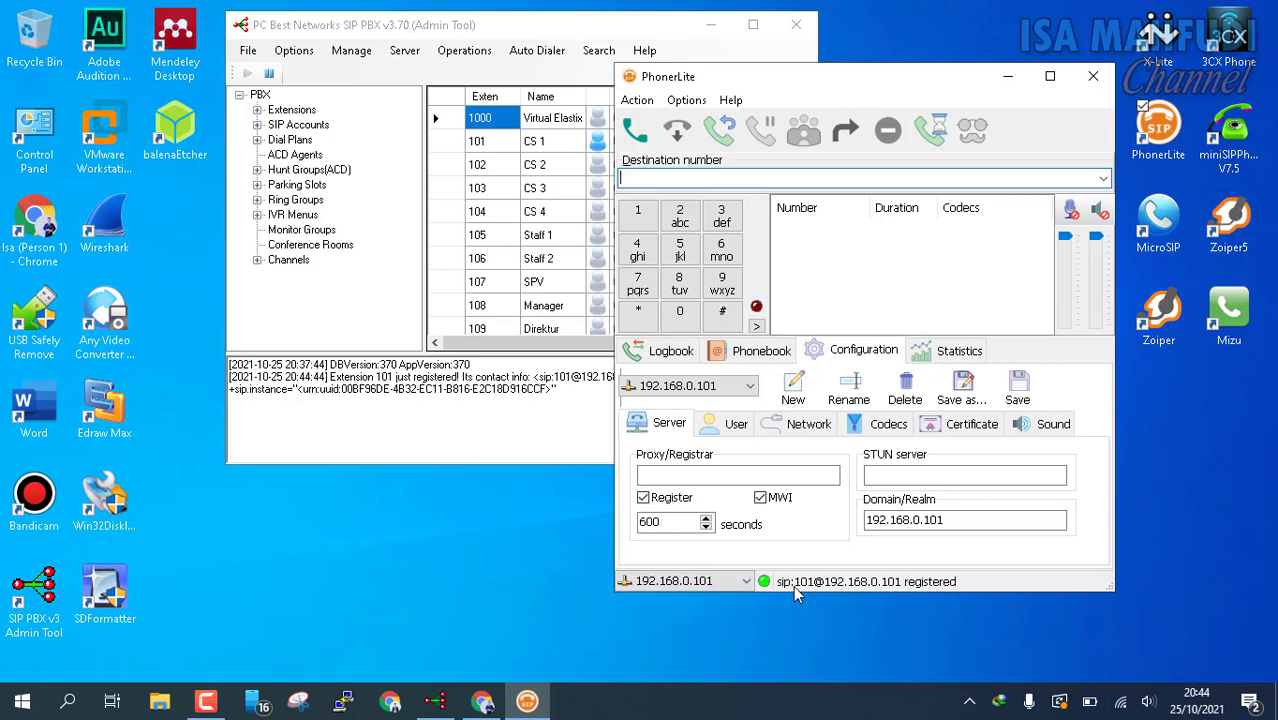
Step: Delete the 192.168.0.101 and 108 profiles from PhonerLite's configuration
click(680, 108)
mouse_move(850, 130)
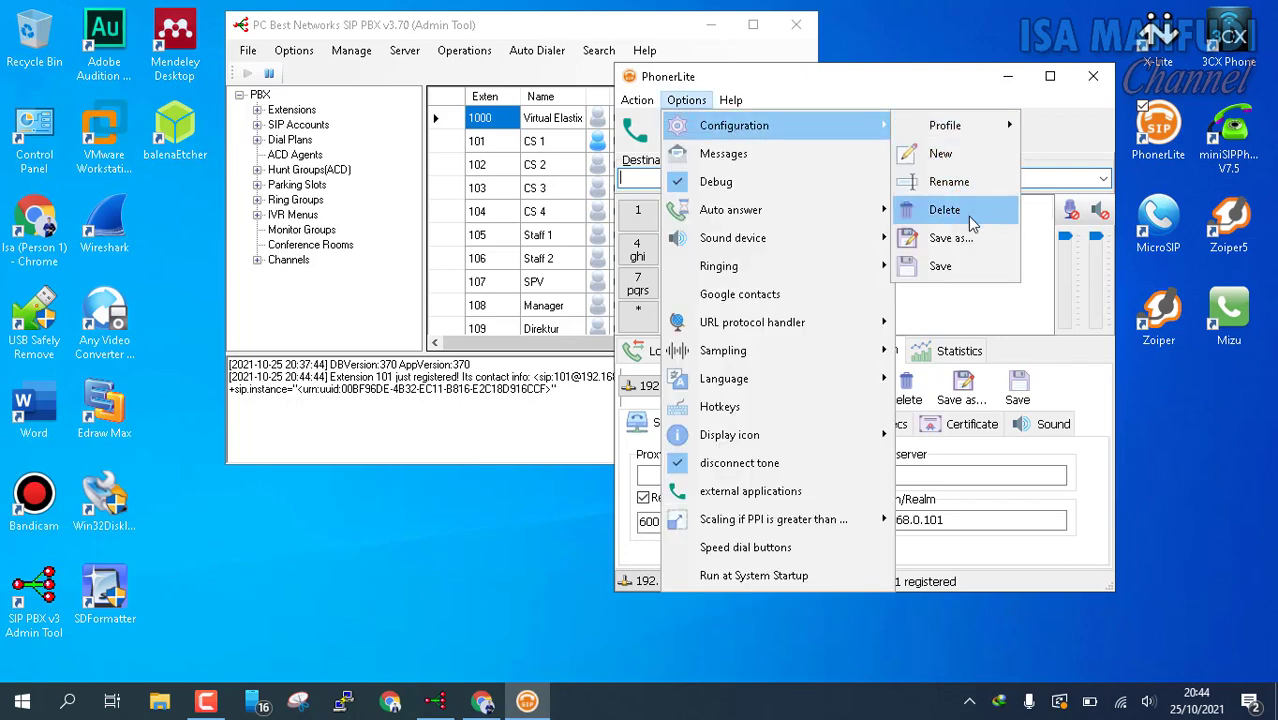
click(944, 210)
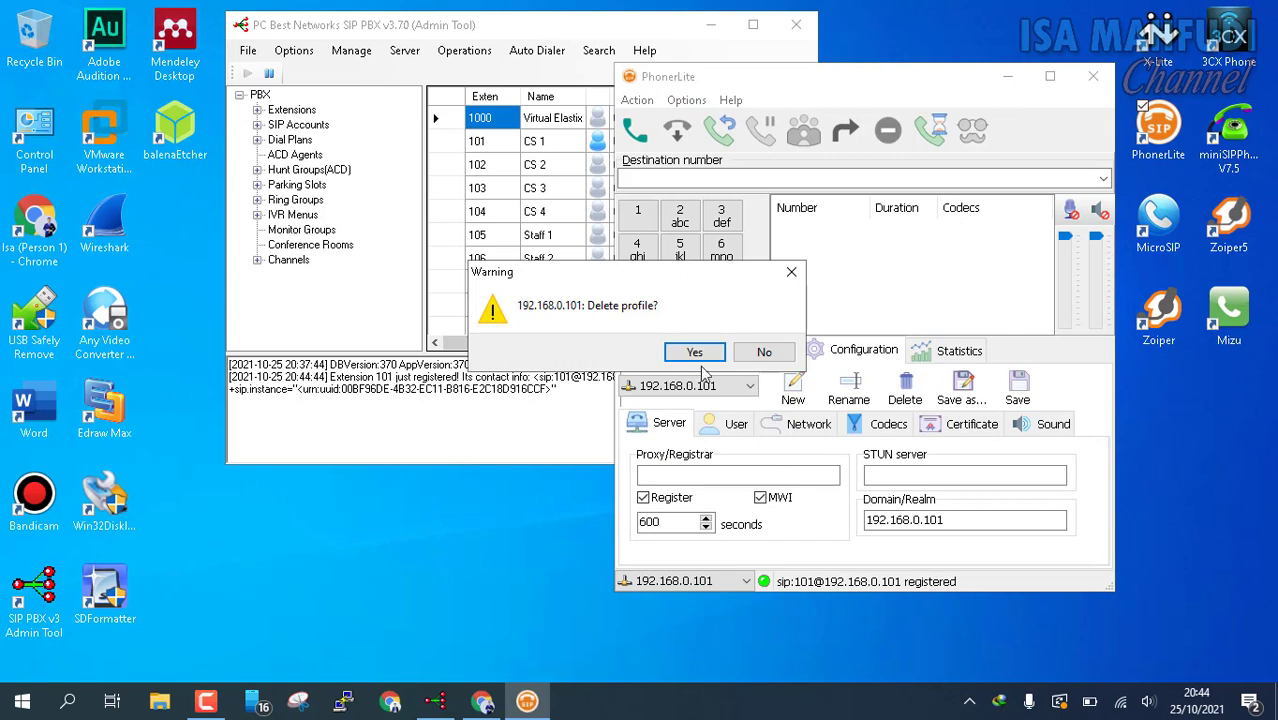
click(712, 353)
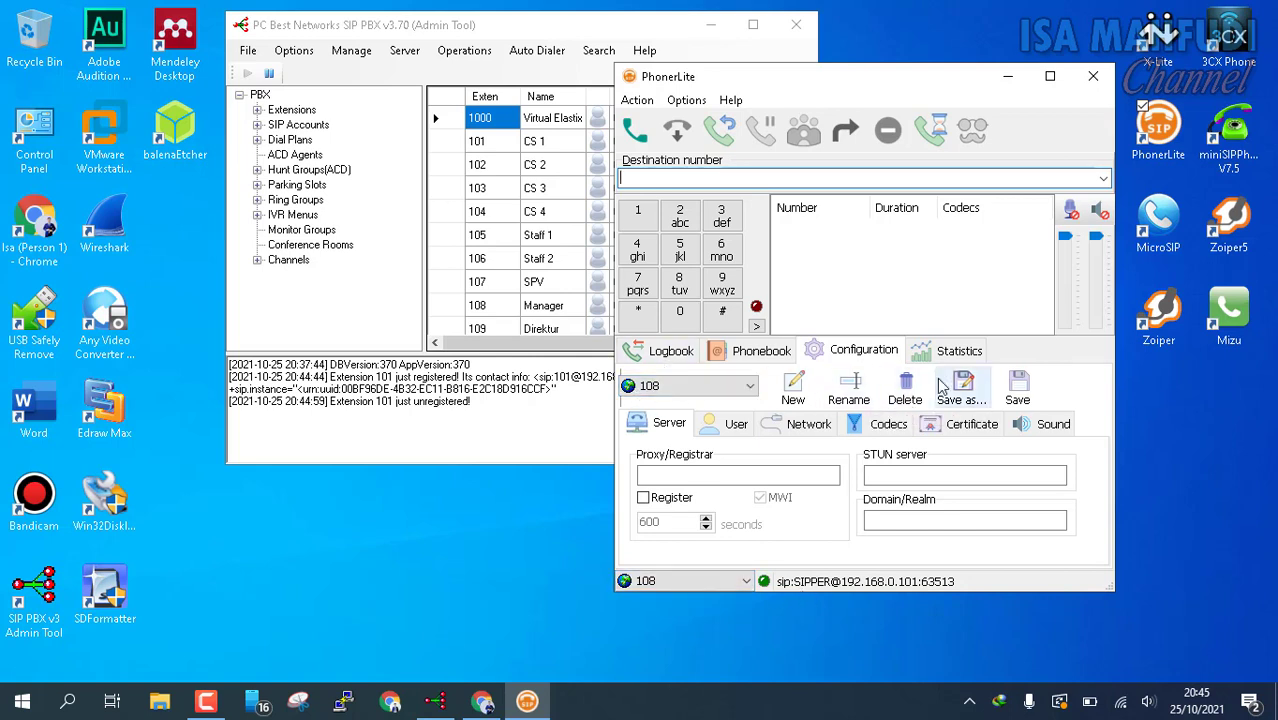
click(905, 390)
click(694, 352)
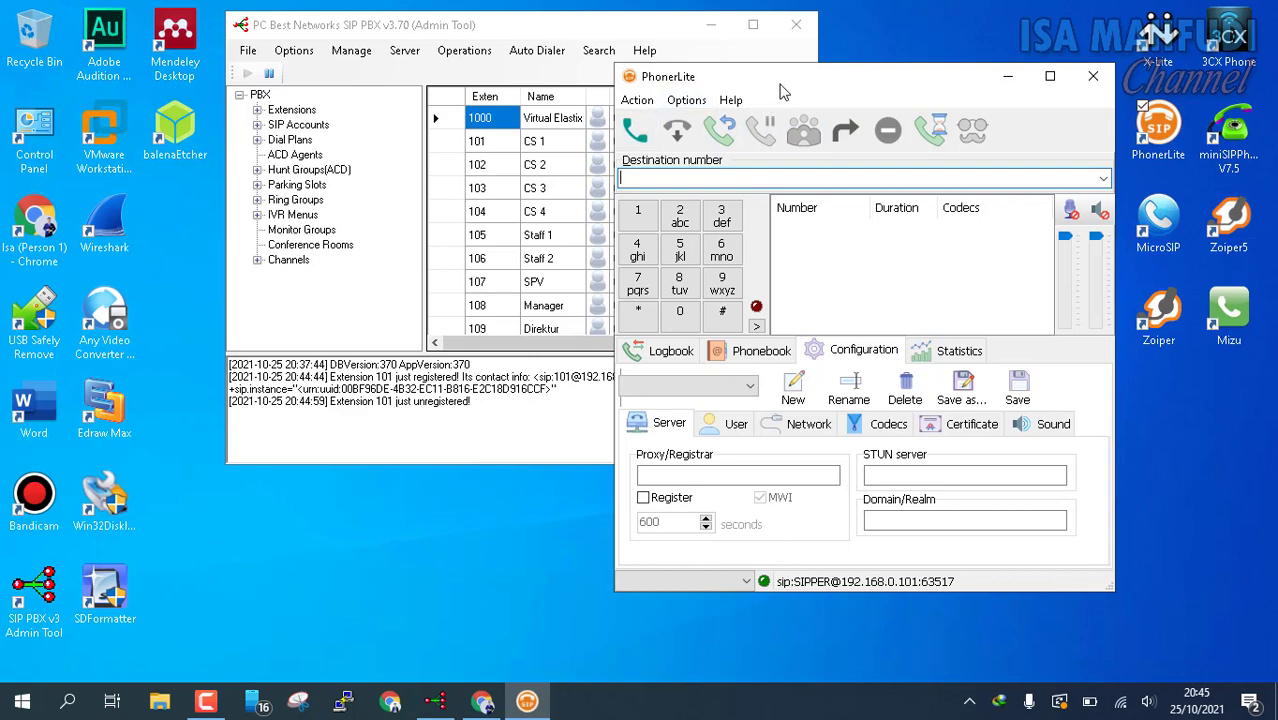
Step: Create a new profile with the Setup Wizard and select its Realm/Domain field
drag(783, 88, 885, 82)
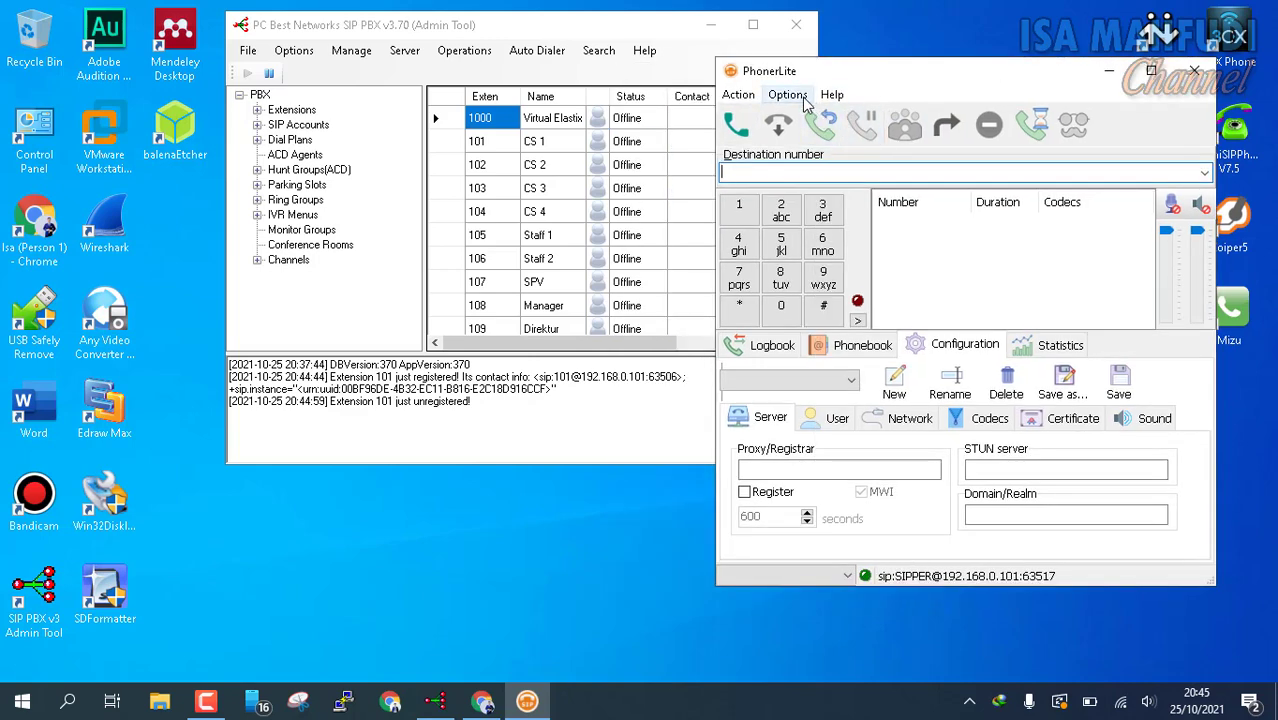
click(804, 100)
mouse_move(941, 120)
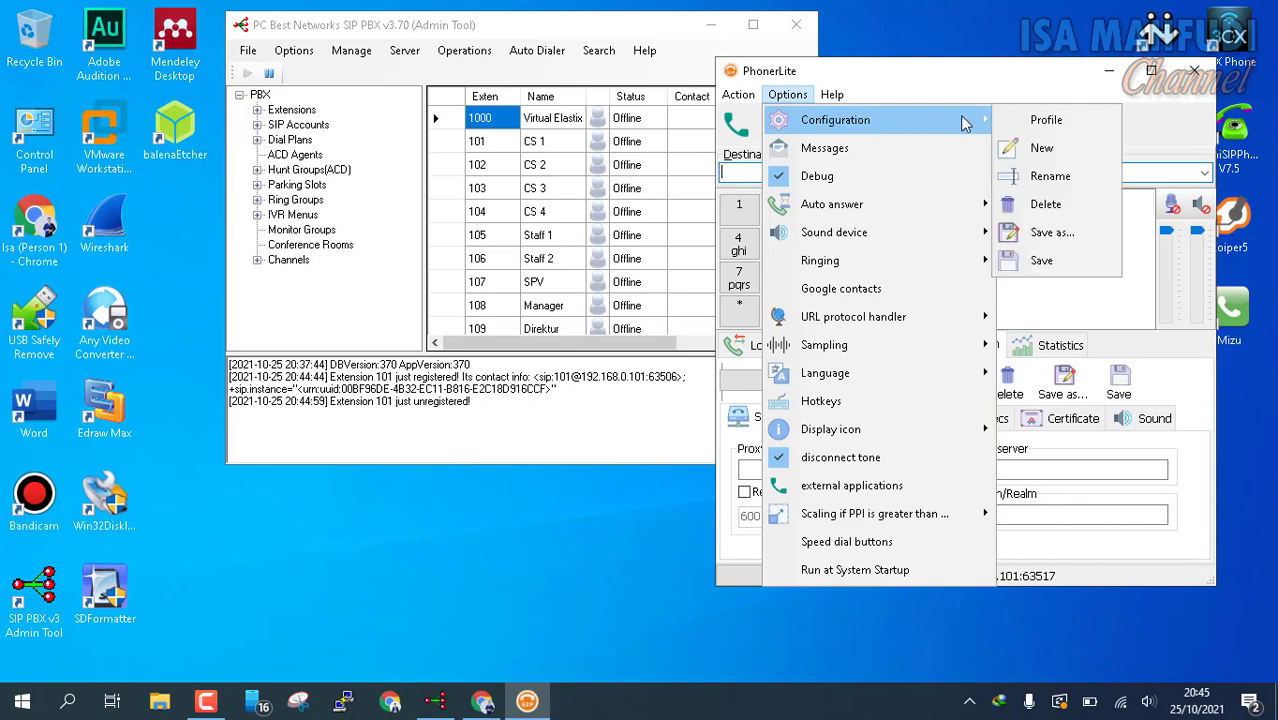
click(1043, 148)
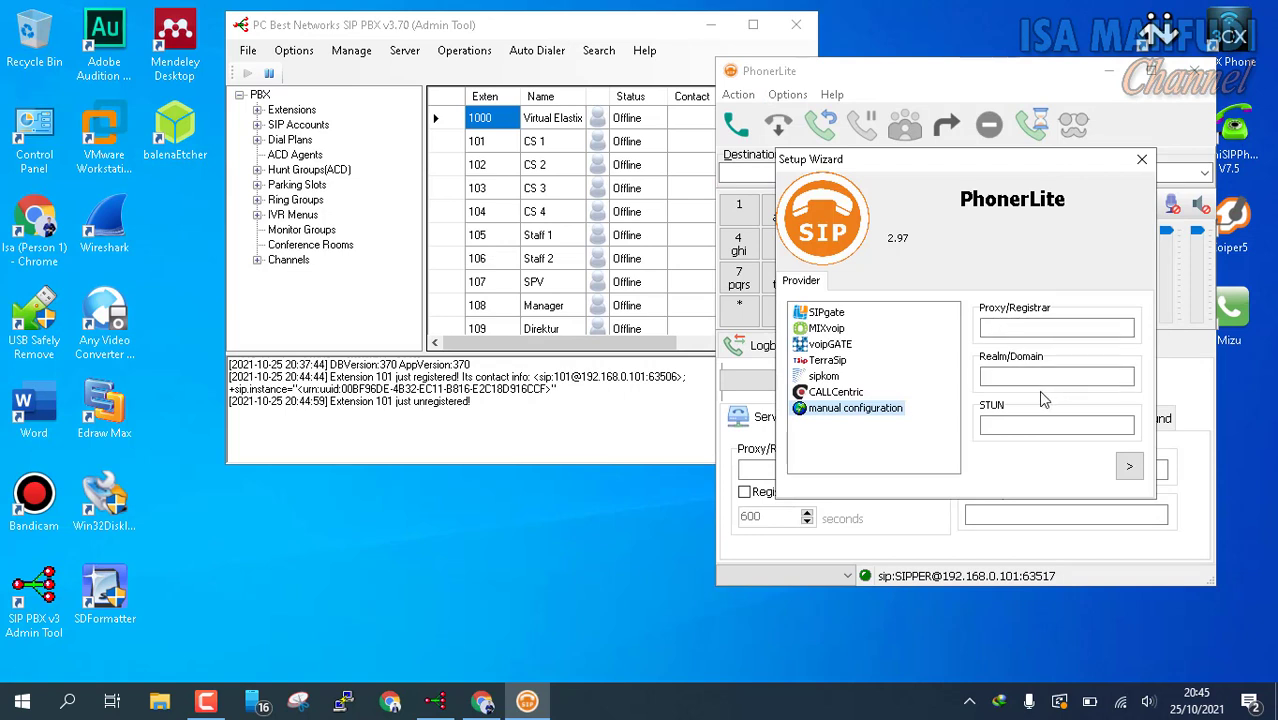
click(1014, 378)
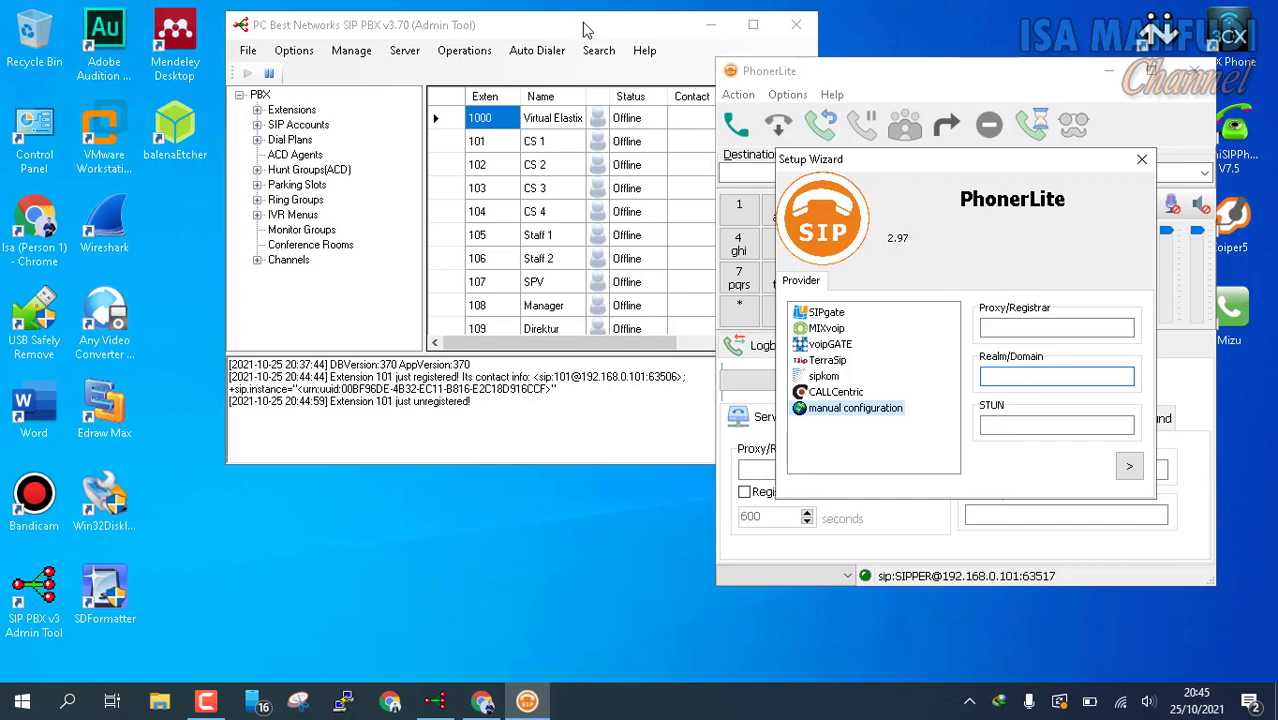
Step: Run cmd and ipconfig to find IPv4 address 192.168.0.101 and gateway 192.168.0.1
drag(589, 30, 485, 61)
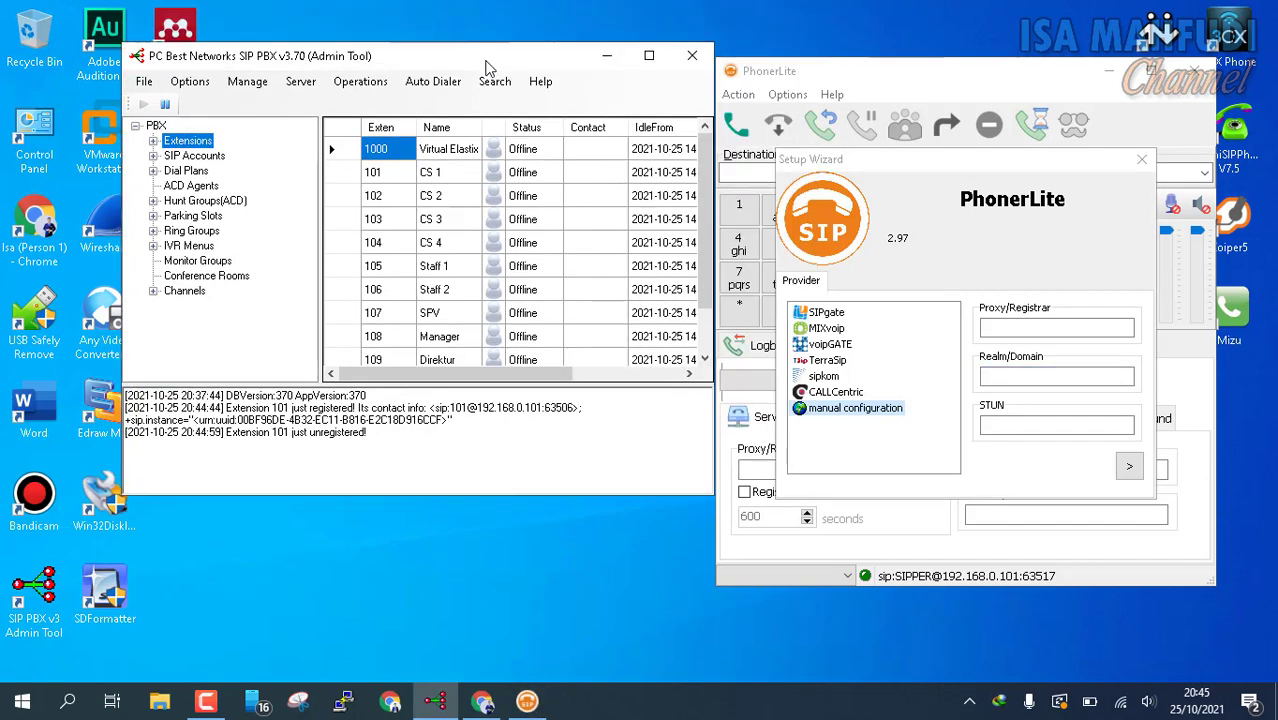
key(super+r)
text(cmd)
key(Return)
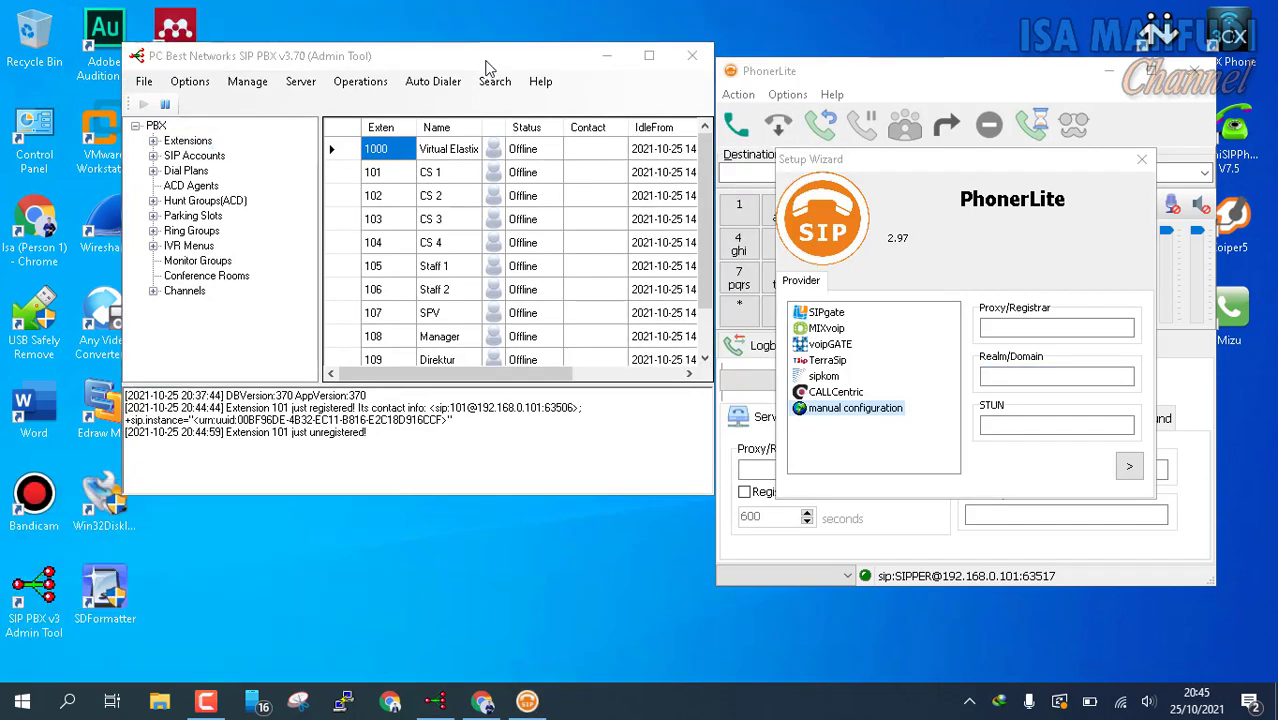
text(ipconfig)
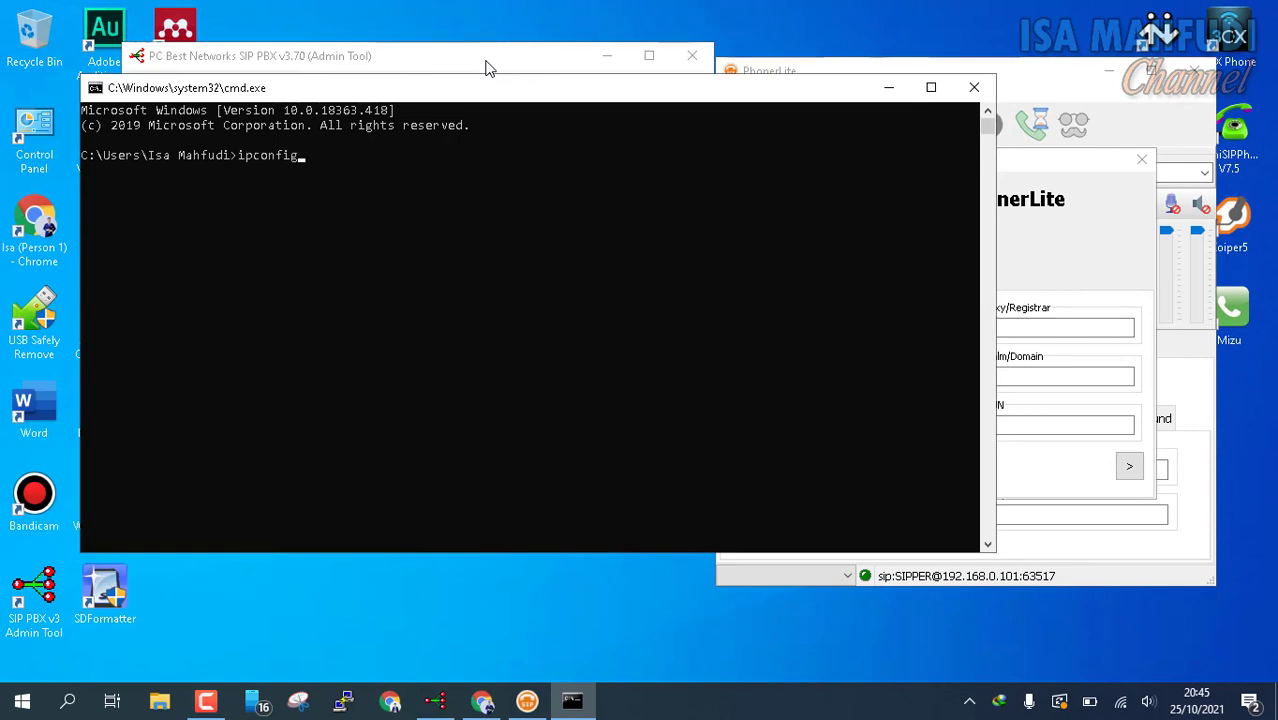
key(Return)
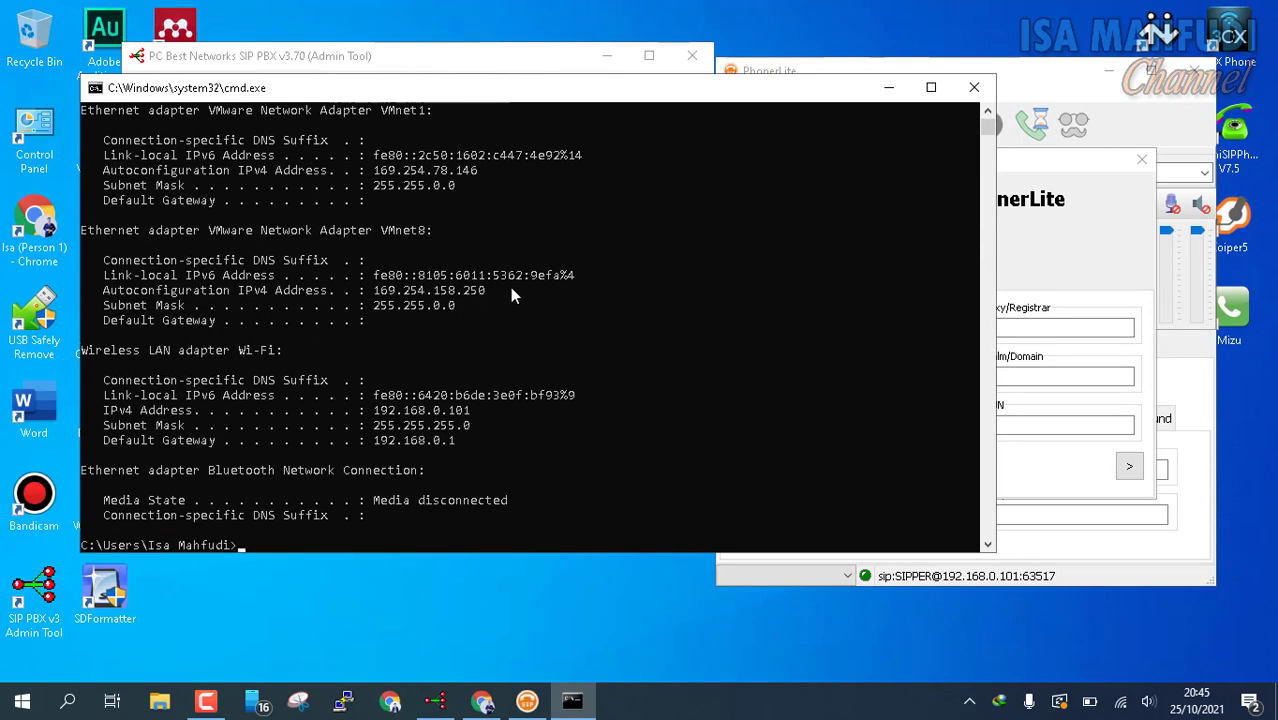
Step: Check the connected Wi-Fi network, then return to the wizard's Realm/Domain field
click(1121, 703)
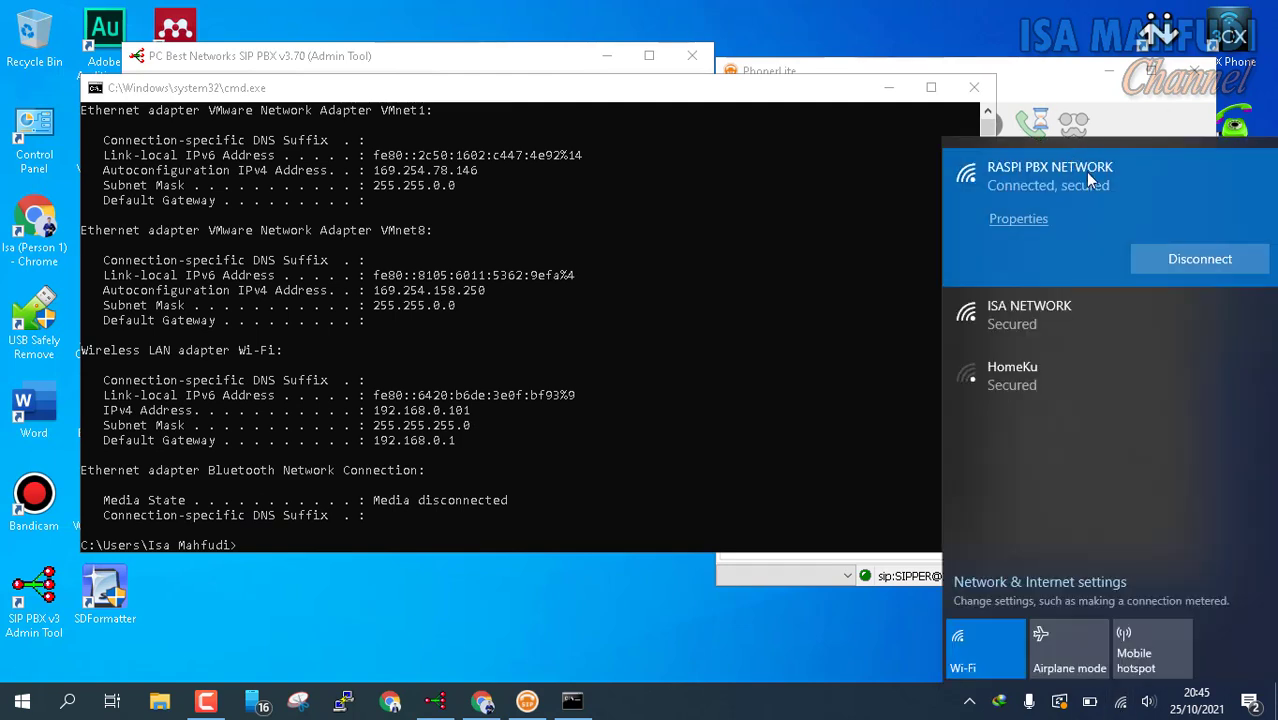
click(450, 424)
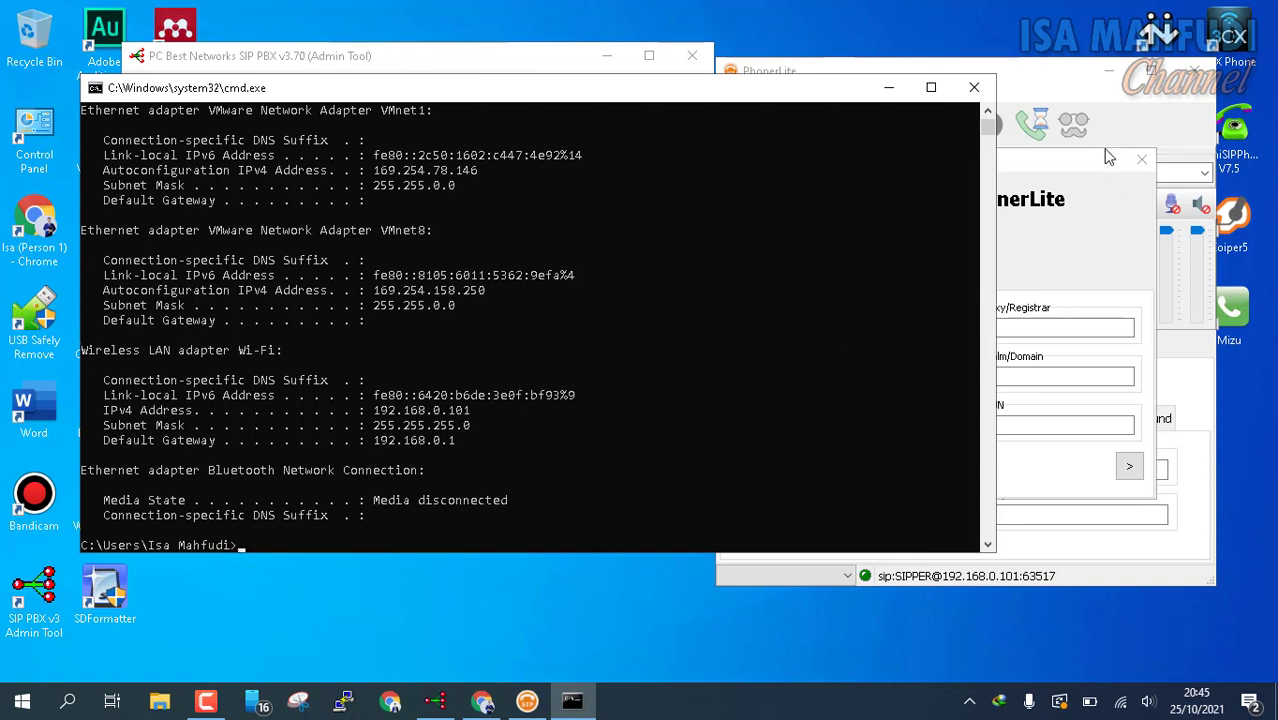
click(1020, 376)
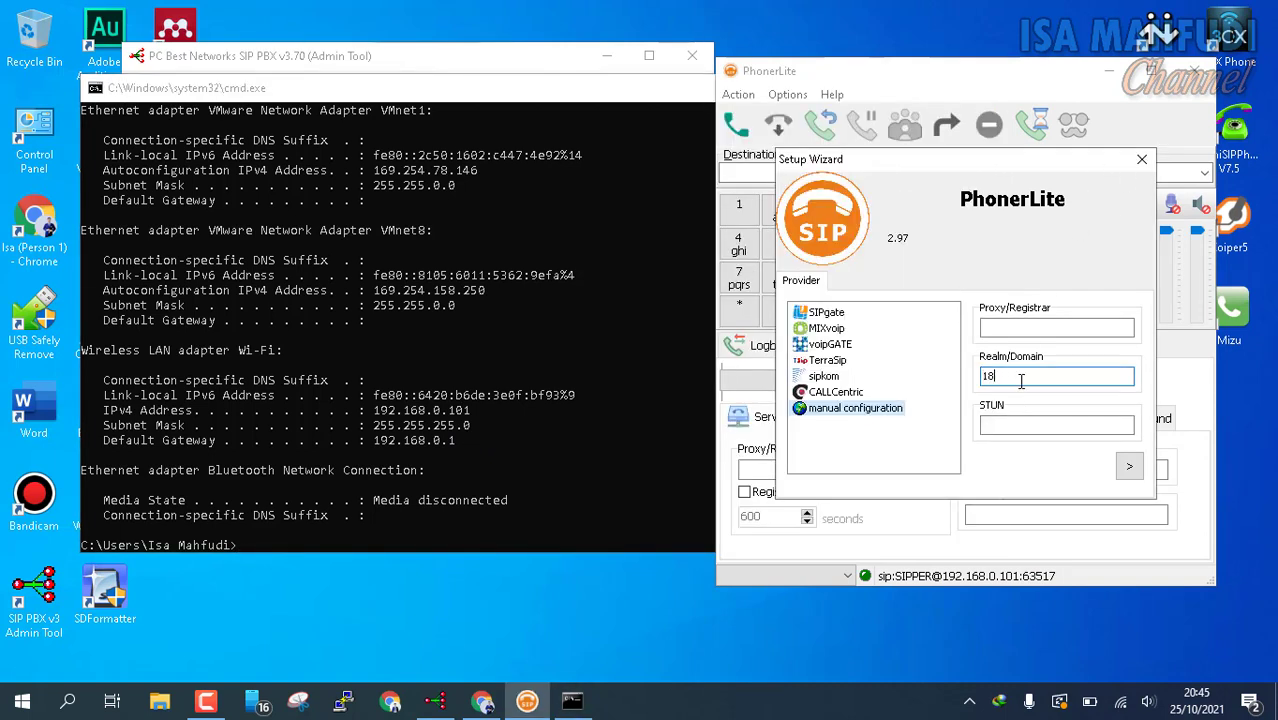
Step: Enter domain 192.168.0.101, user name 101 and the account password to reach the confirm page
text(192.168.0.101)
click(1130, 474)
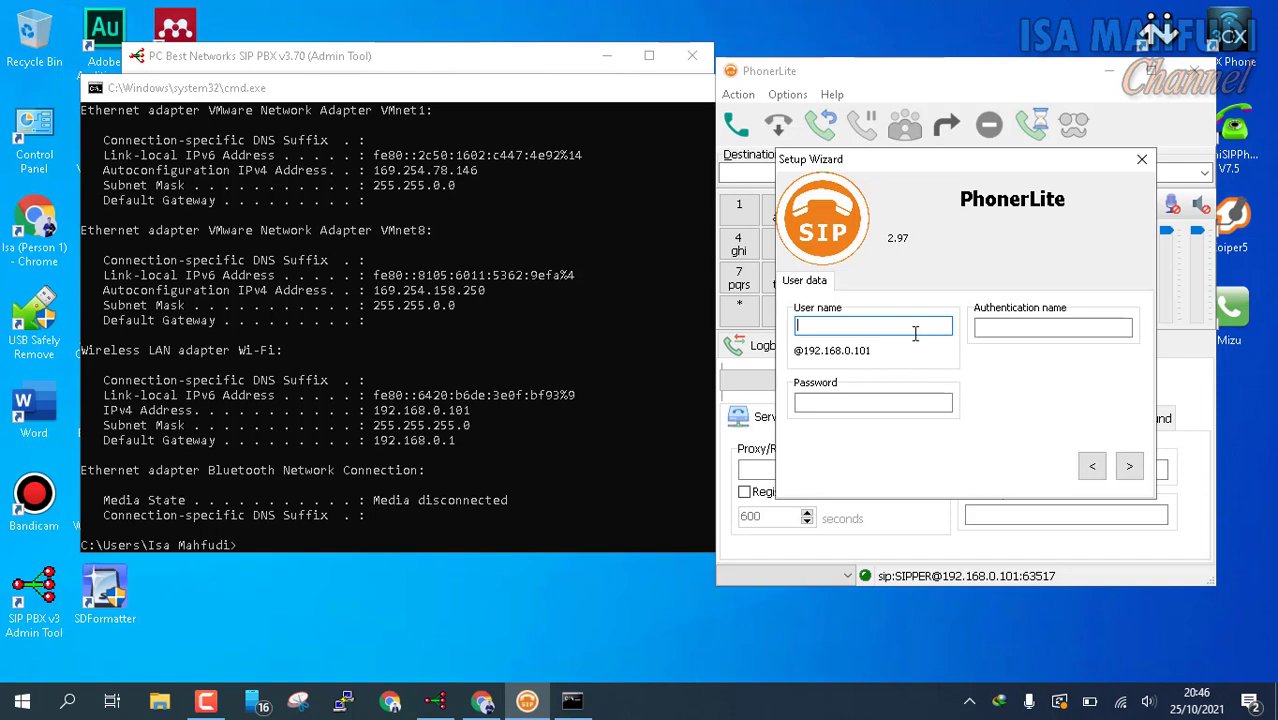
text(101)
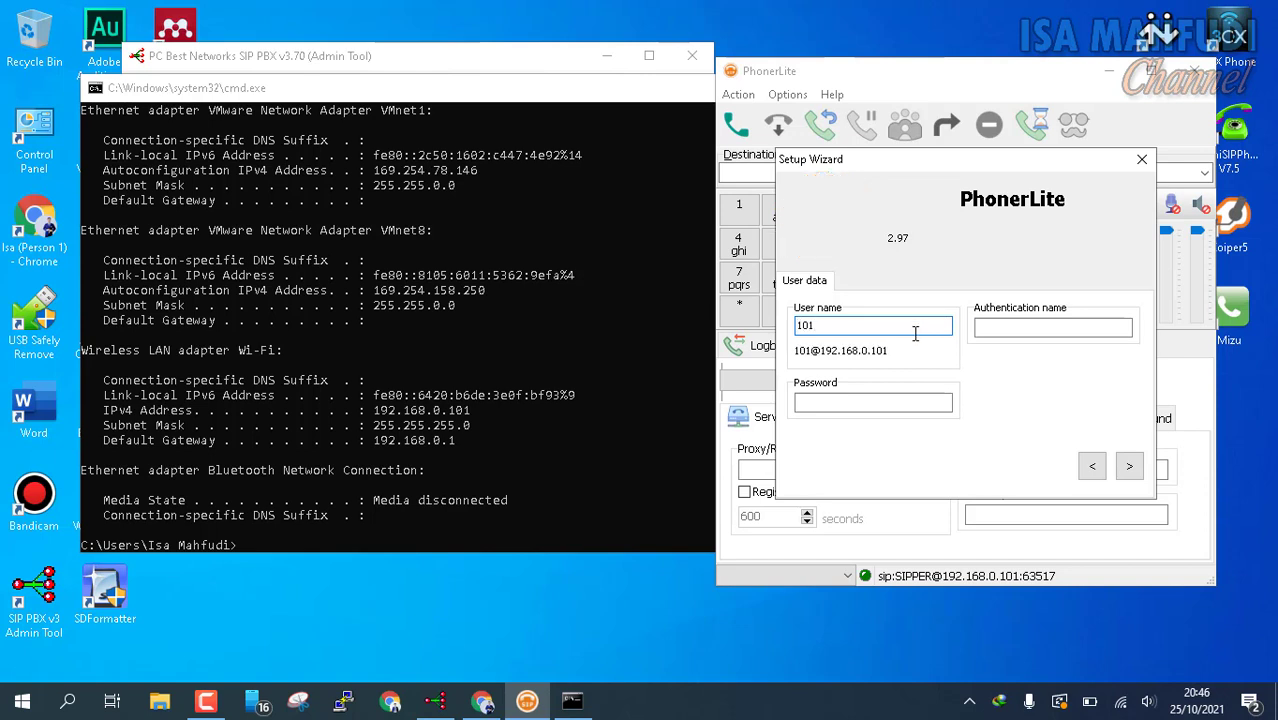
key(Tab)
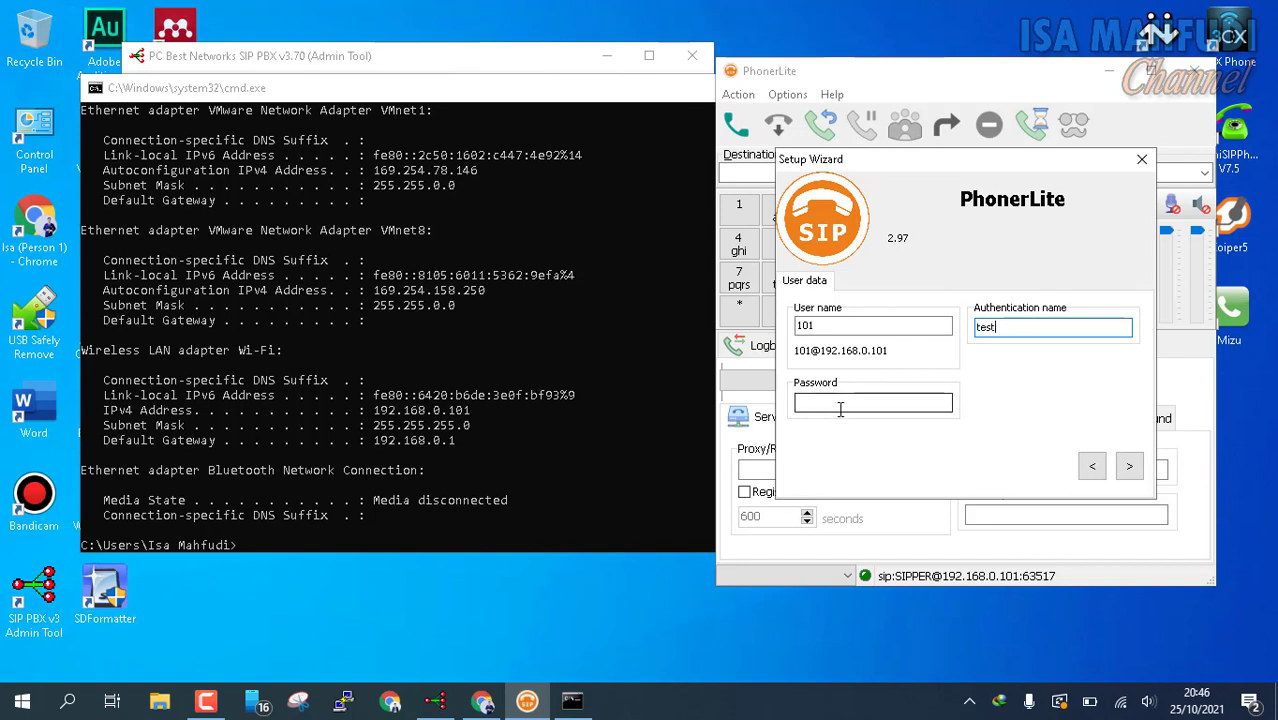
text(test1)
key(ctrl+a)
key(BackSpace)
click(840, 405)
text(test101)
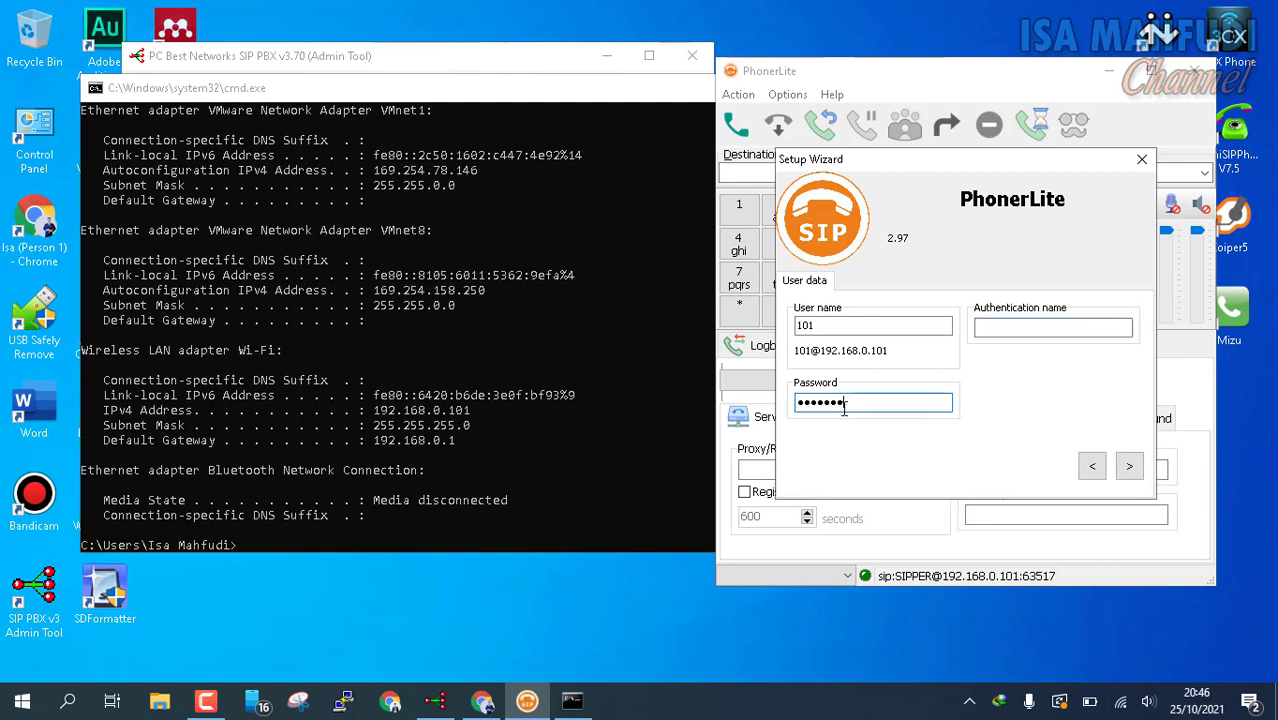
click(1134, 472)
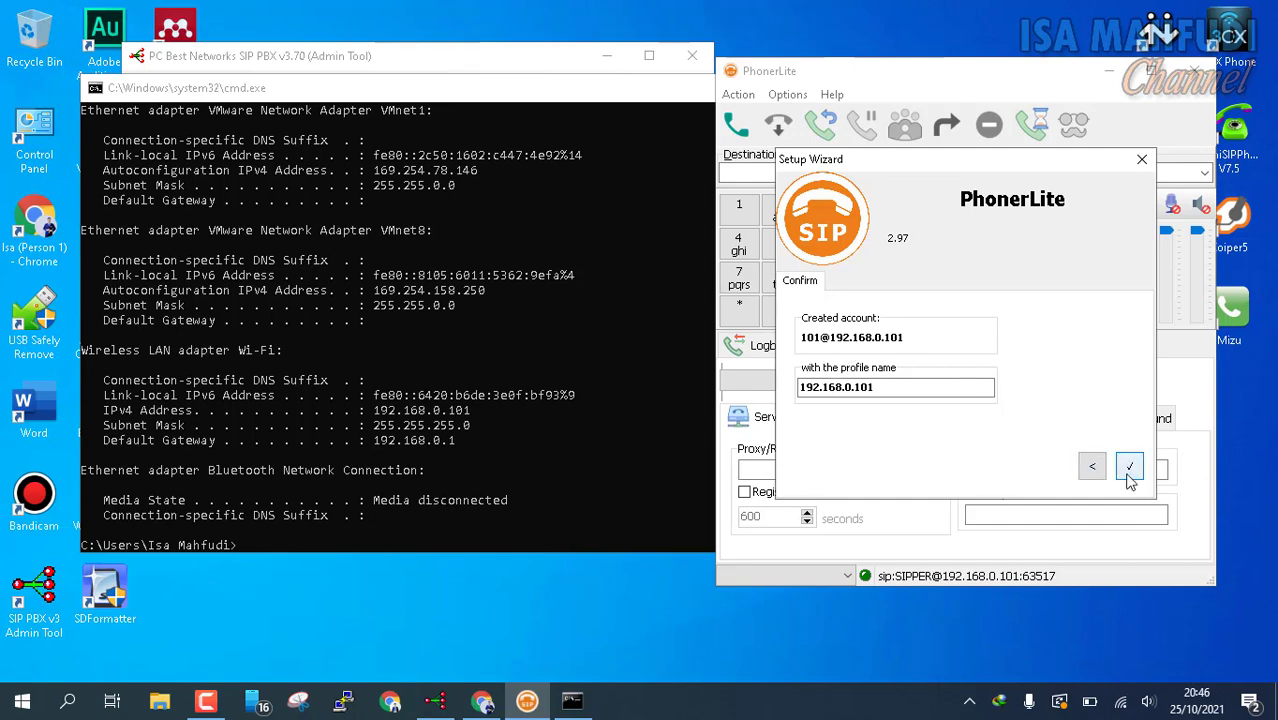
Step: Finish the 101 profile and hide Command Prompt to see extension 101 Up(Idle)
click(1131, 468)
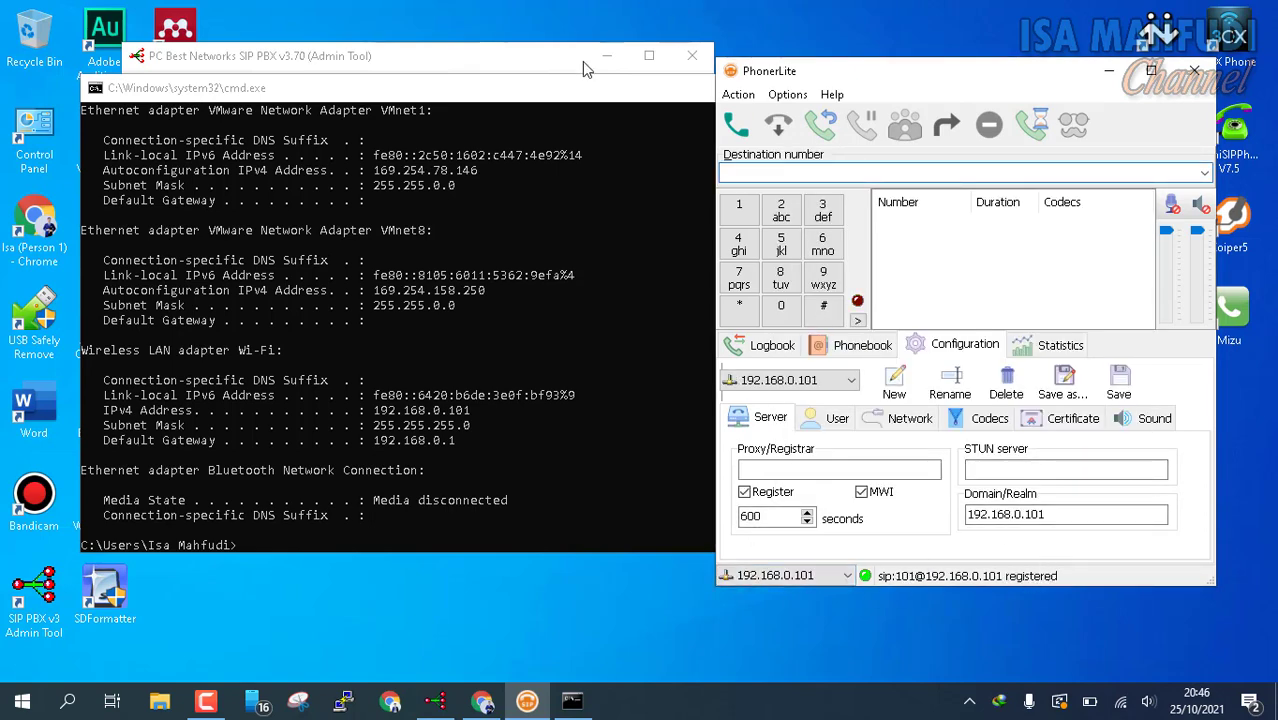
drag(569, 86, 484, 237)
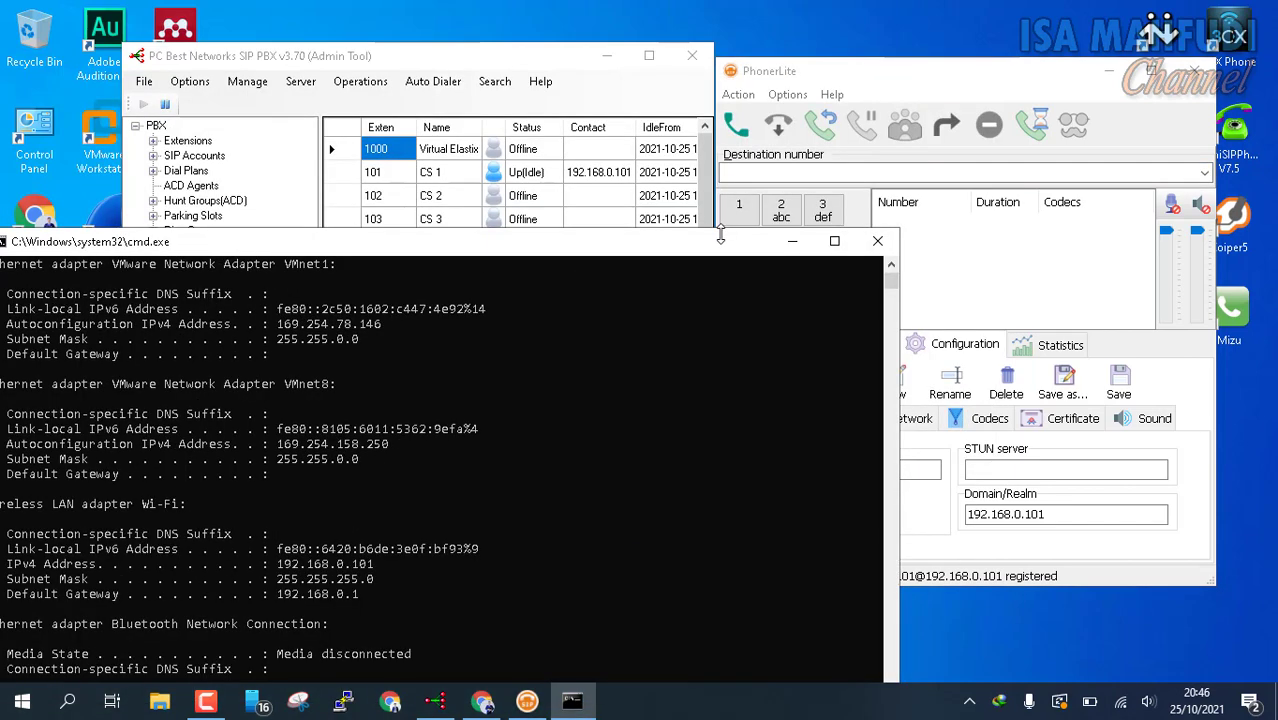
click(789, 241)
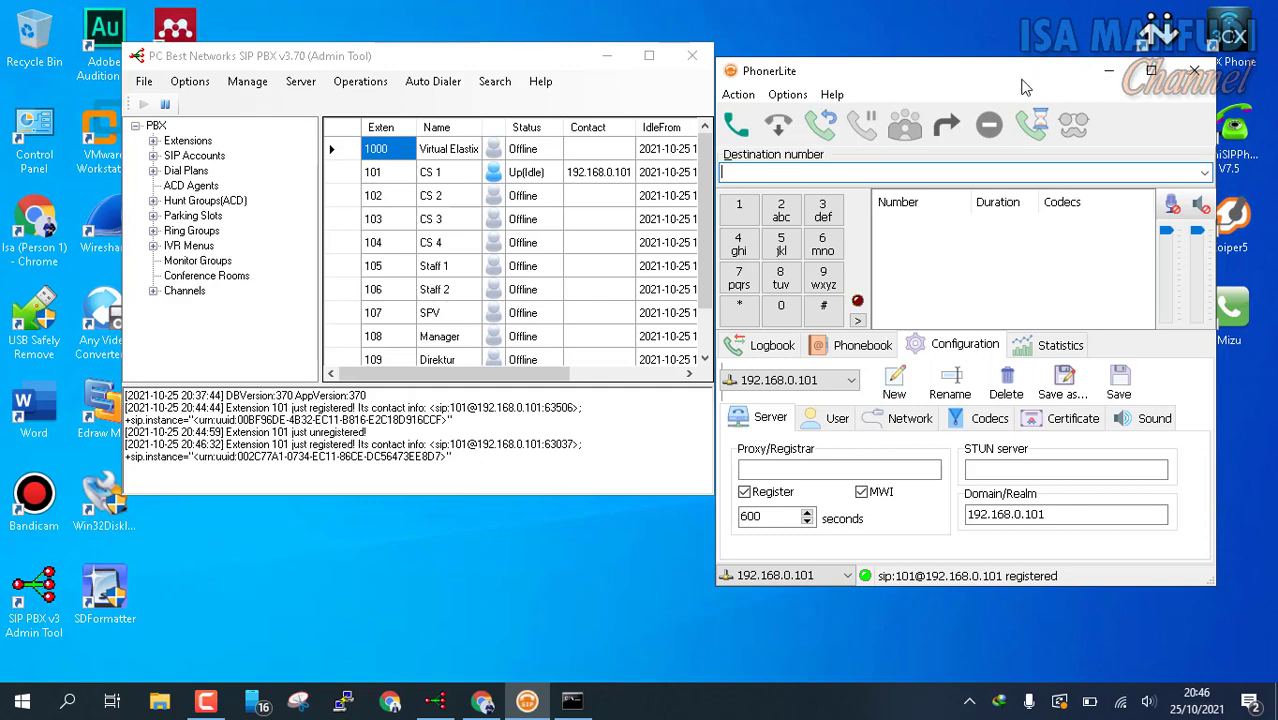
drag(983, 69, 889, 56)
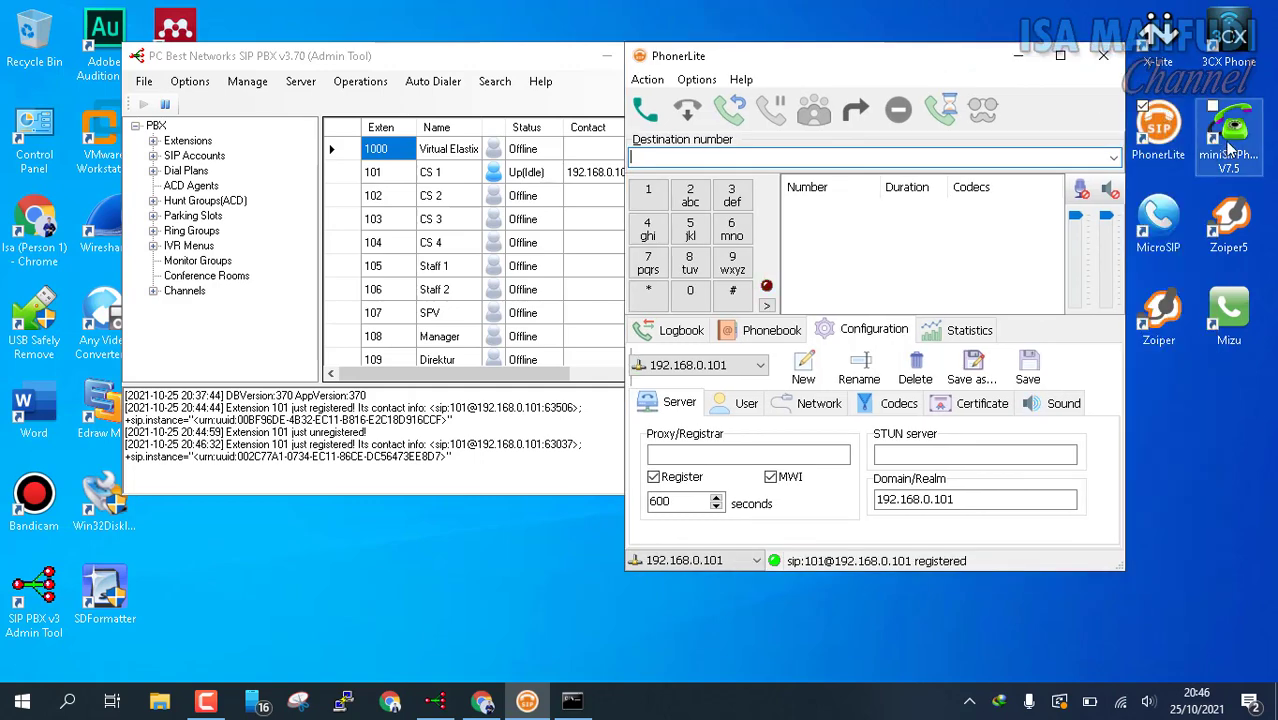
Step: Launch miniSIPPhone as extension 102 and browse its Services, File and Media menus
click(1240, 152)
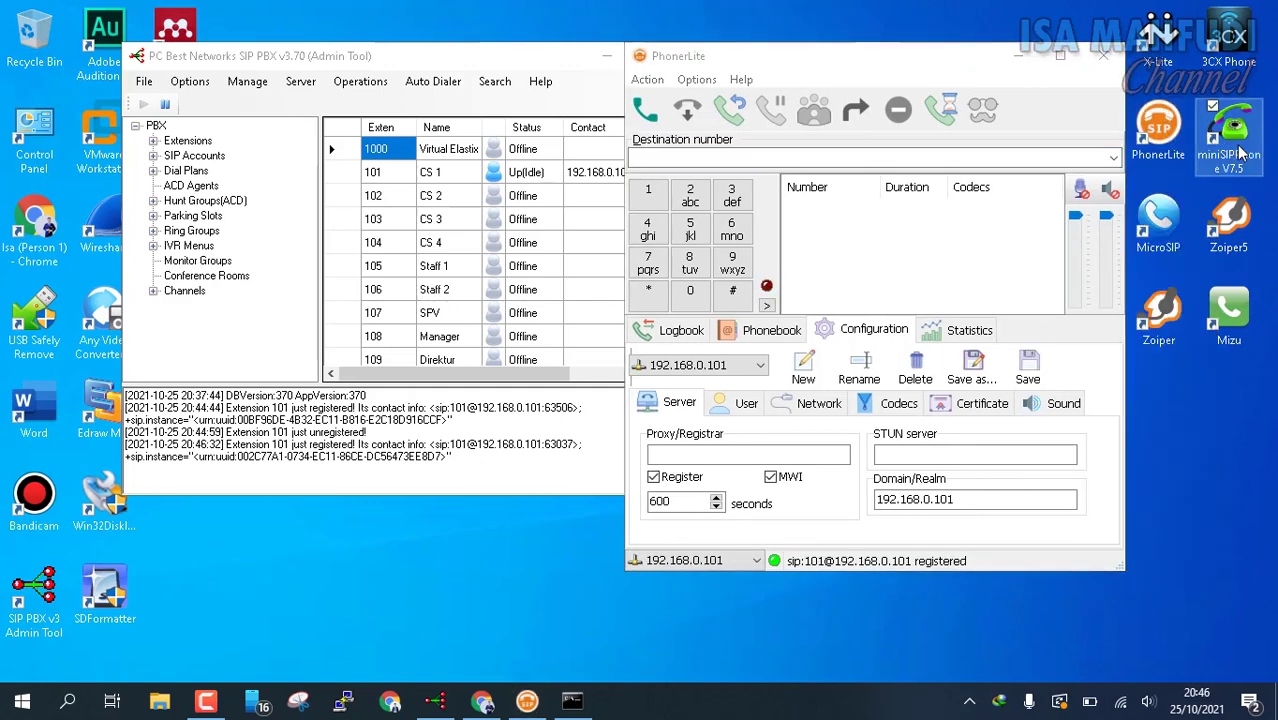
double_click(1240, 152)
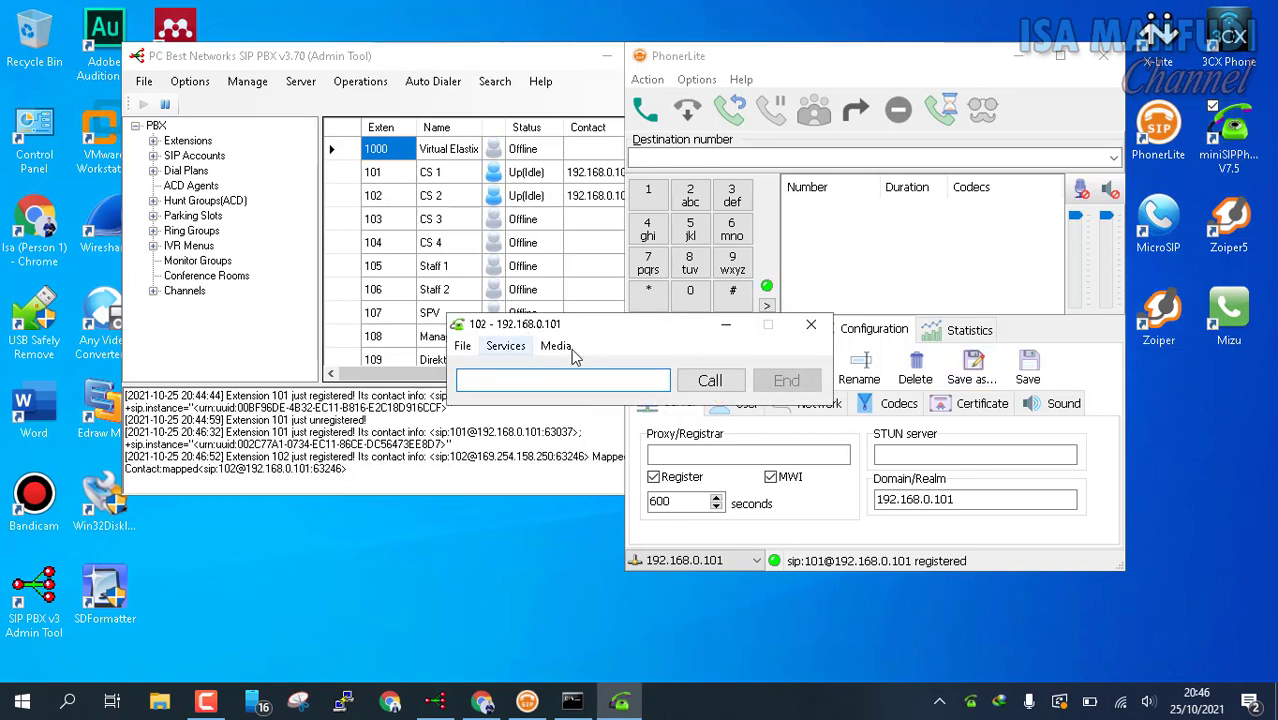
click(520, 347)
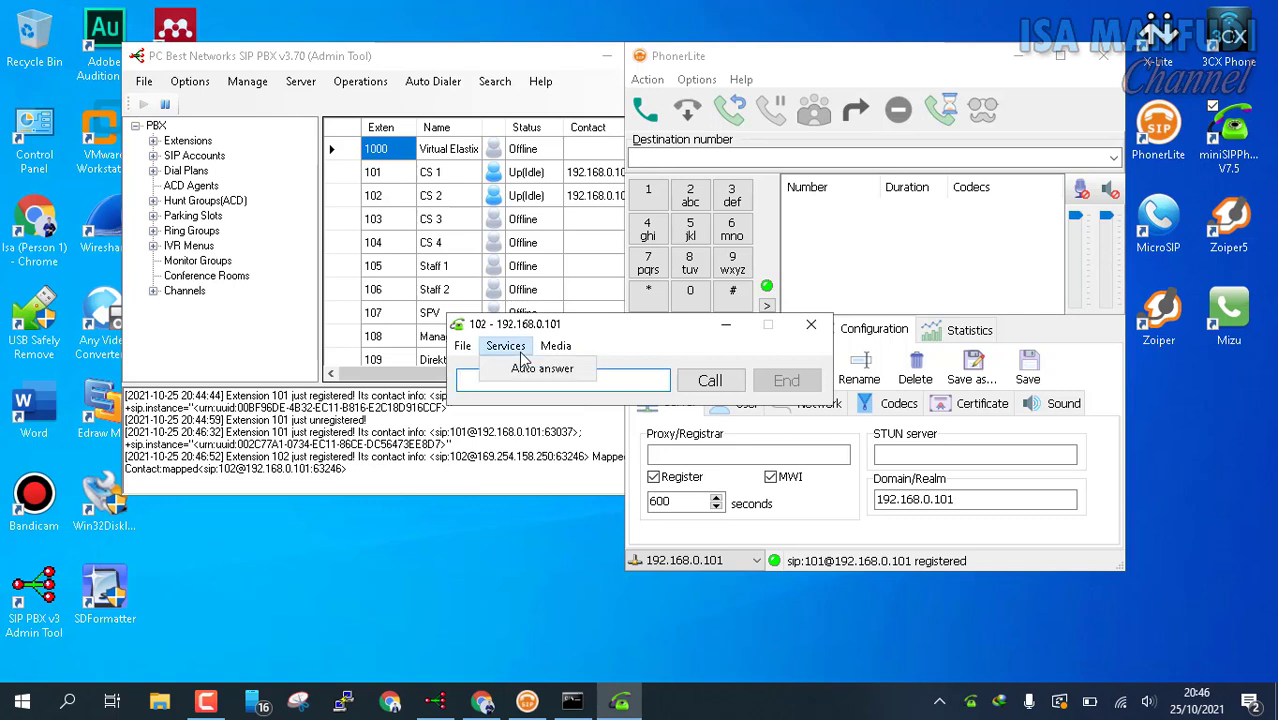
click(459, 346)
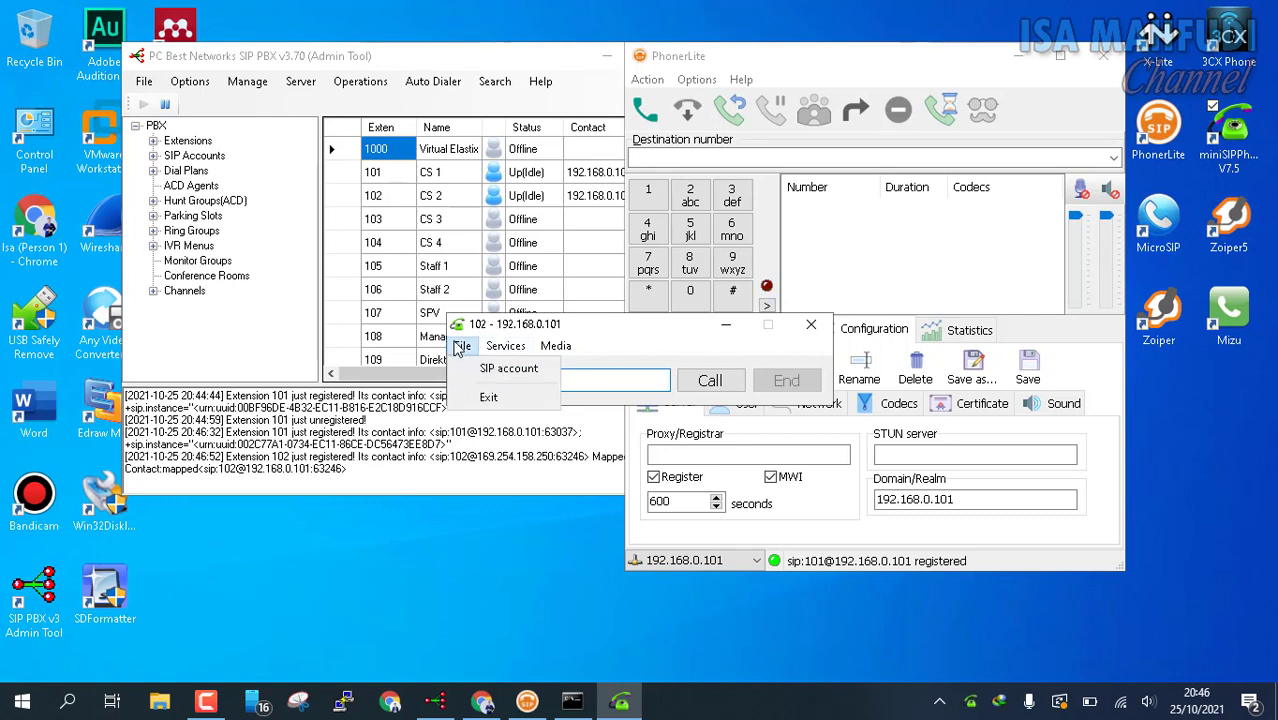
click(637, 327)
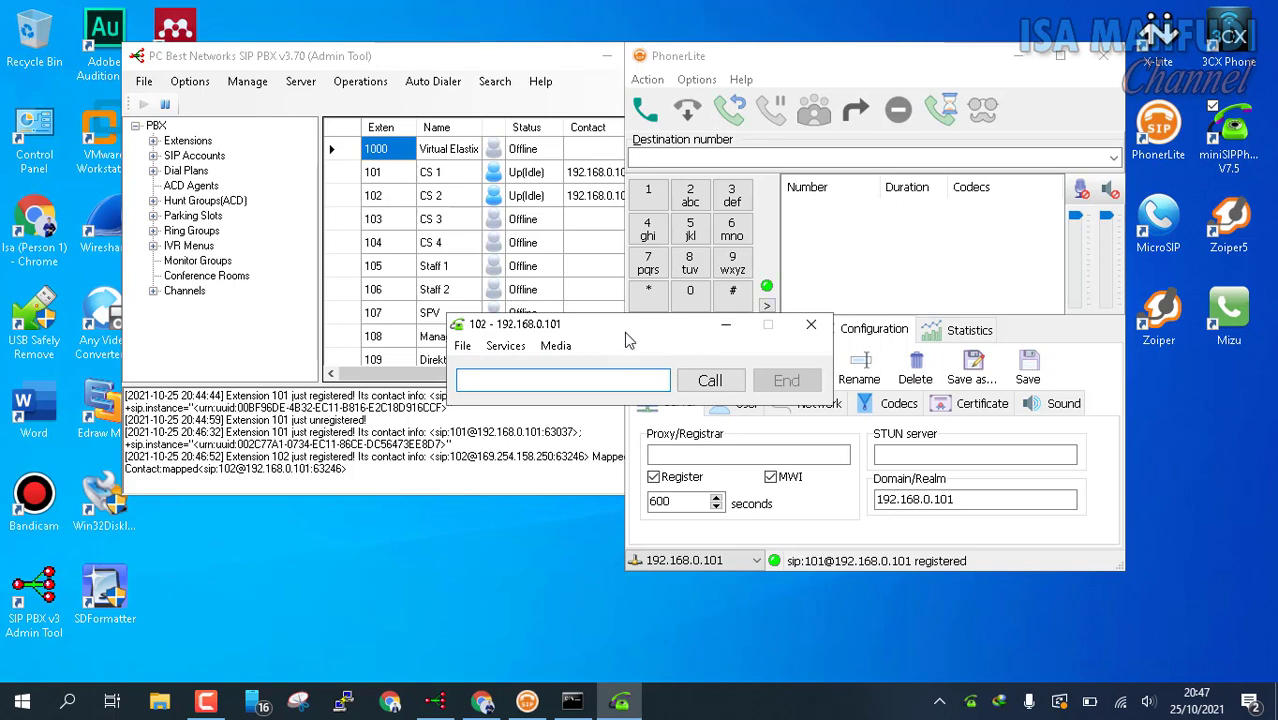
drag(624, 331, 652, 338)
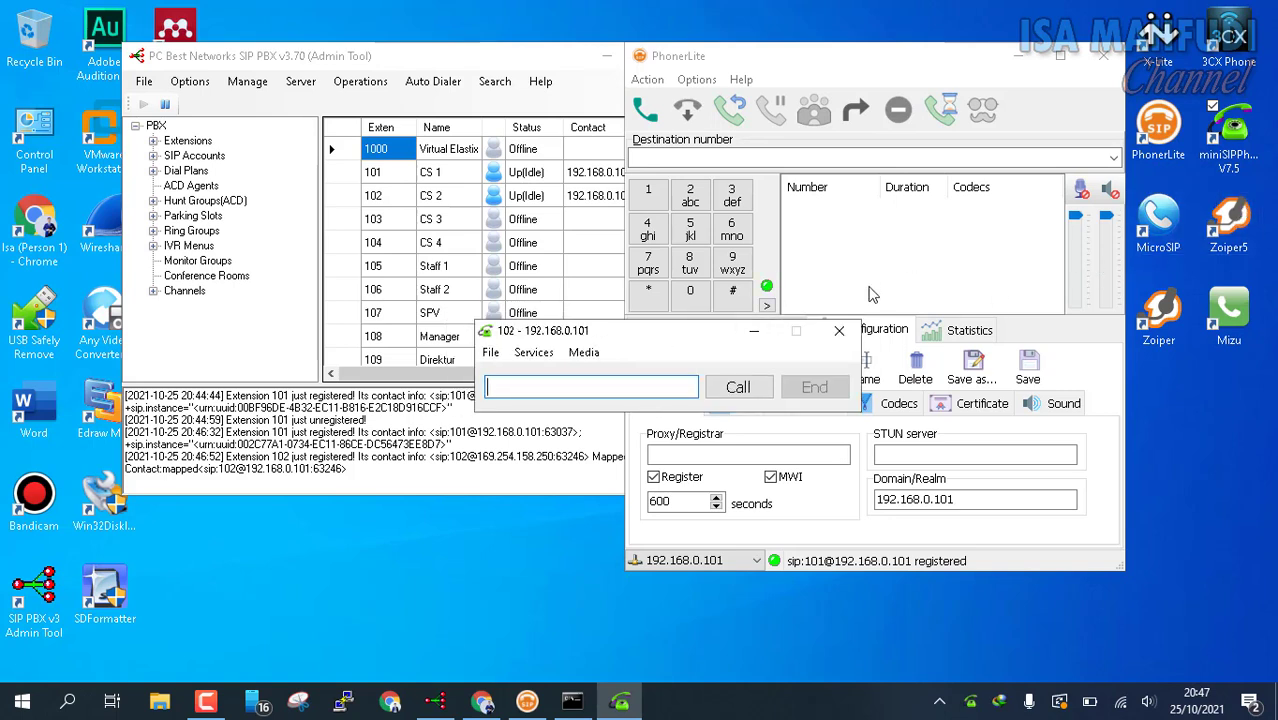
Step: Verify the SIP account uses server 192.168.0.101, port 5060, user 102, and save it
click(491, 353)
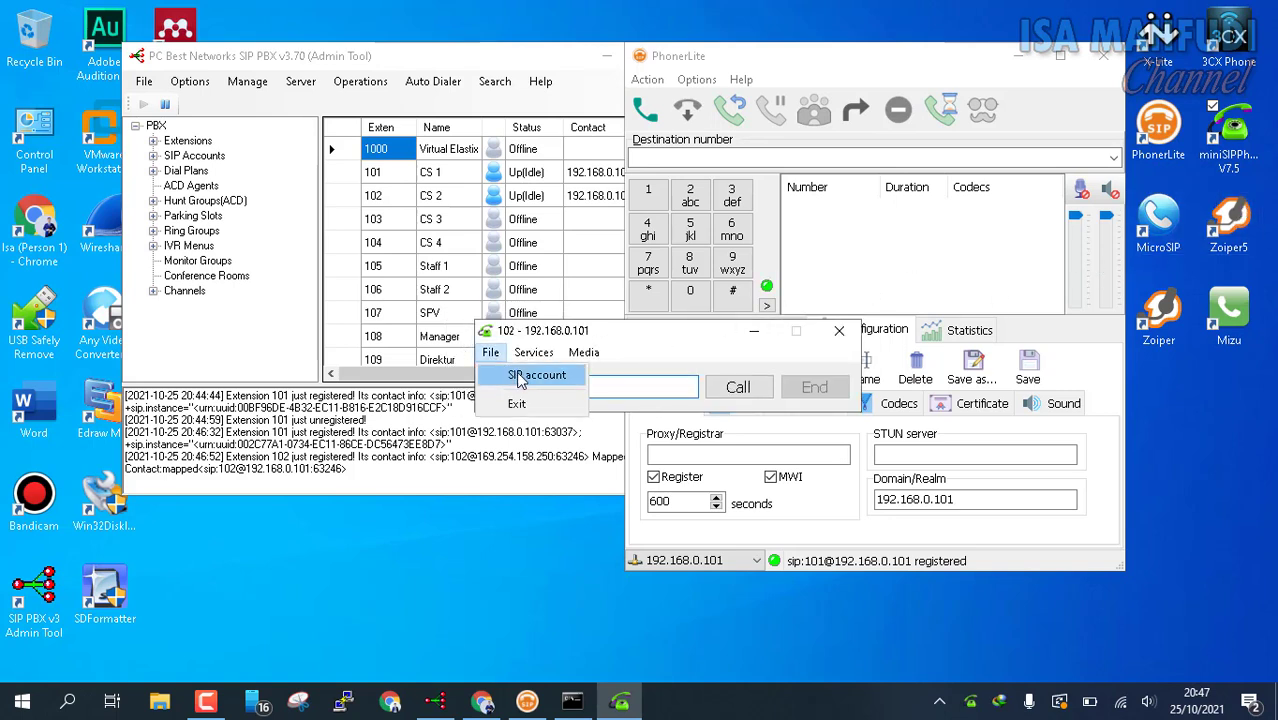
click(521, 374)
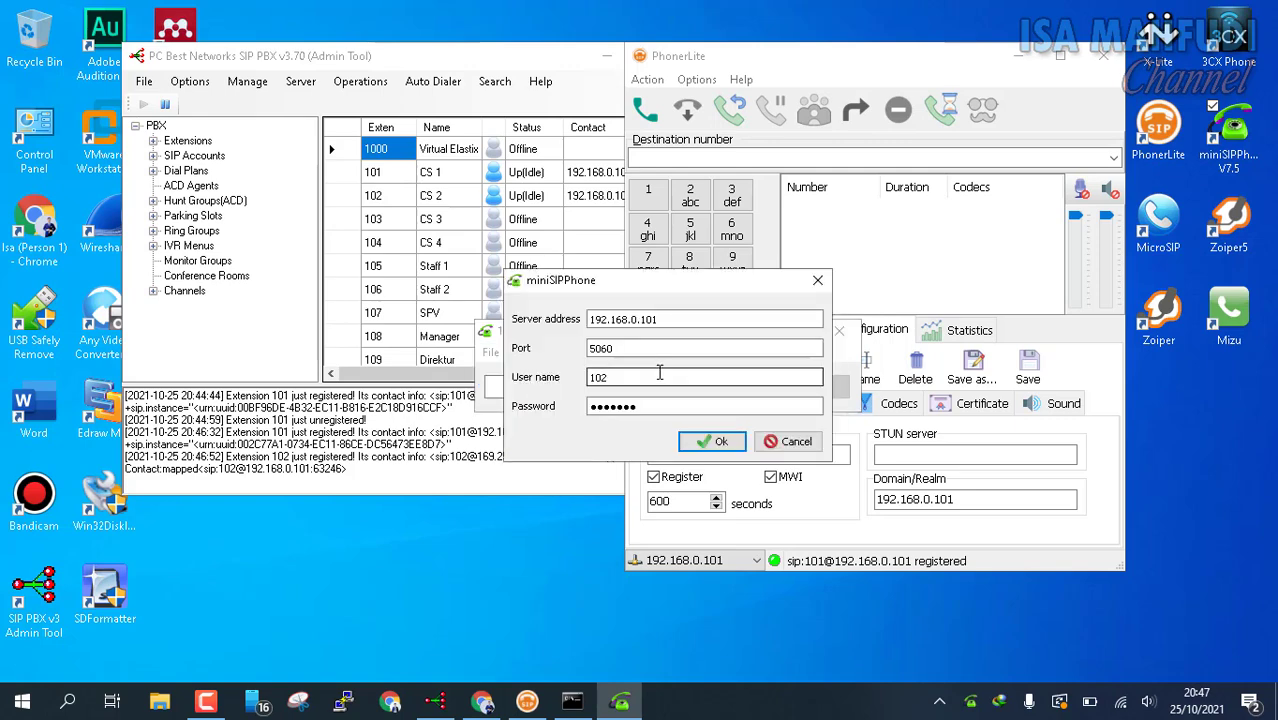
double_click(693, 322)
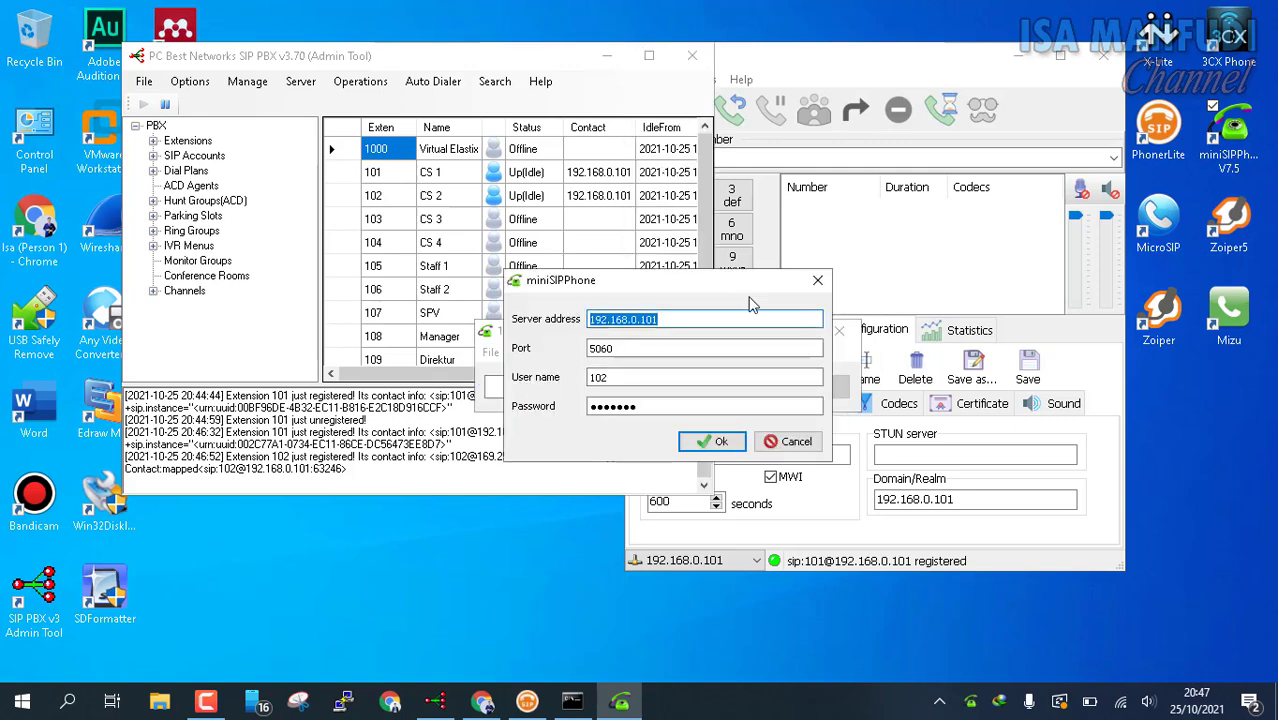
click(695, 325)
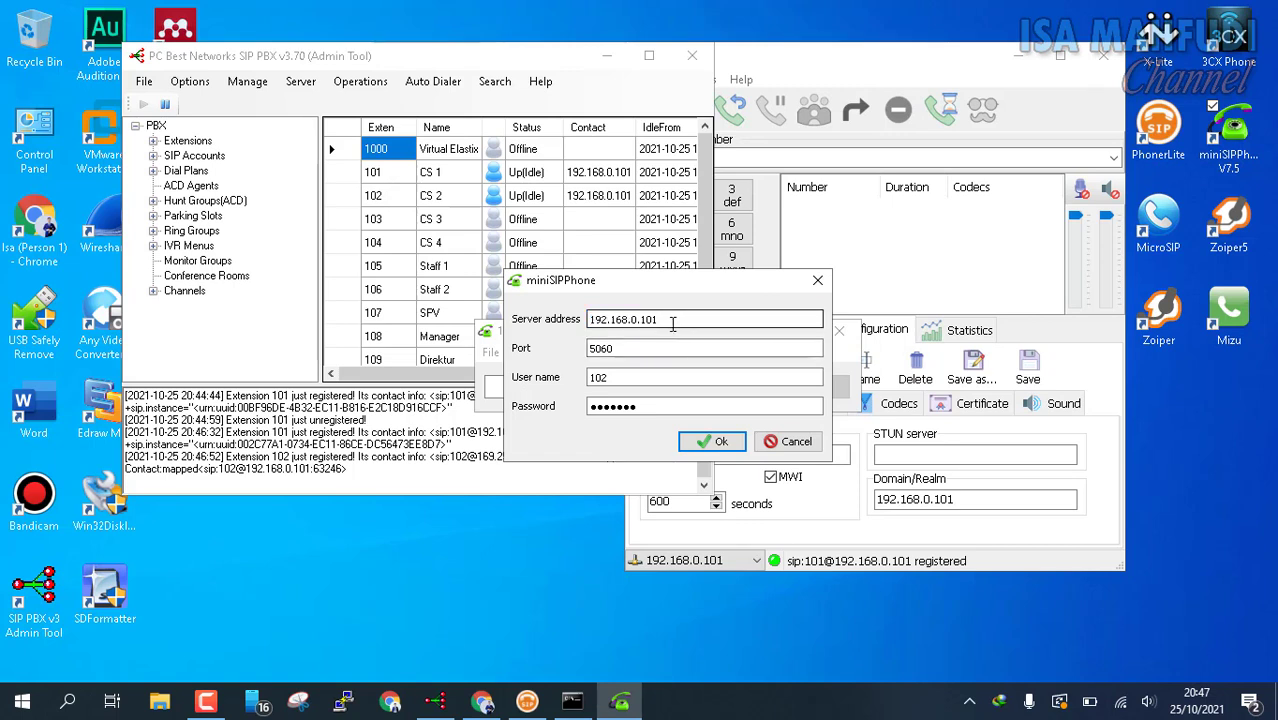
key(ctrl+a)
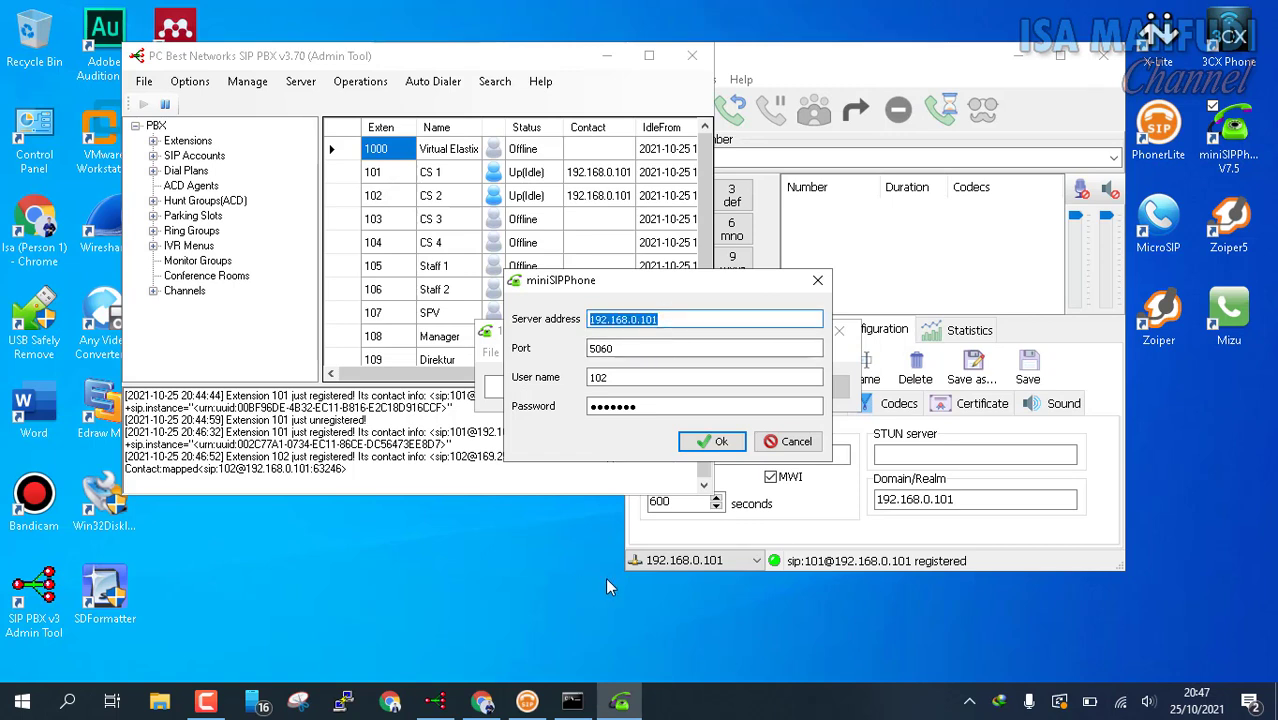
drag(670, 320, 487, 314)
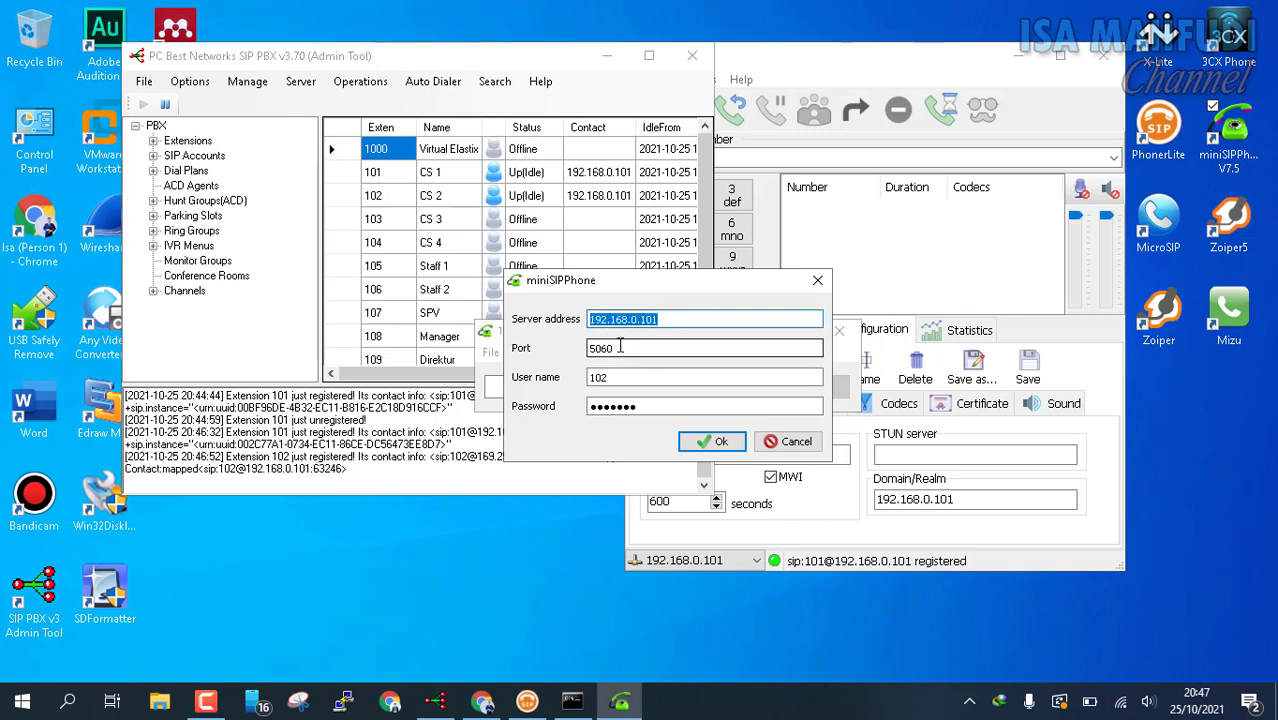
click(629, 377)
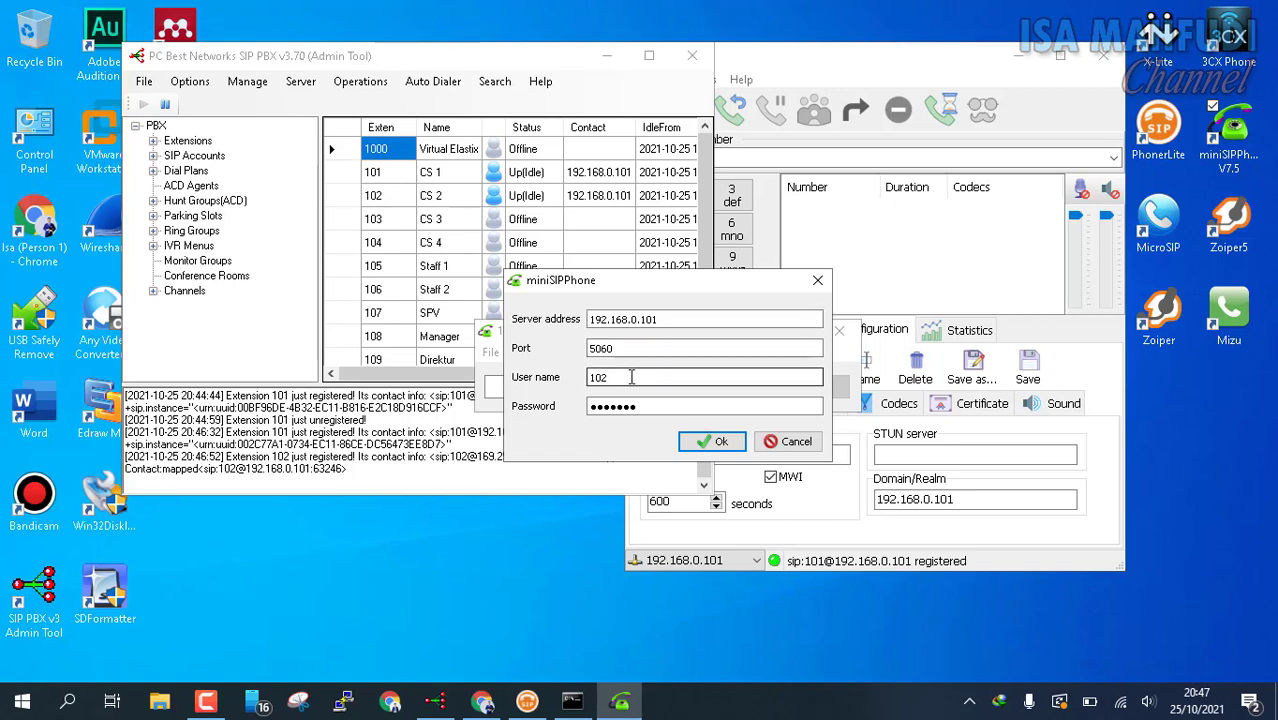
click(649, 409)
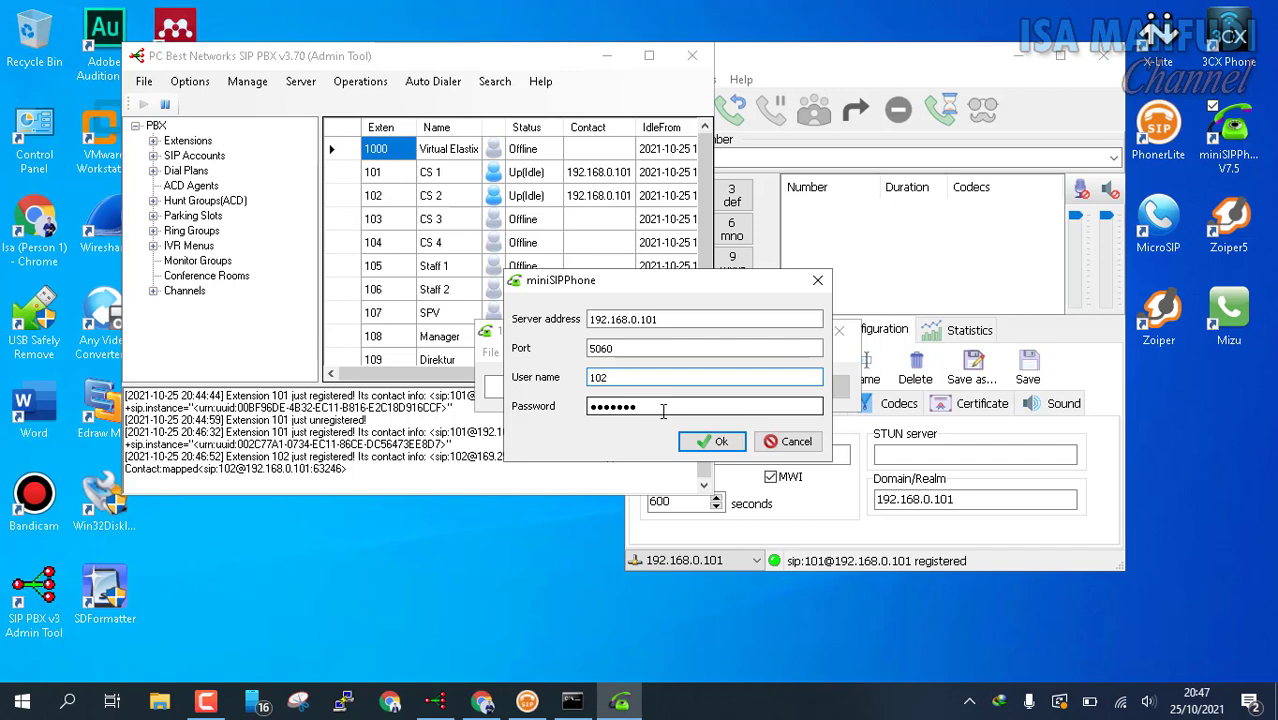
click(727, 443)
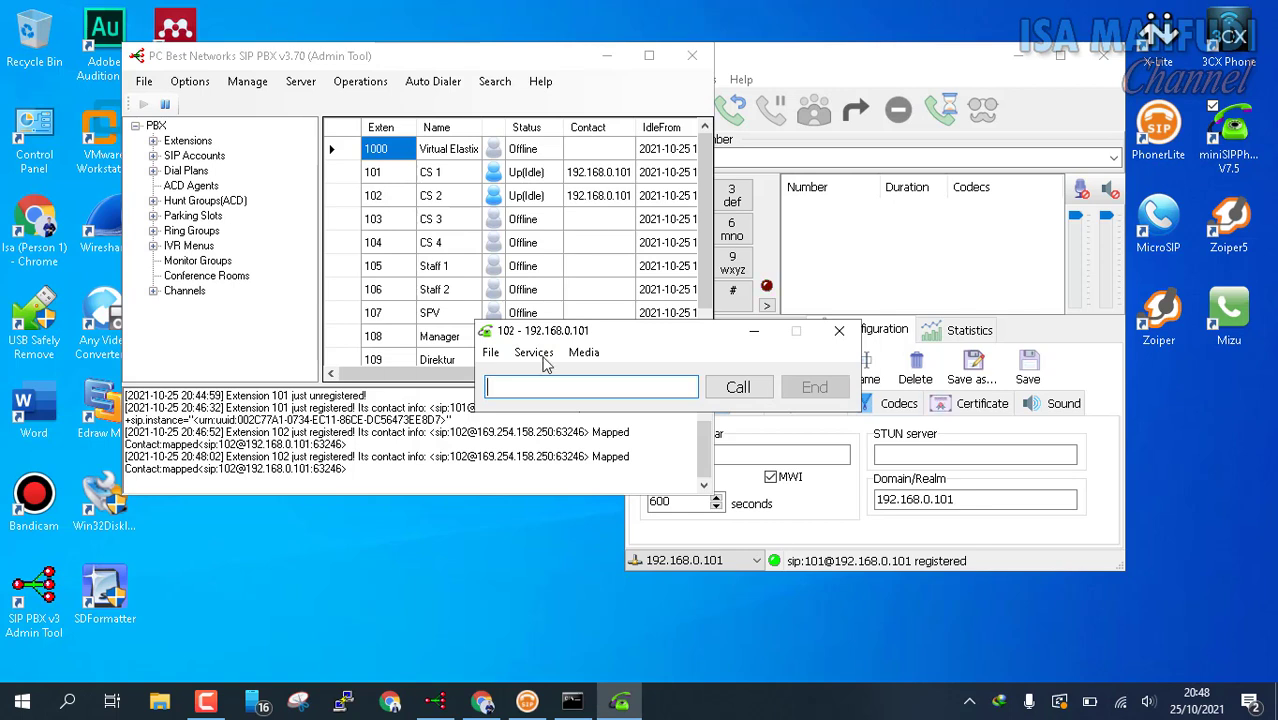
Step: Reopen and confirm the SIP account settings so extension 102 re-registers
click(491, 353)
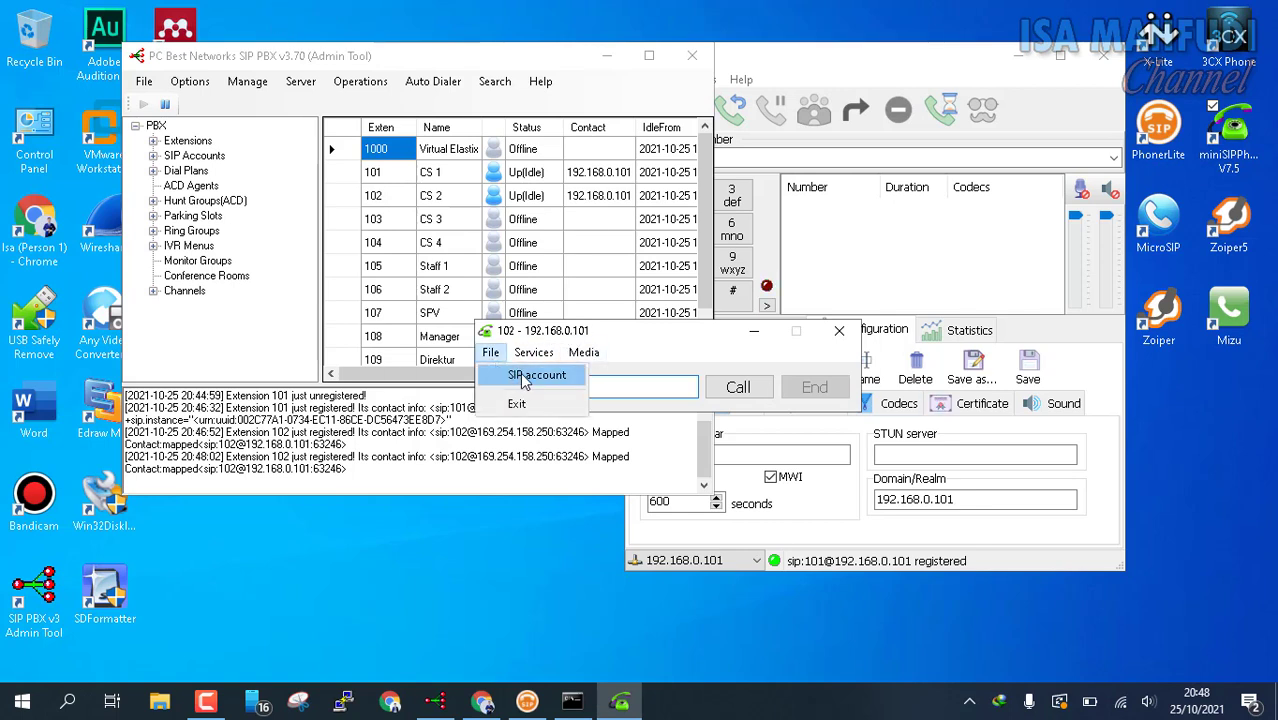
click(523, 378)
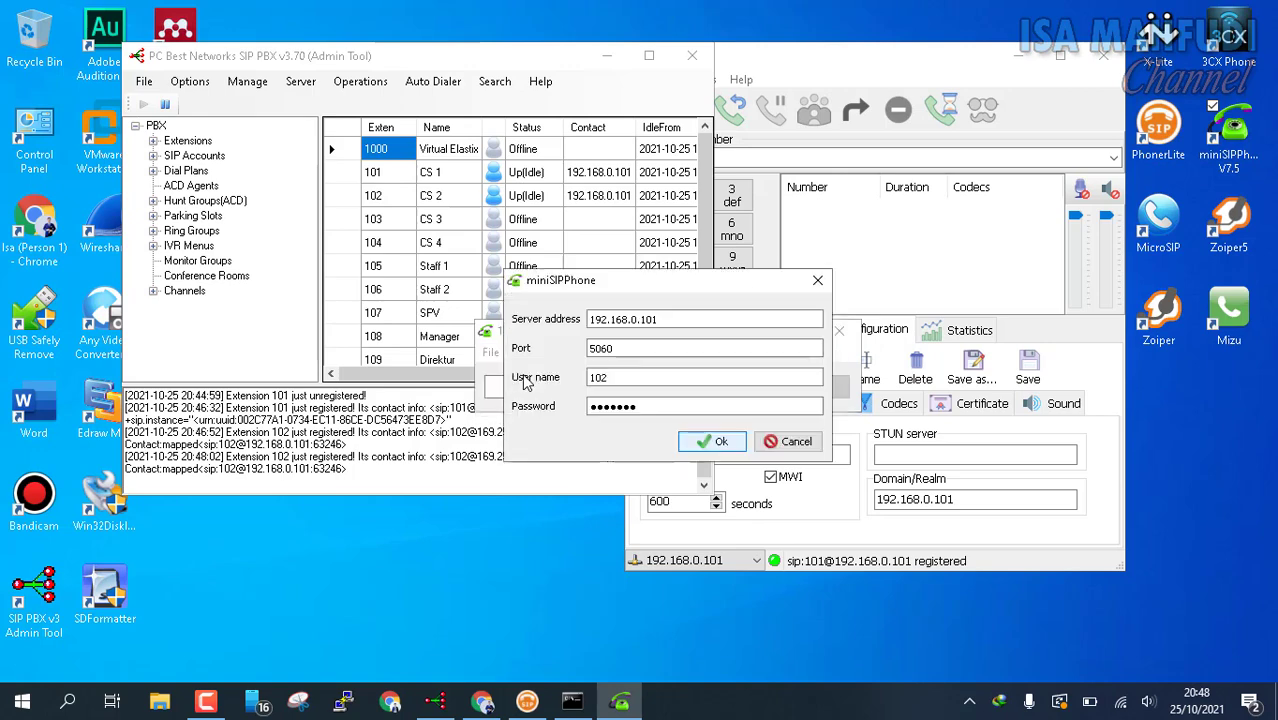
click(727, 451)
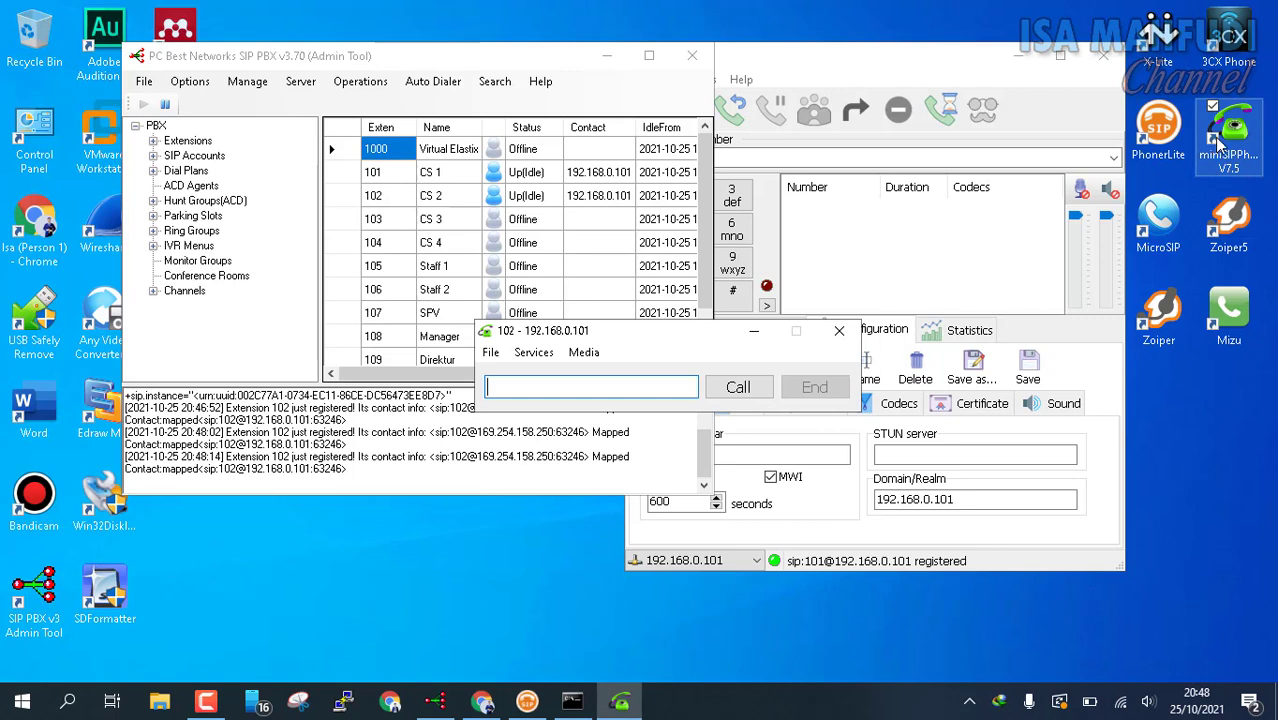
click(1158, 36)
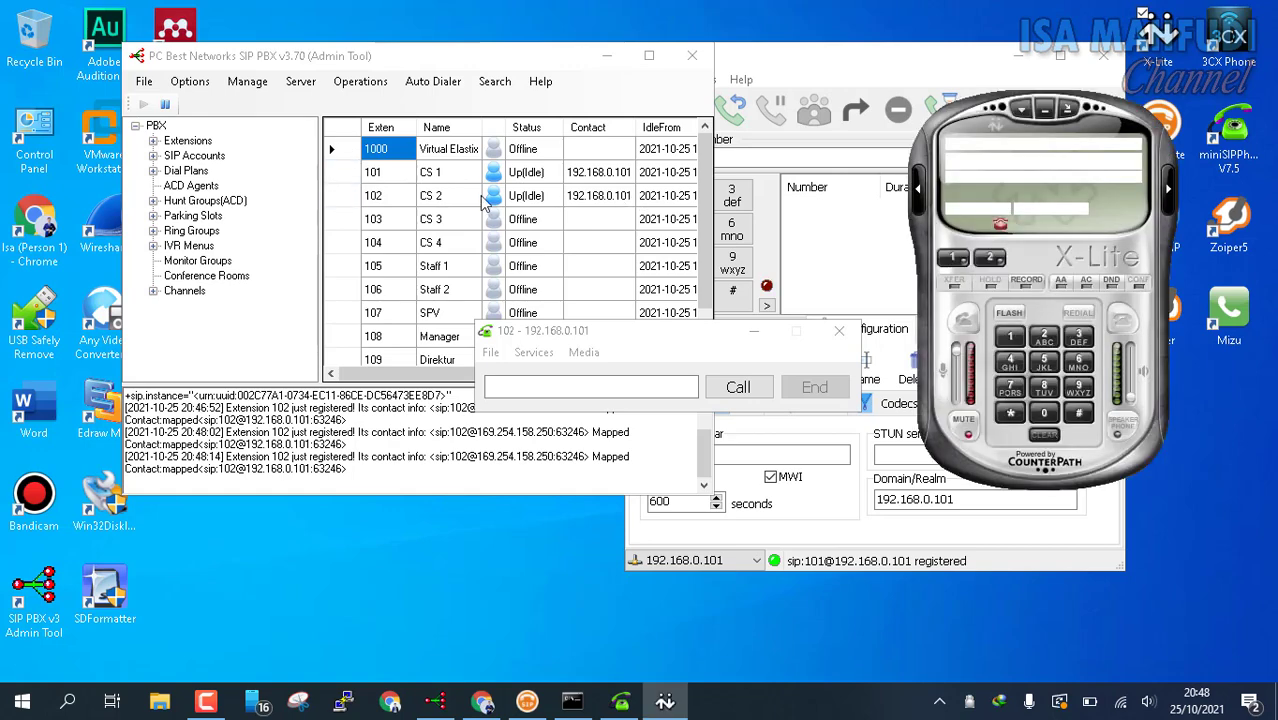
Step: Remove X-Lite's old 192.168.0.100 account and start adding a new SIP account
right_click(1060, 166)
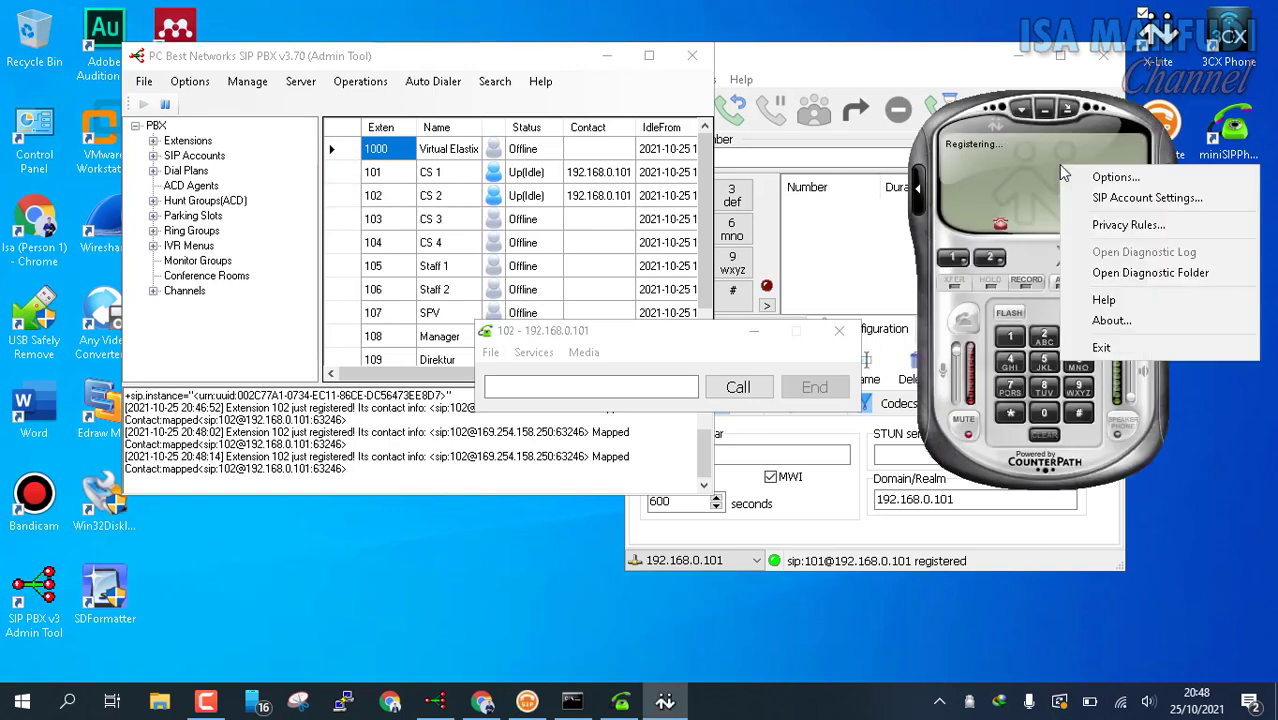
click(1115, 205)
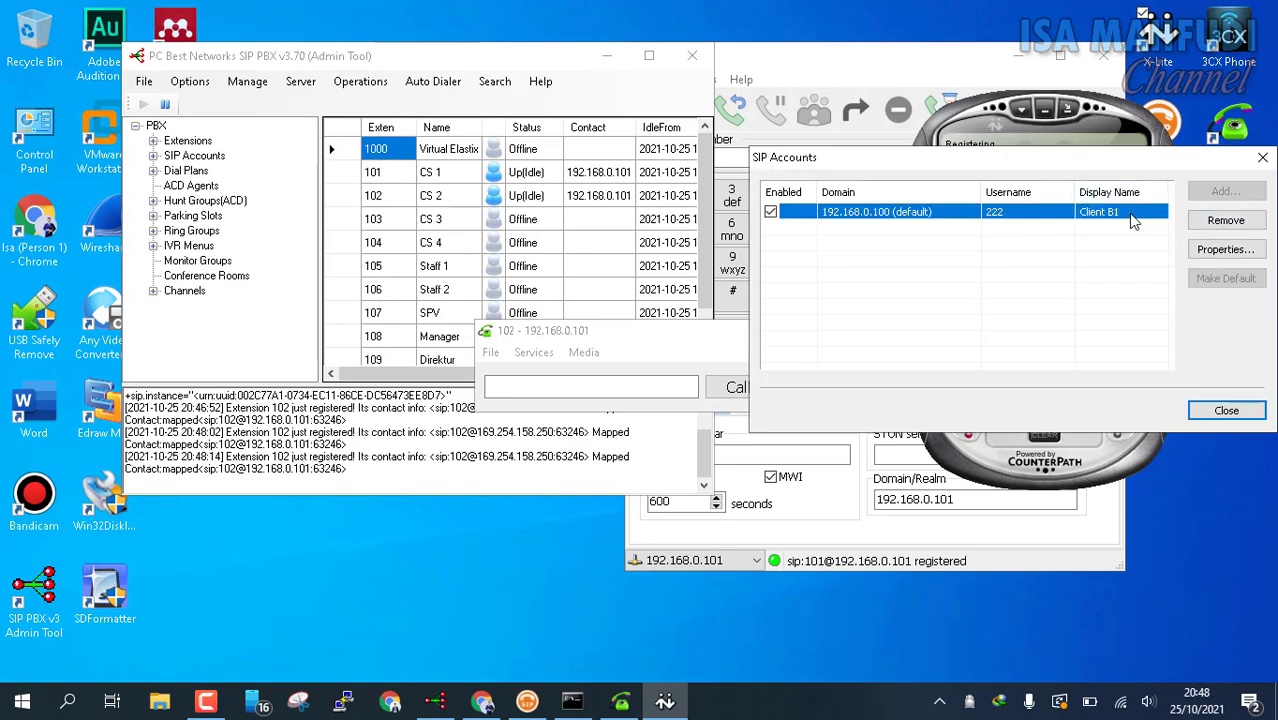
click(1250, 222)
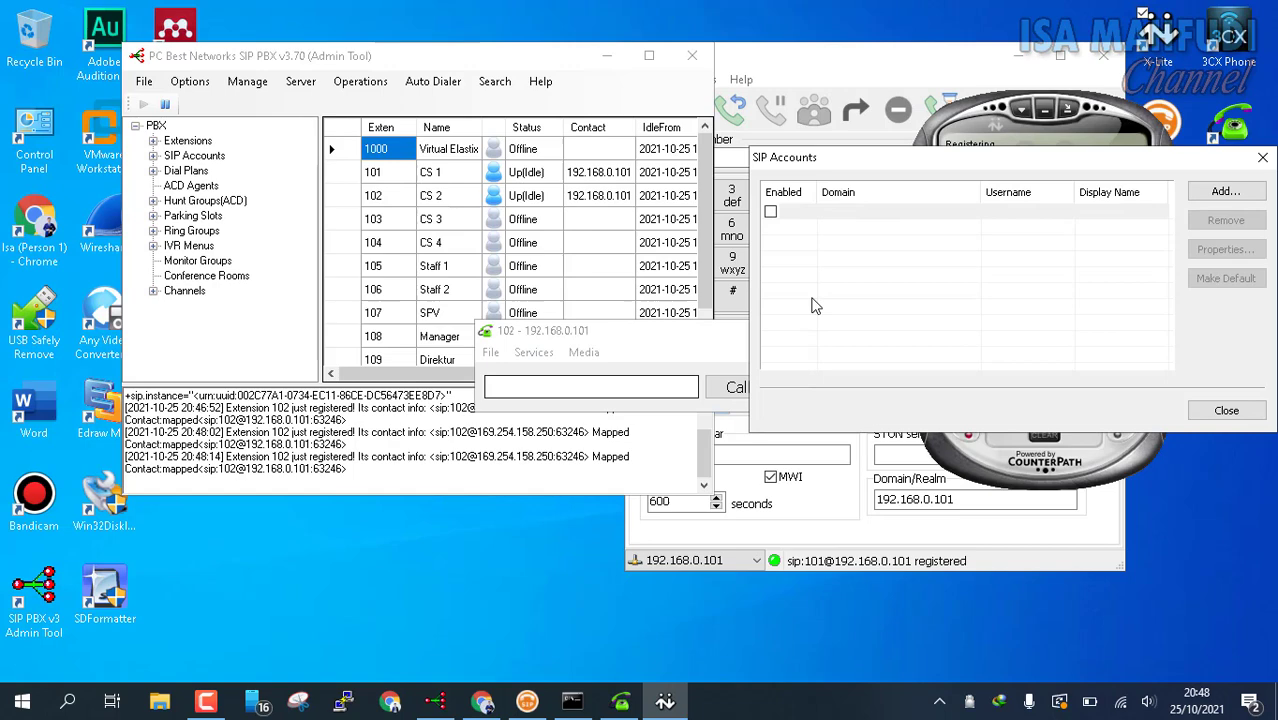
click(1242, 197)
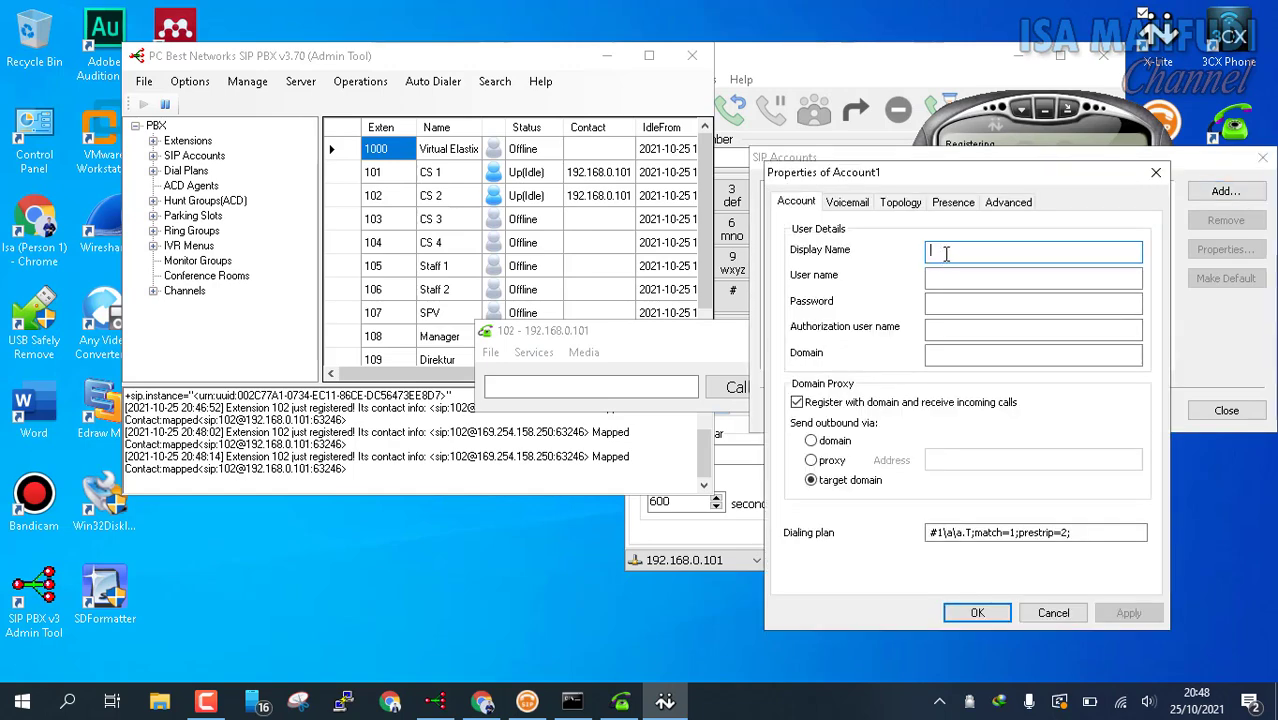
Step: Save account CS 3 with user 103, the password and domain 192.168.0.101
text(CS)
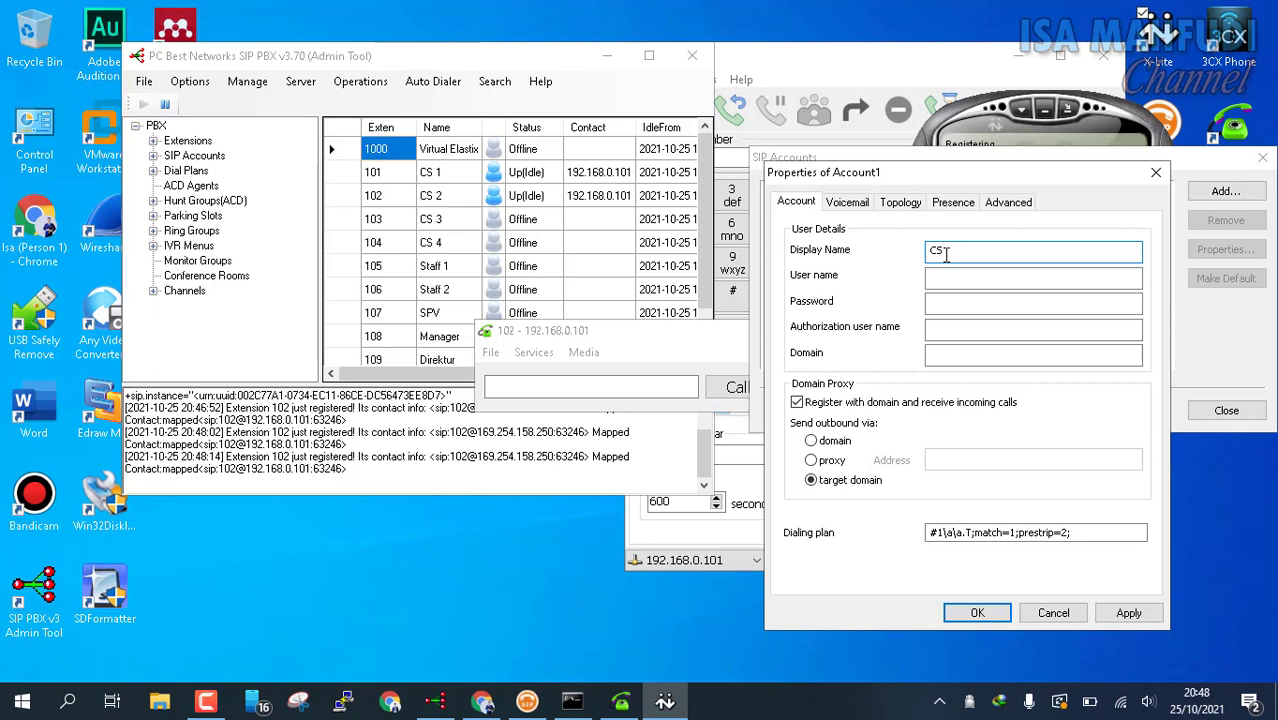
text( 3)
key(Tab)
text(10)
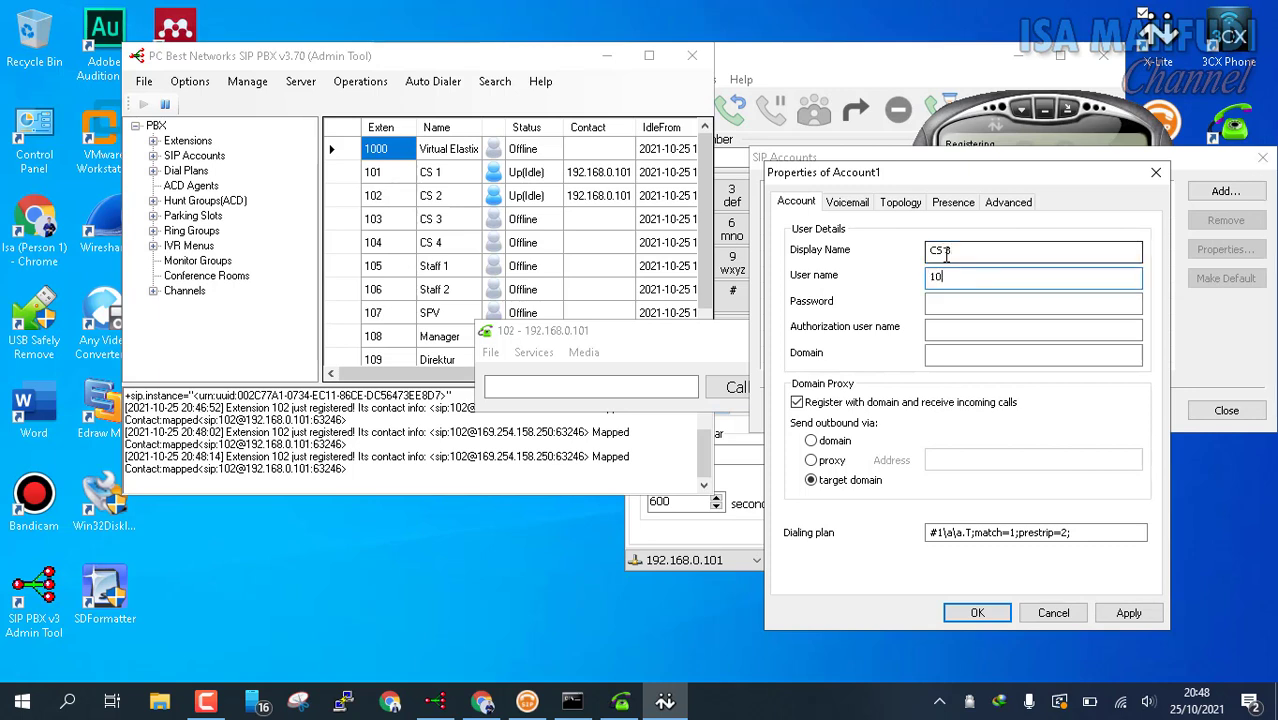
key(Tab)
text(●●)
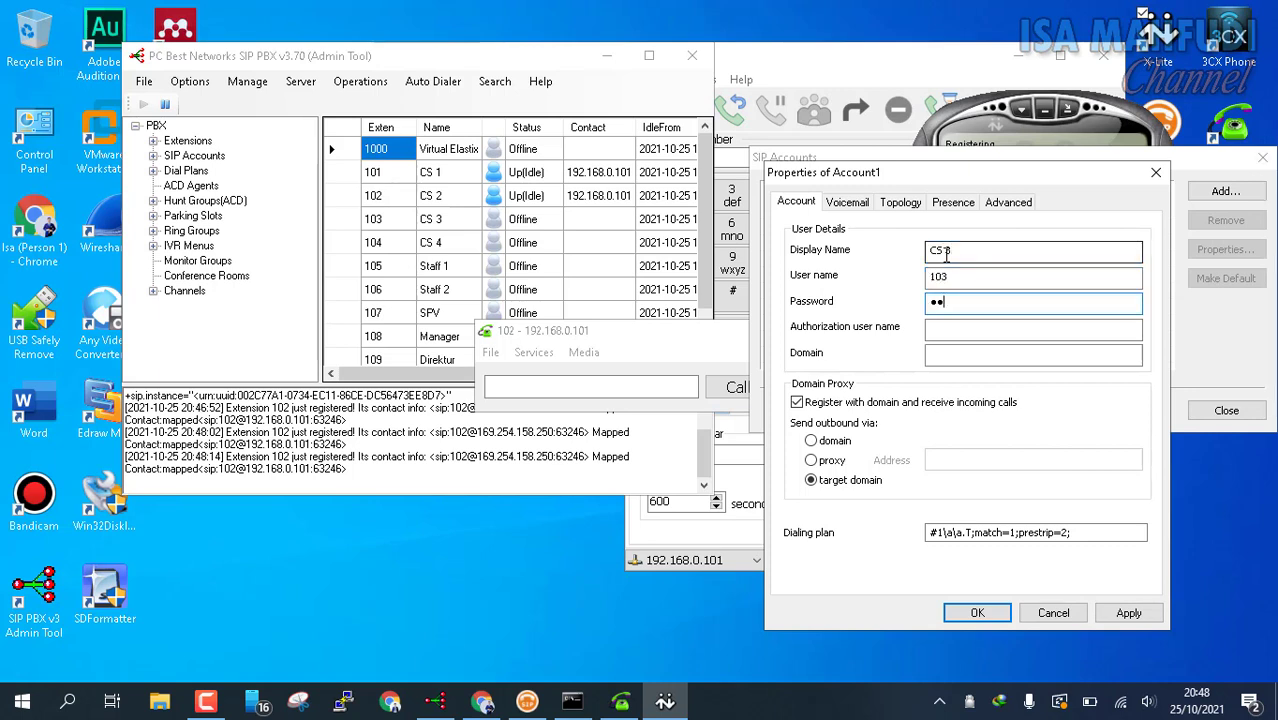
text(●●)
key(Tab)
key(Tab)
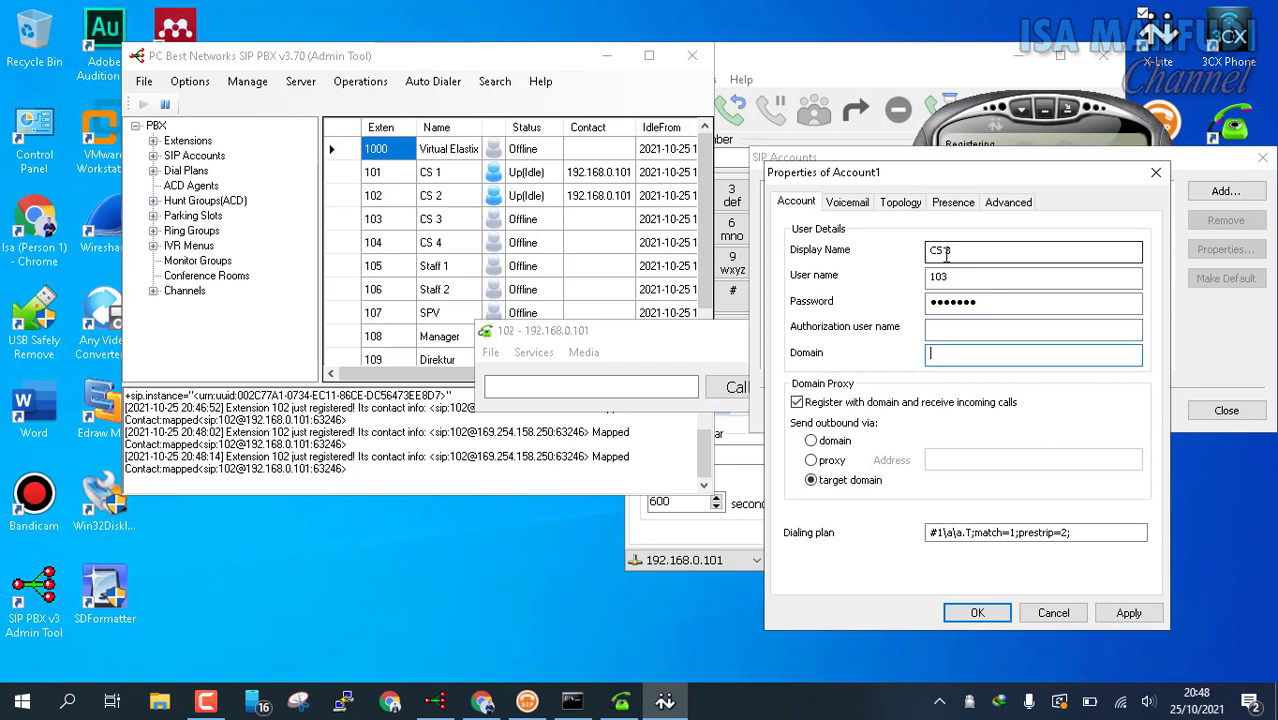
text(192)
text(.168.0.101)
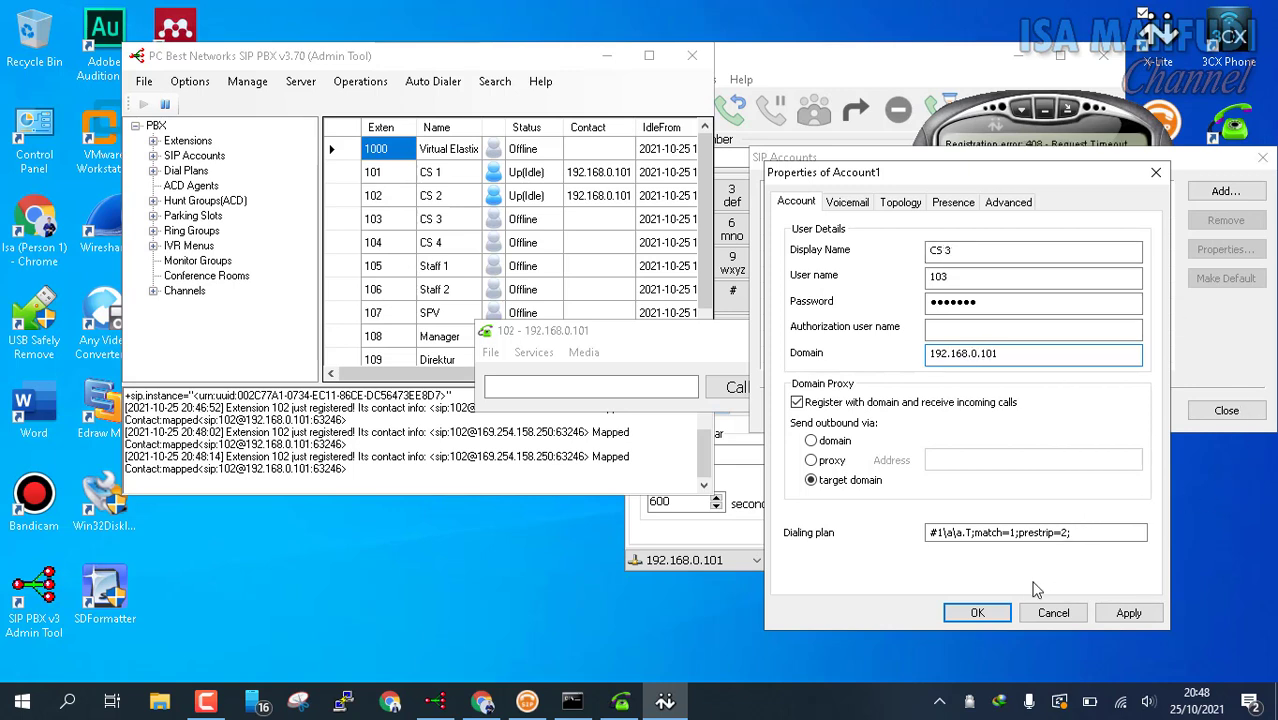
click(972, 615)
click(1226, 410)
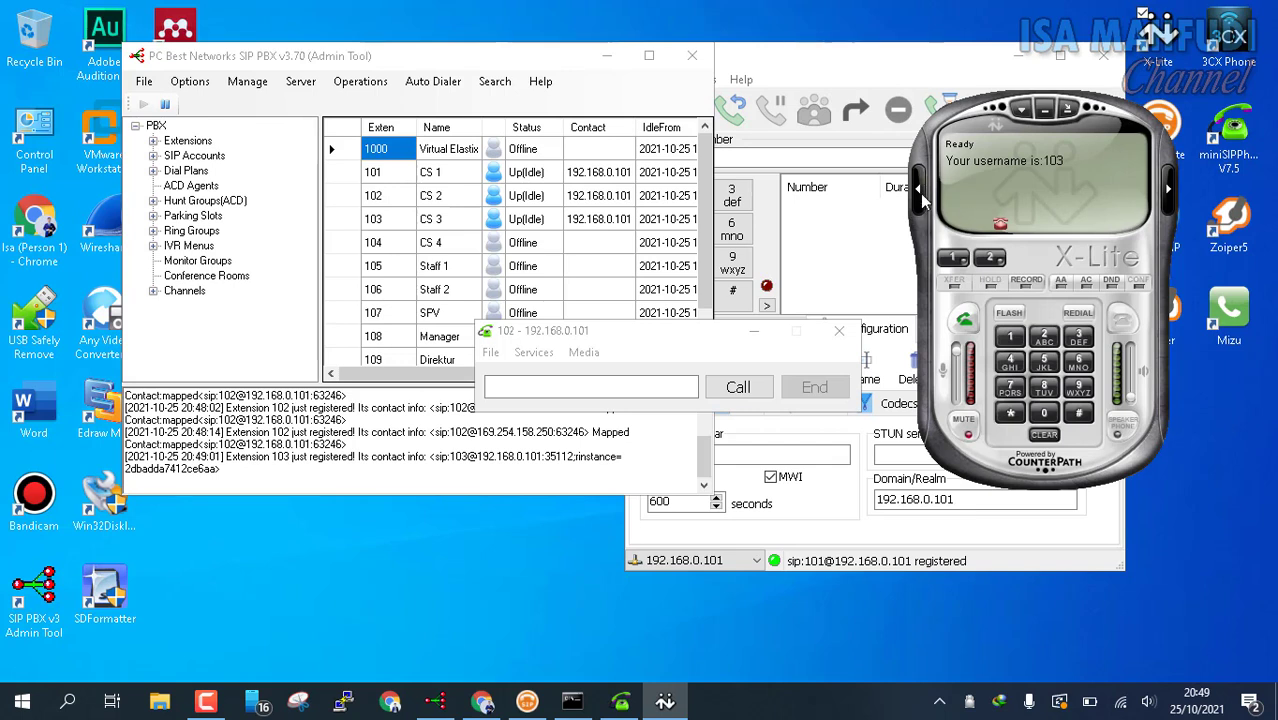
Step: From extension 102, dial 101 as a test call, then hang up
click(542, 337)
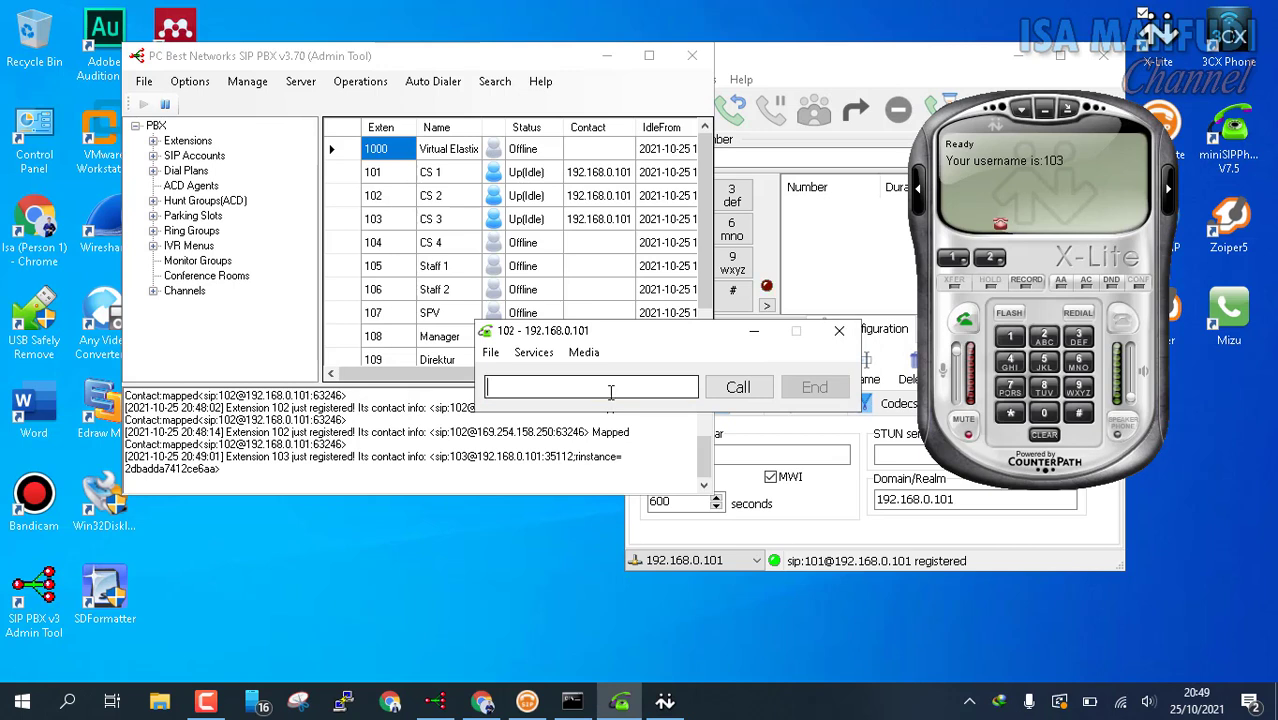
text(101)
click(738, 388)
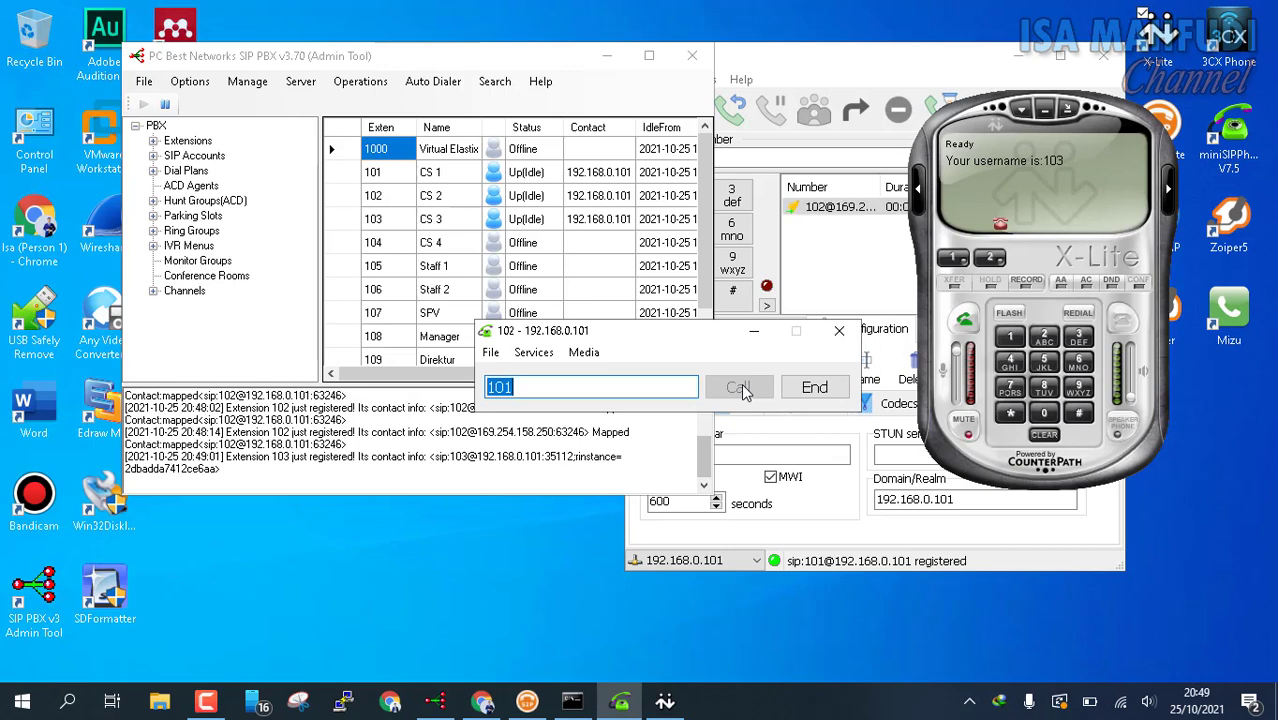
click(814, 387)
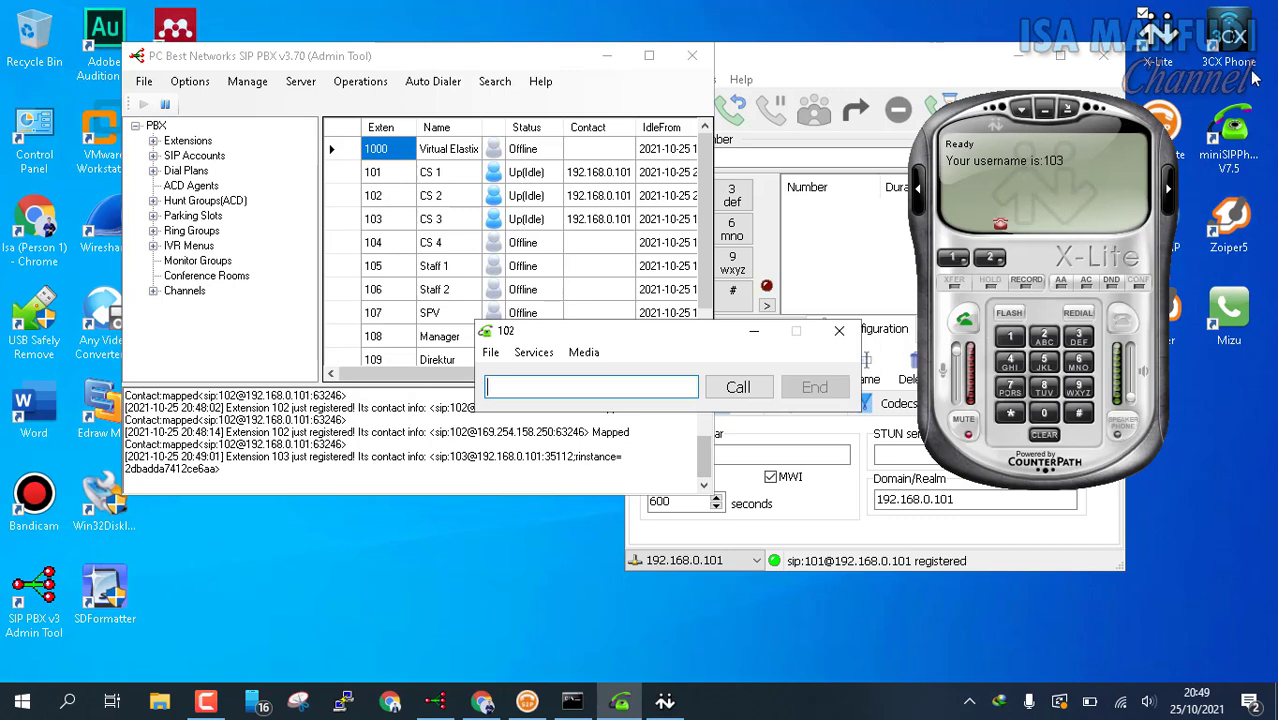
Step: Launch 3CXPhone and deactivate its CS 1 account
click(1236, 38)
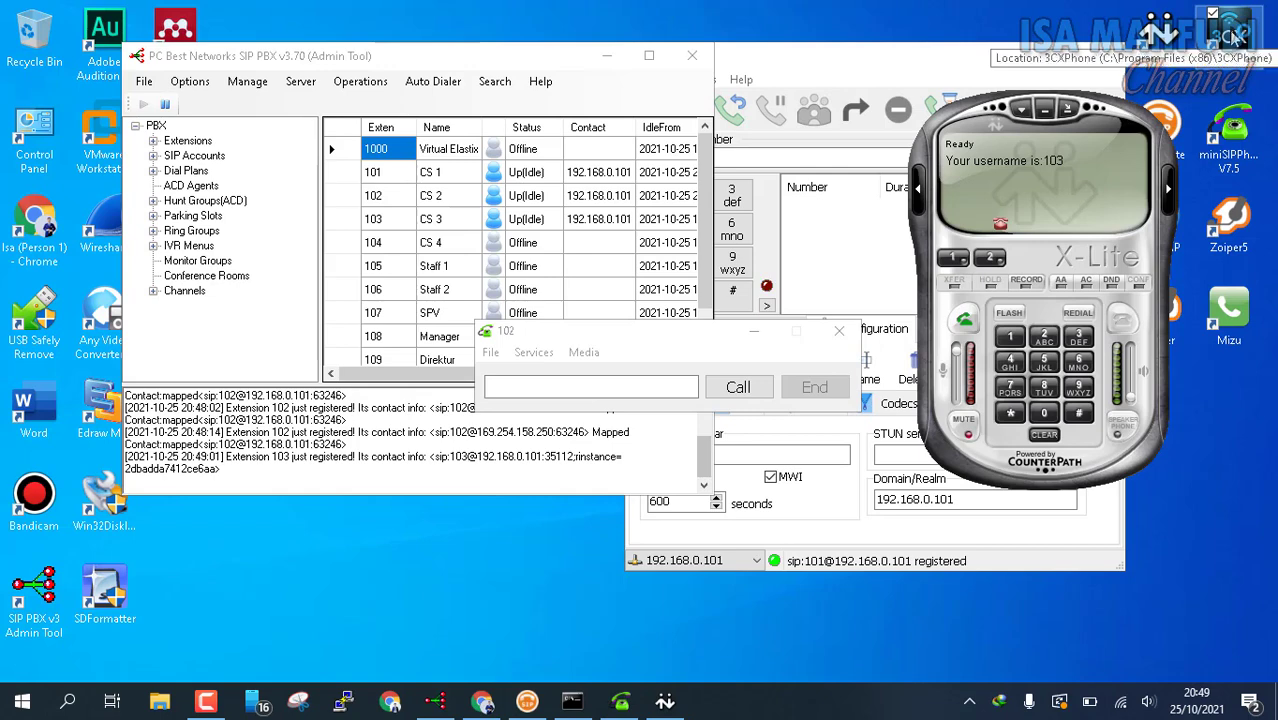
double_click(1258, 35)
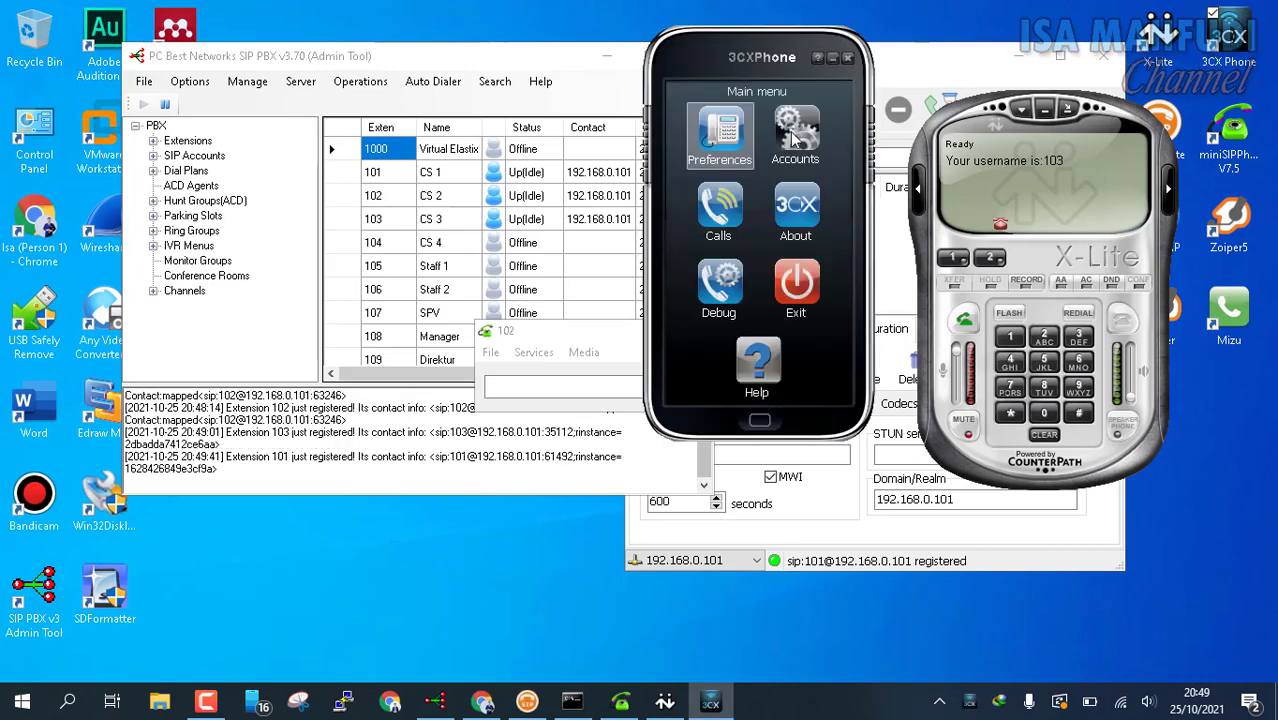
click(791, 138)
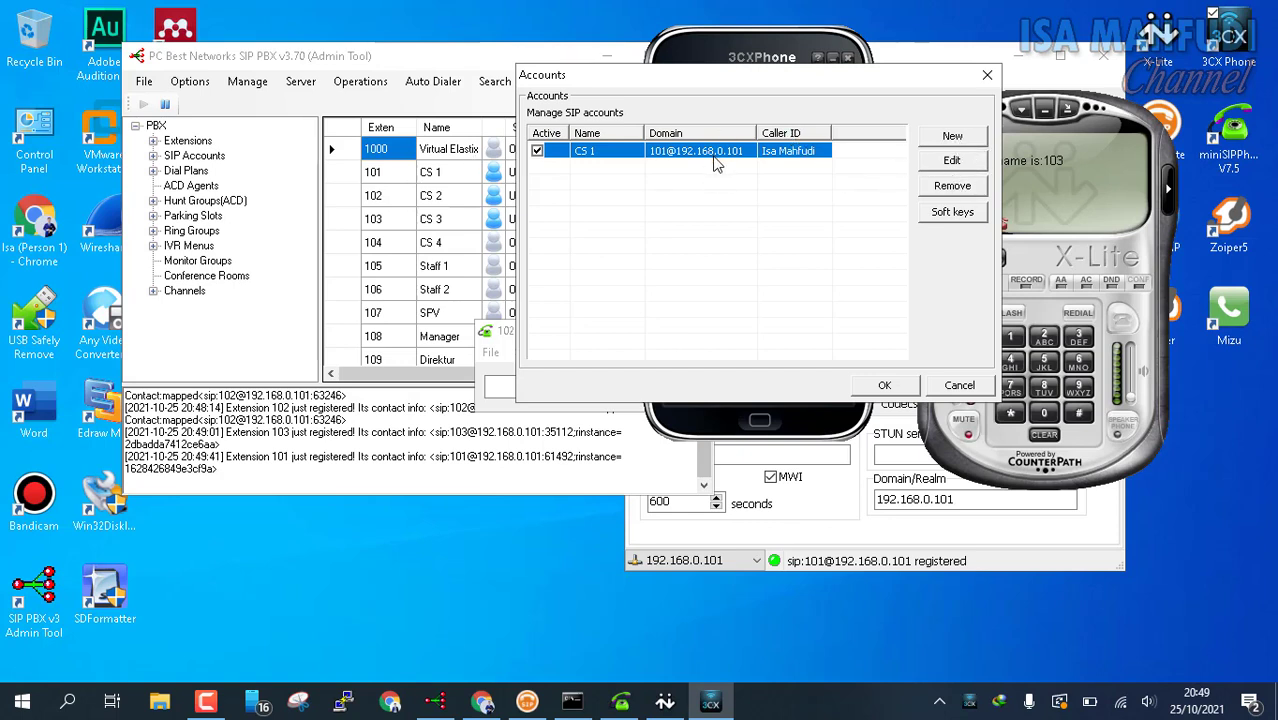
click(537, 150)
Step: Create and save account CS 4 for extension 104 with its password and PBX IP 192.168.0.101
click(966, 143)
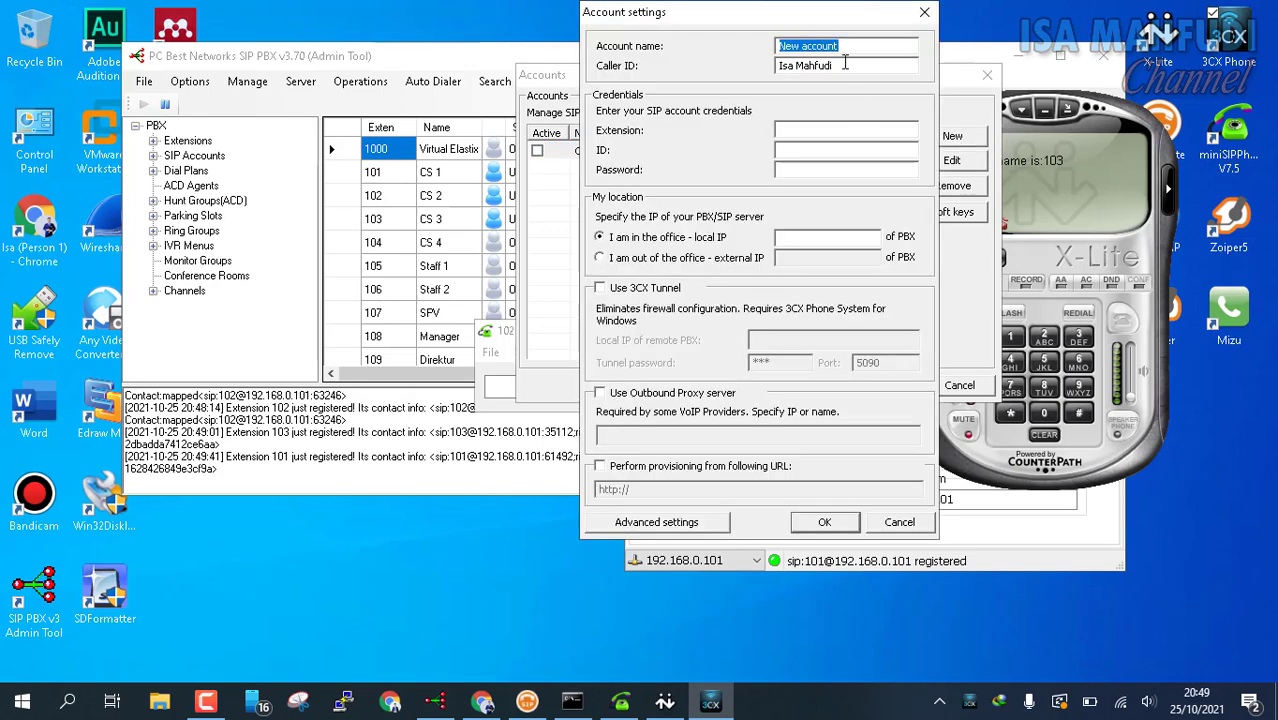
text(CS 4)
key(Tab)
key(Tab)
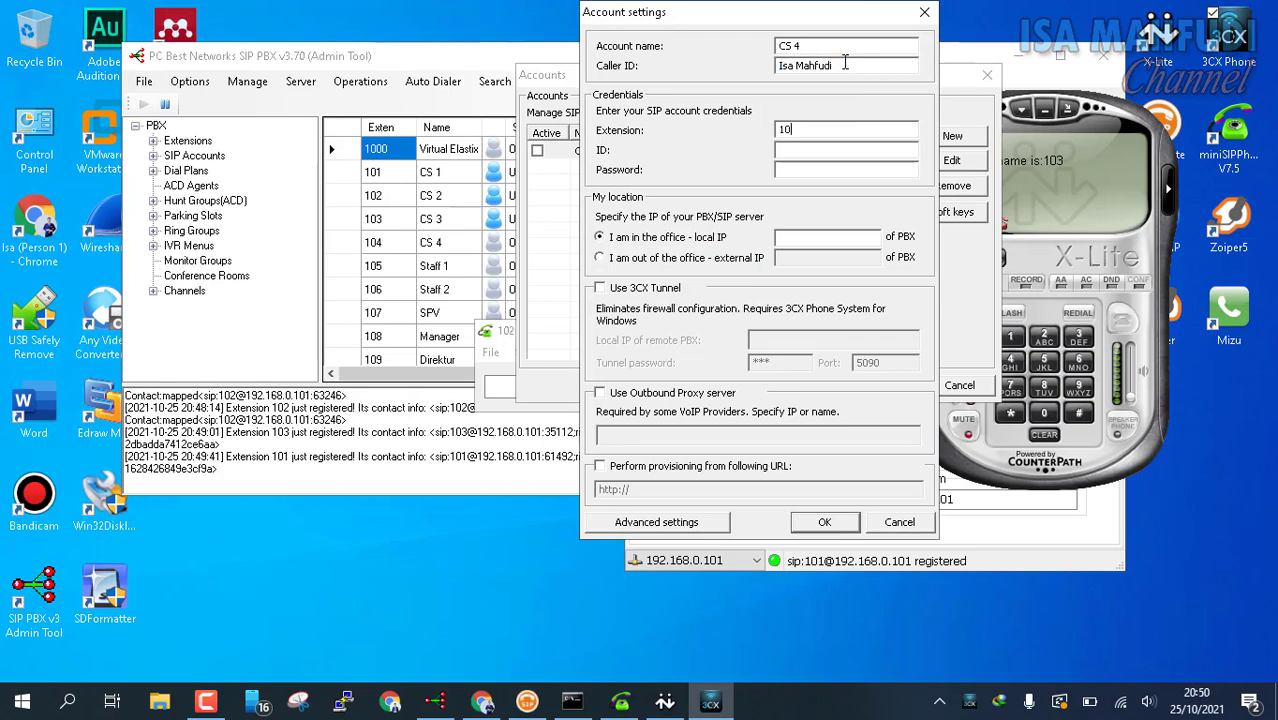
text(103)
key(BackSpace)
text(4)
text(*****)
key(Tab)
key(Tab)
text(192.168)
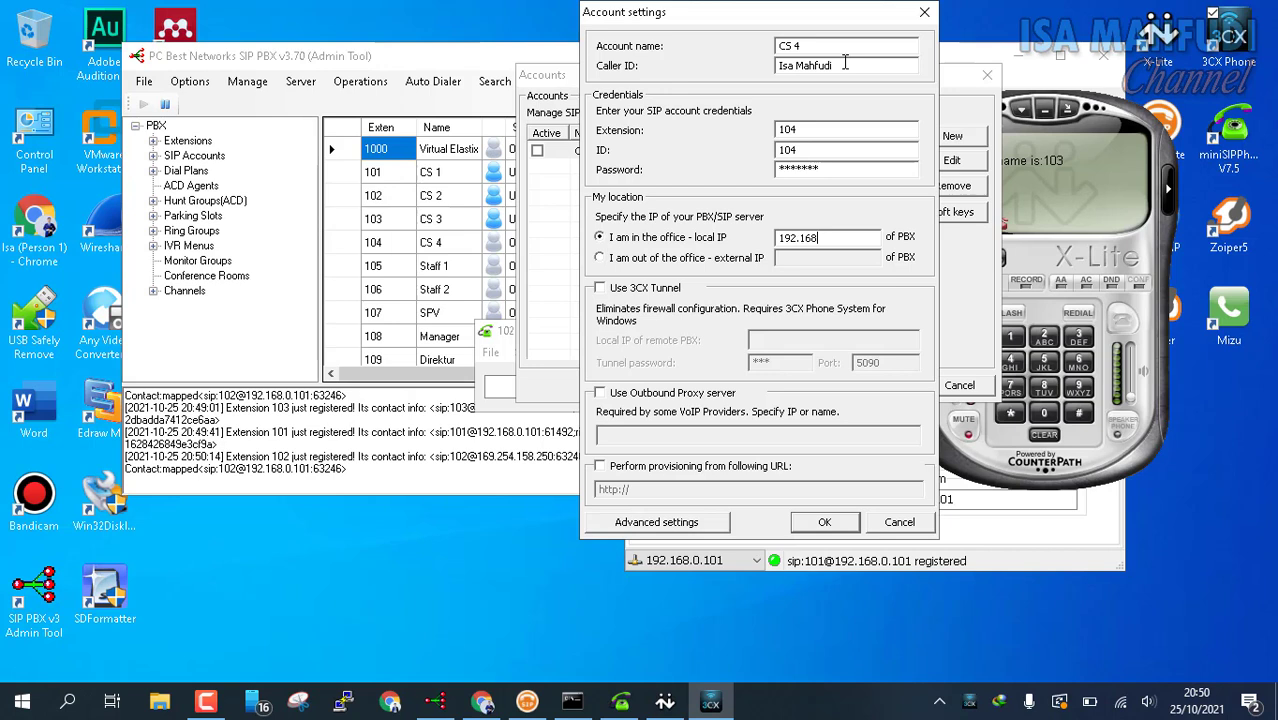
text(.0.101)
click(839, 522)
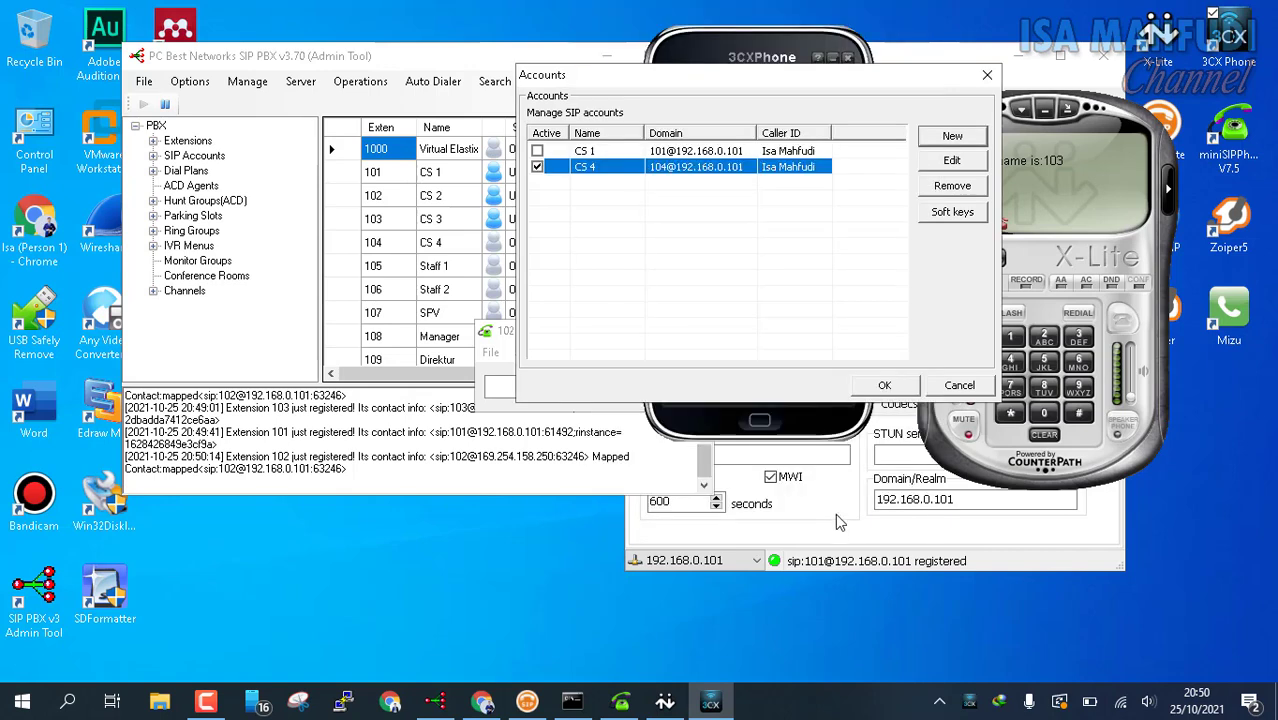
click(900, 385)
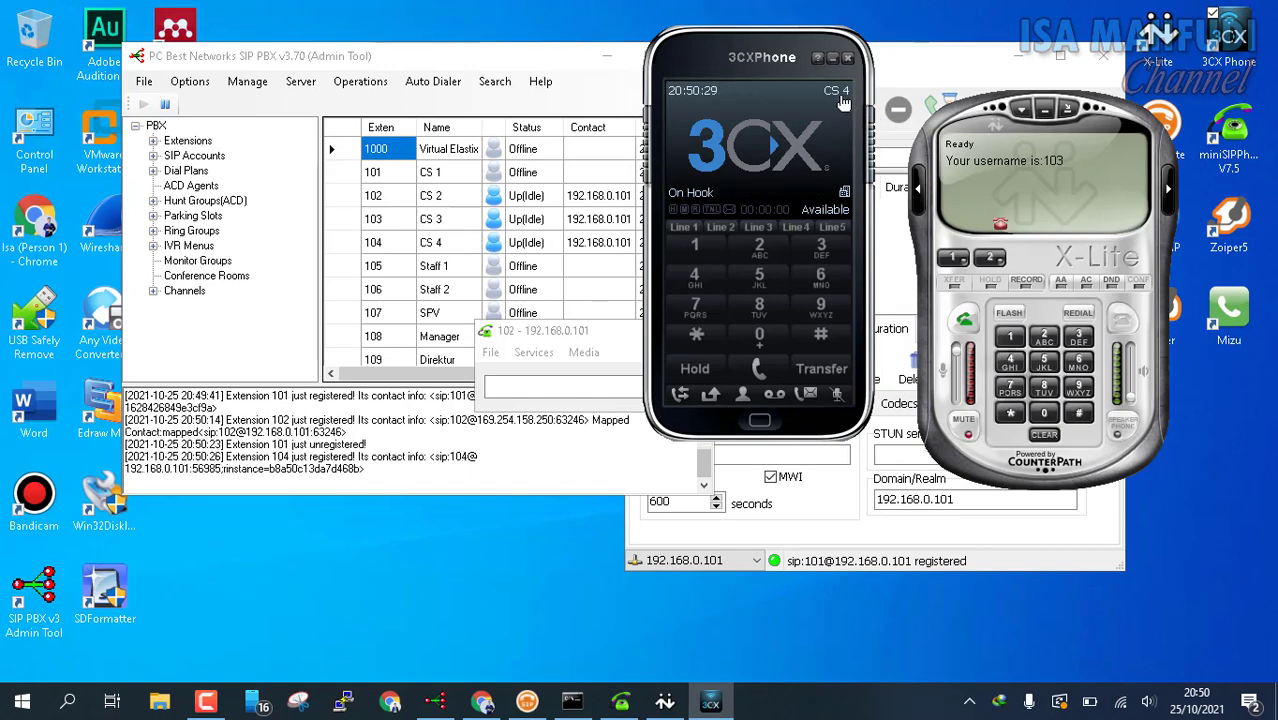
drag(972, 113, 867, 58)
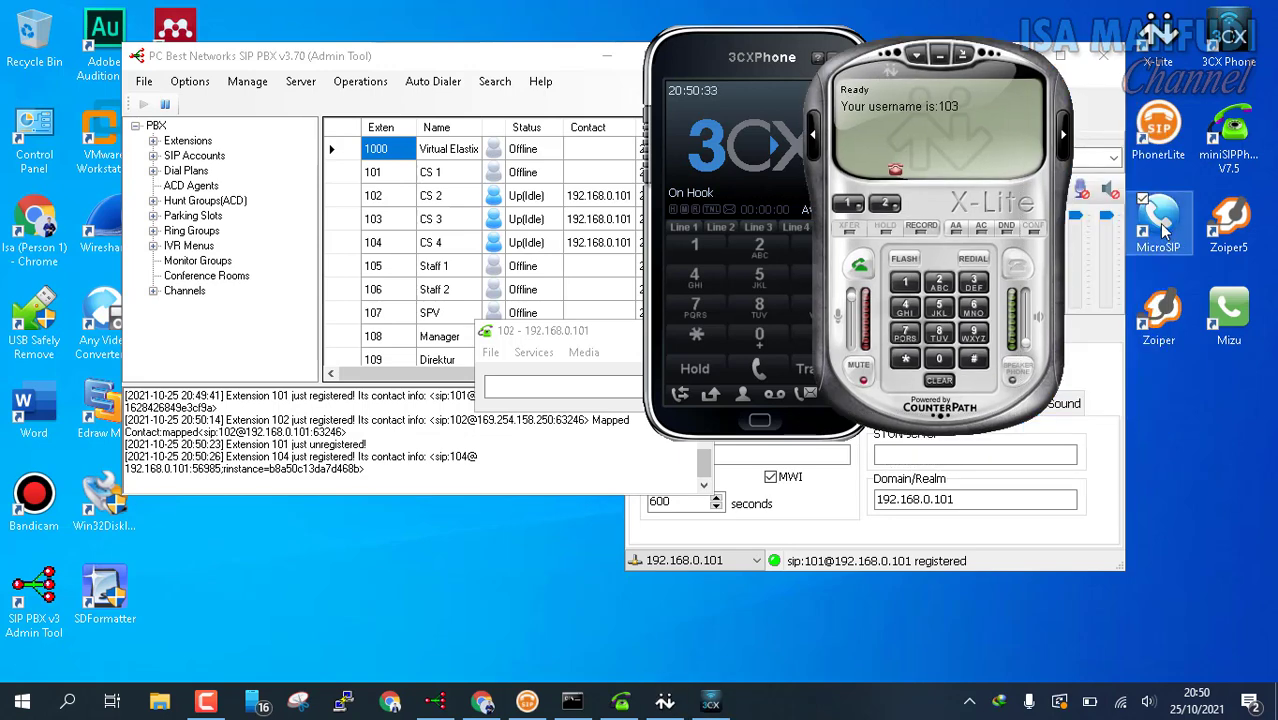
Step: Launch MicroSIP and place its dialer on the left side of the screen
double_click(1160, 230)
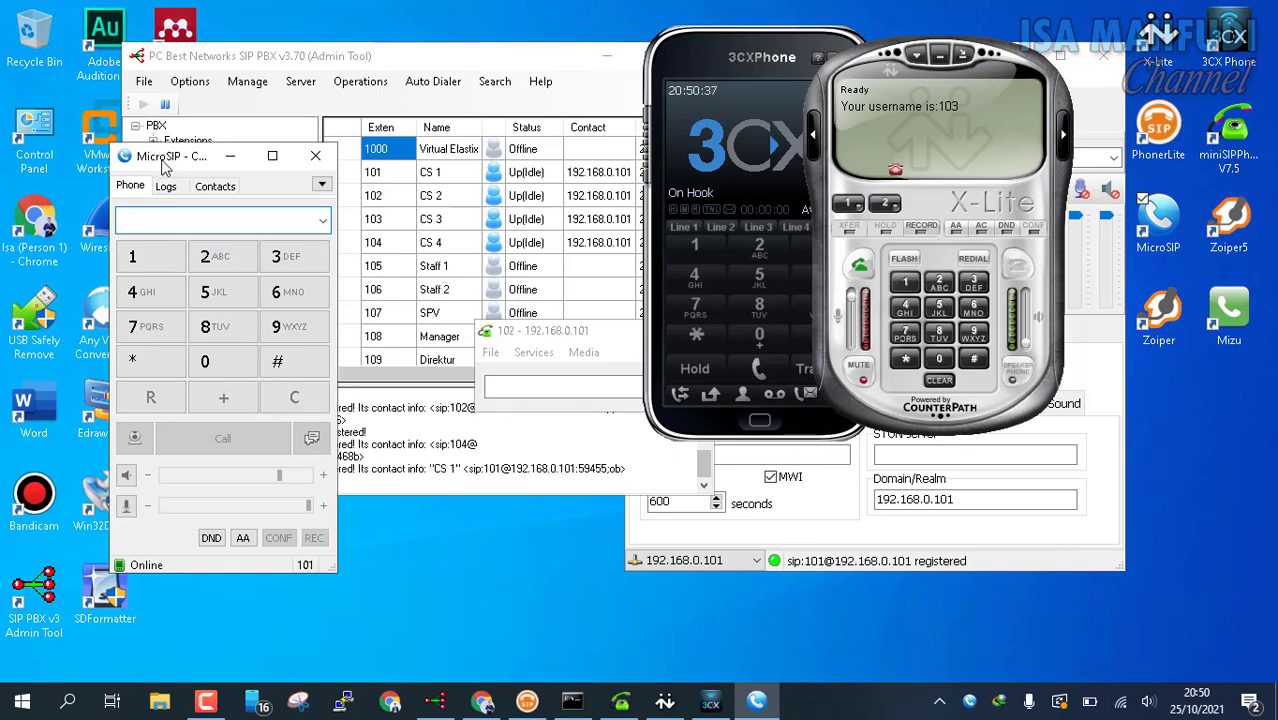
drag(163, 165, 346, 207)
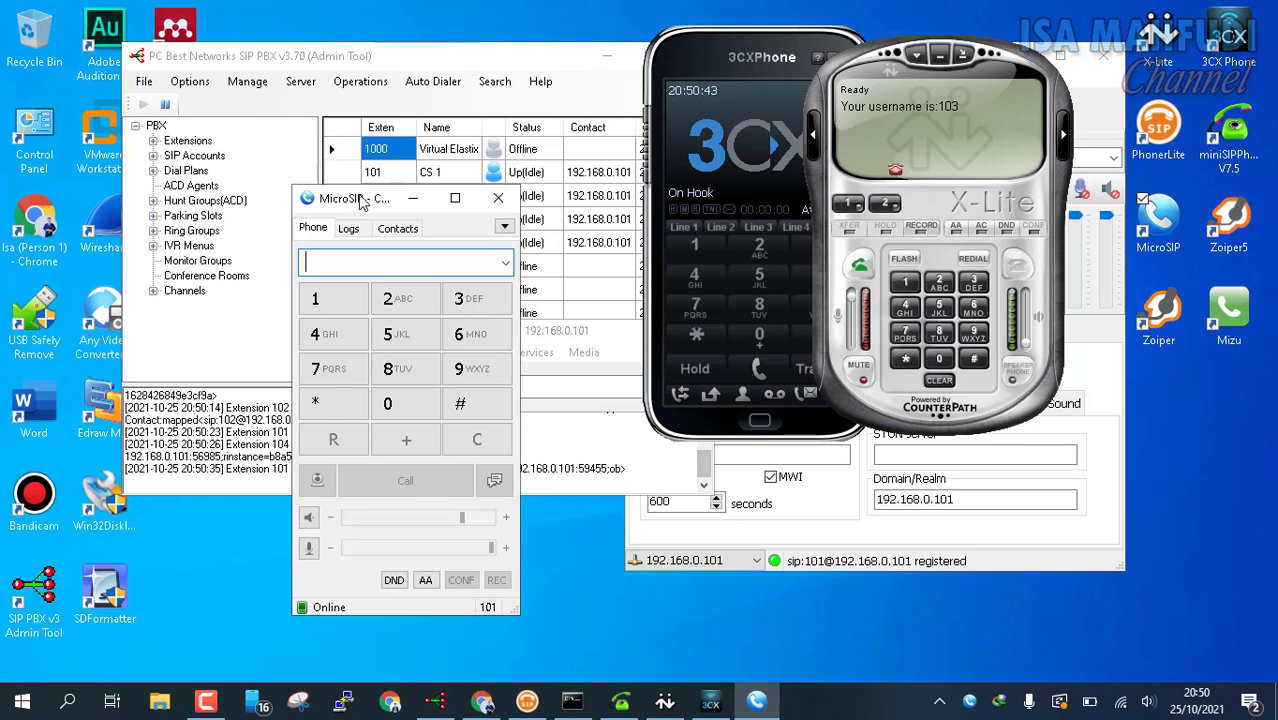
drag(333, 206, 130, 209)
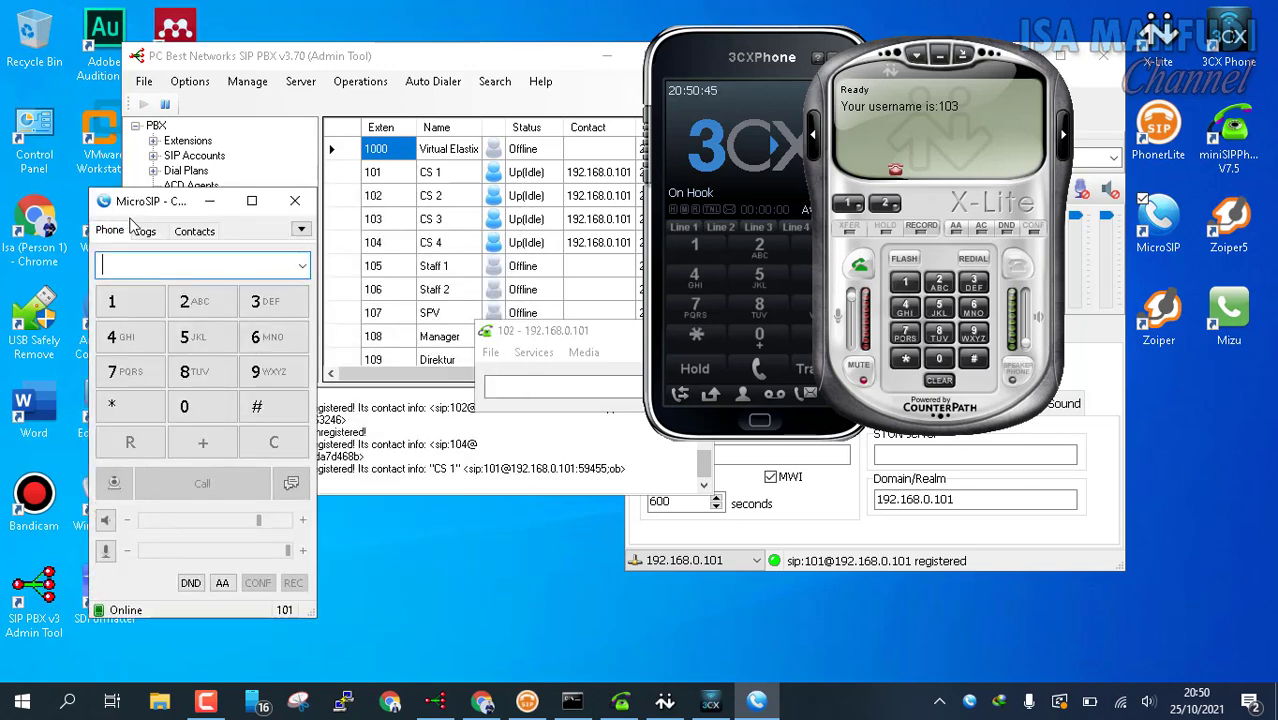
Step: Delete MicroSIP's CS 1 account for extension 101
click(302, 231)
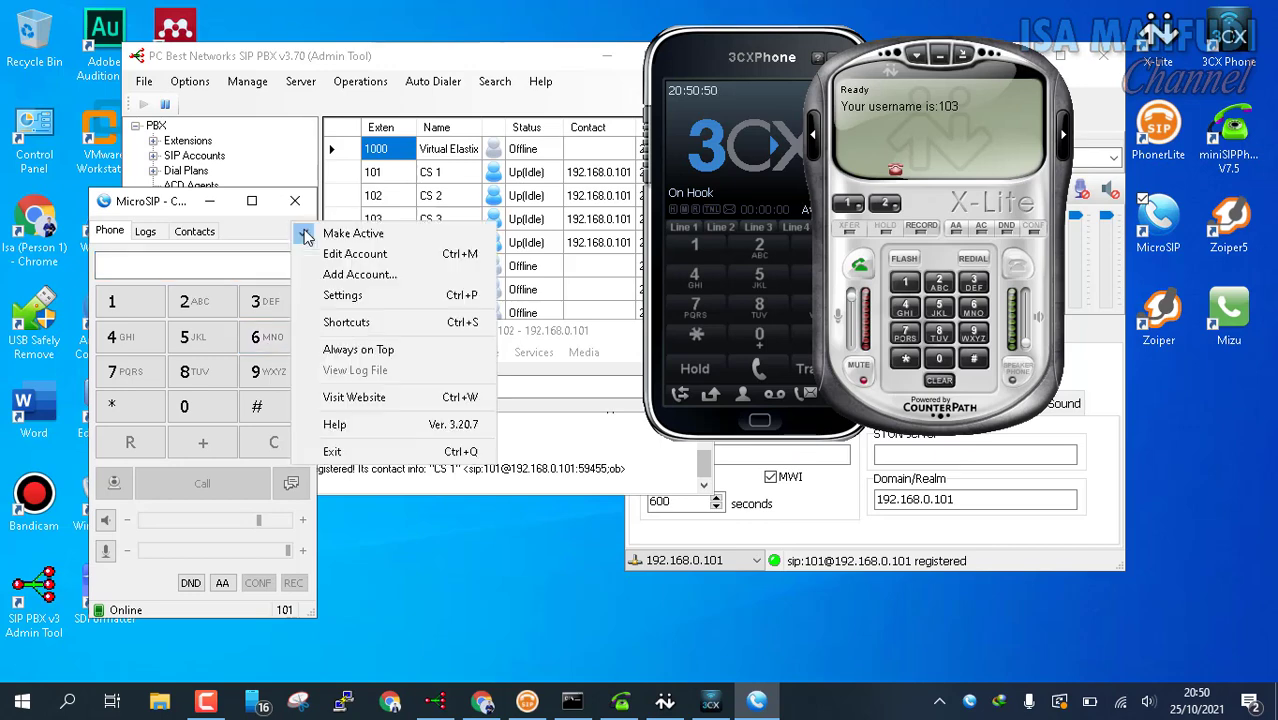
click(338, 254)
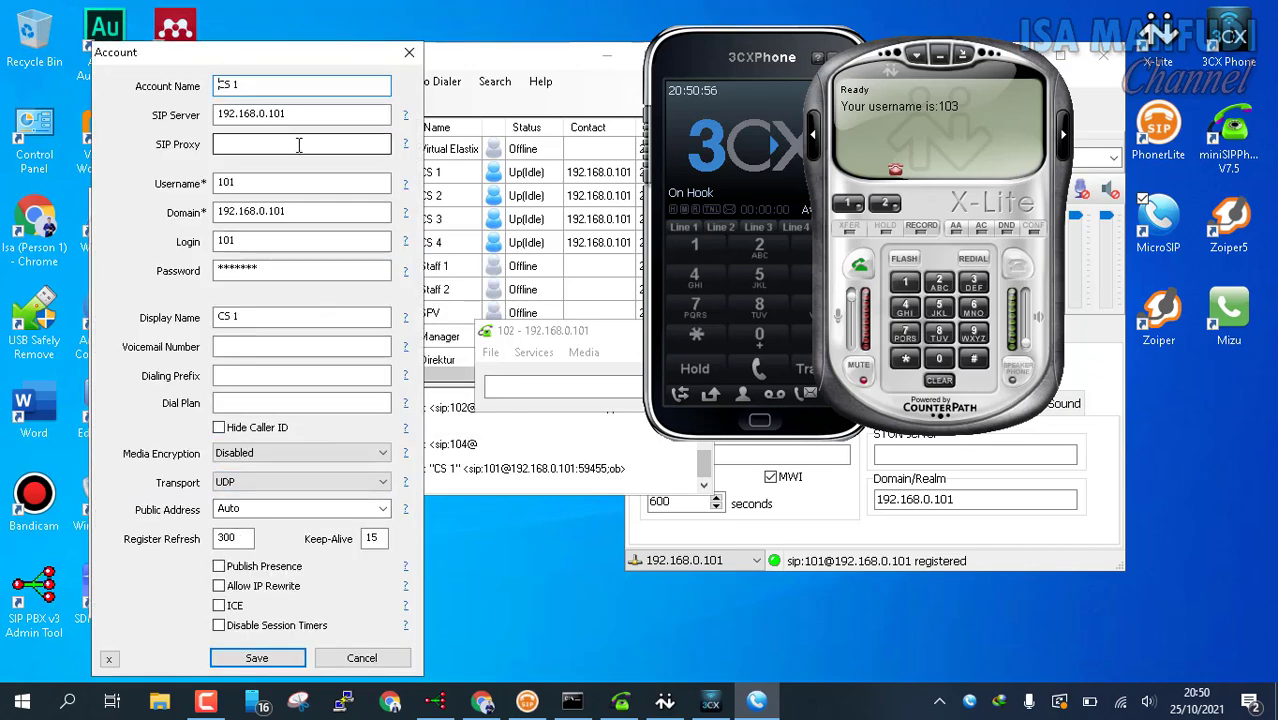
click(111, 661)
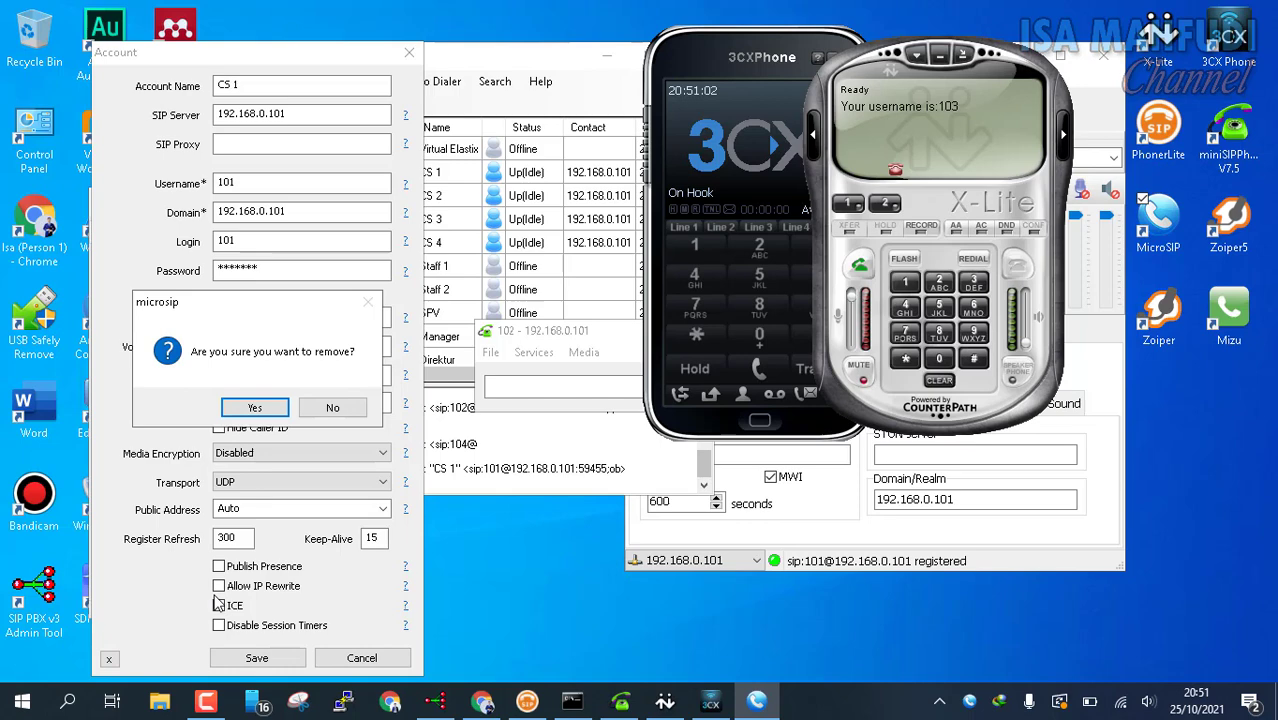
click(268, 405)
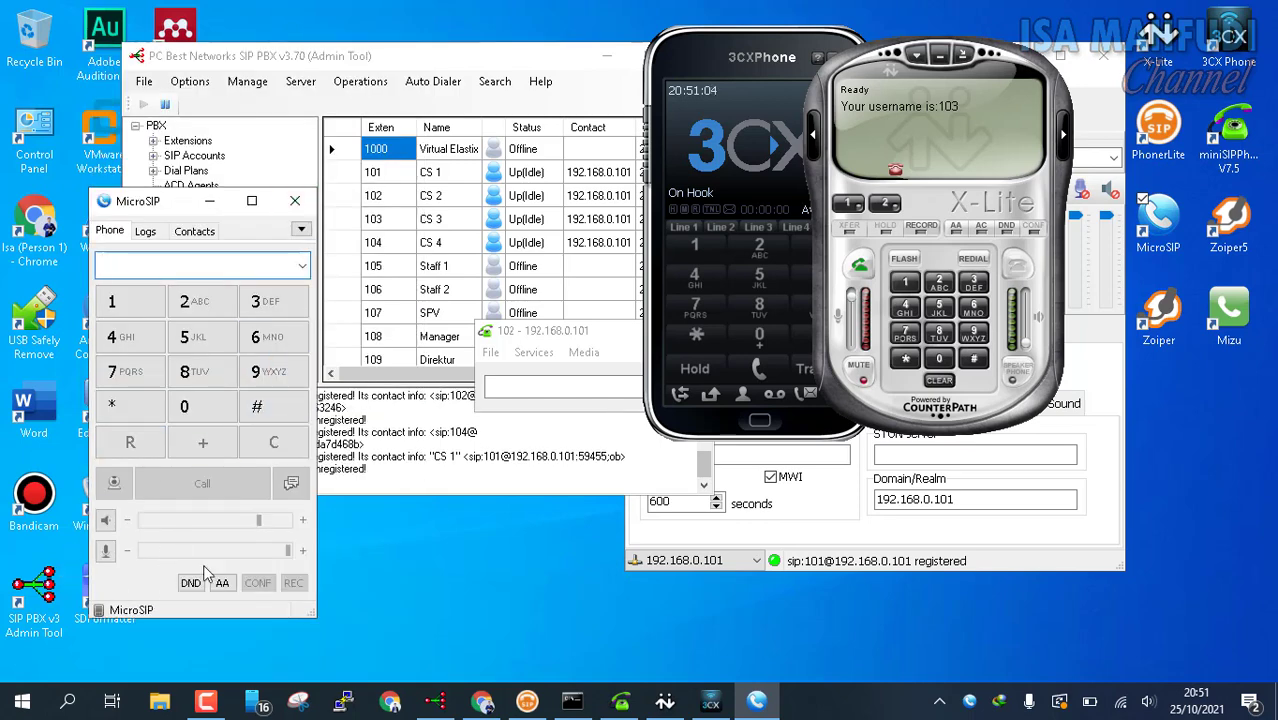
click(302, 231)
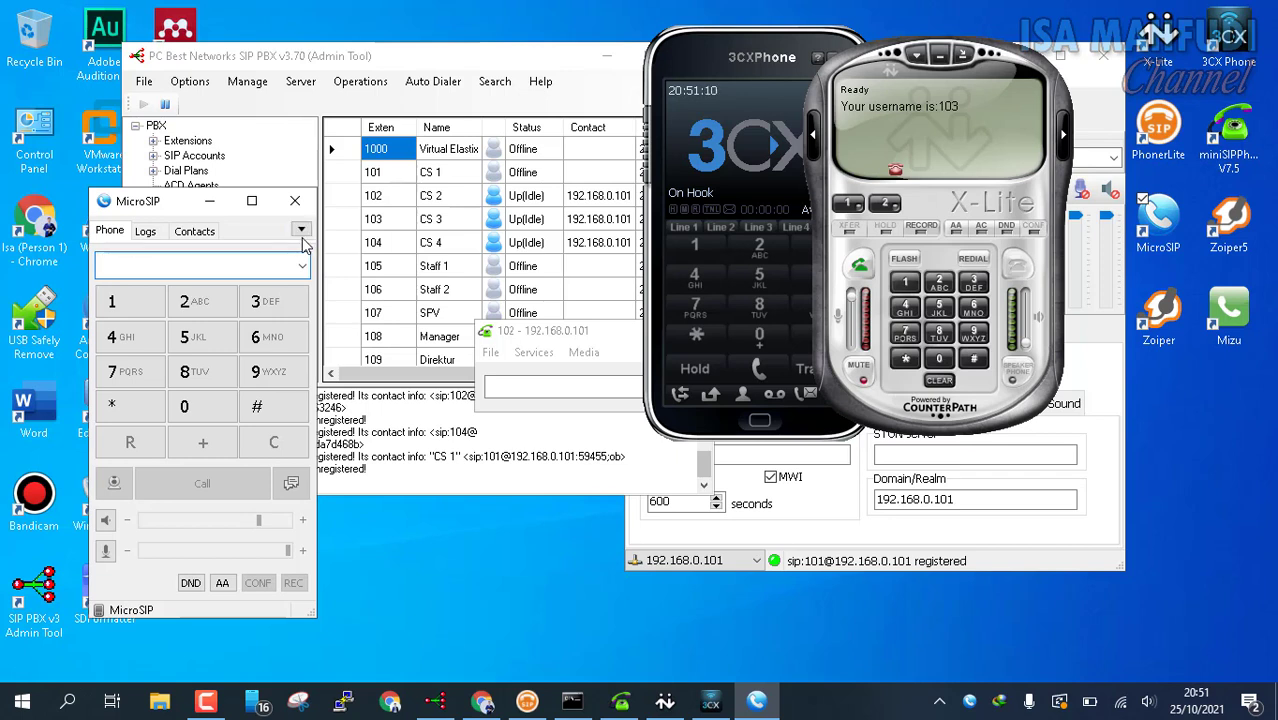
click(301, 231)
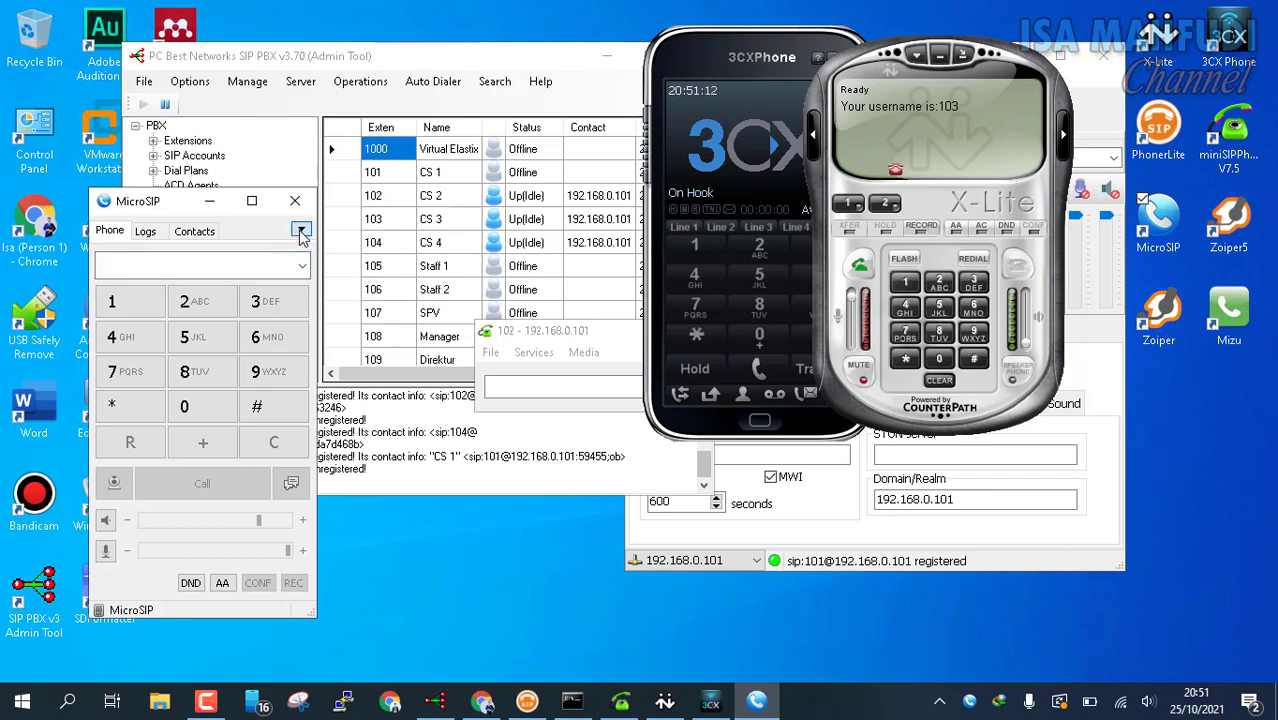
Step: Start a new MicroSIP account named STAFF 1 with SIP server 192.168.0.101
click(350, 240)
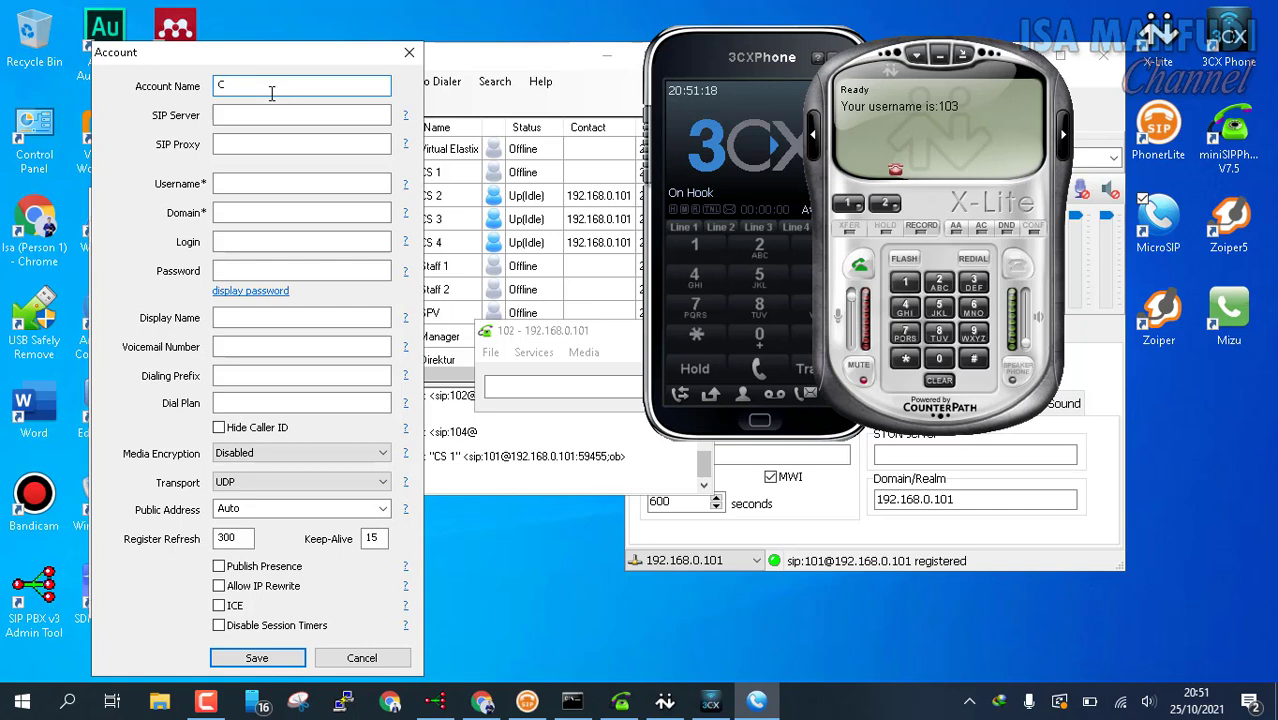
text(STAFF 1)
drag(252, 60, 795, 78)
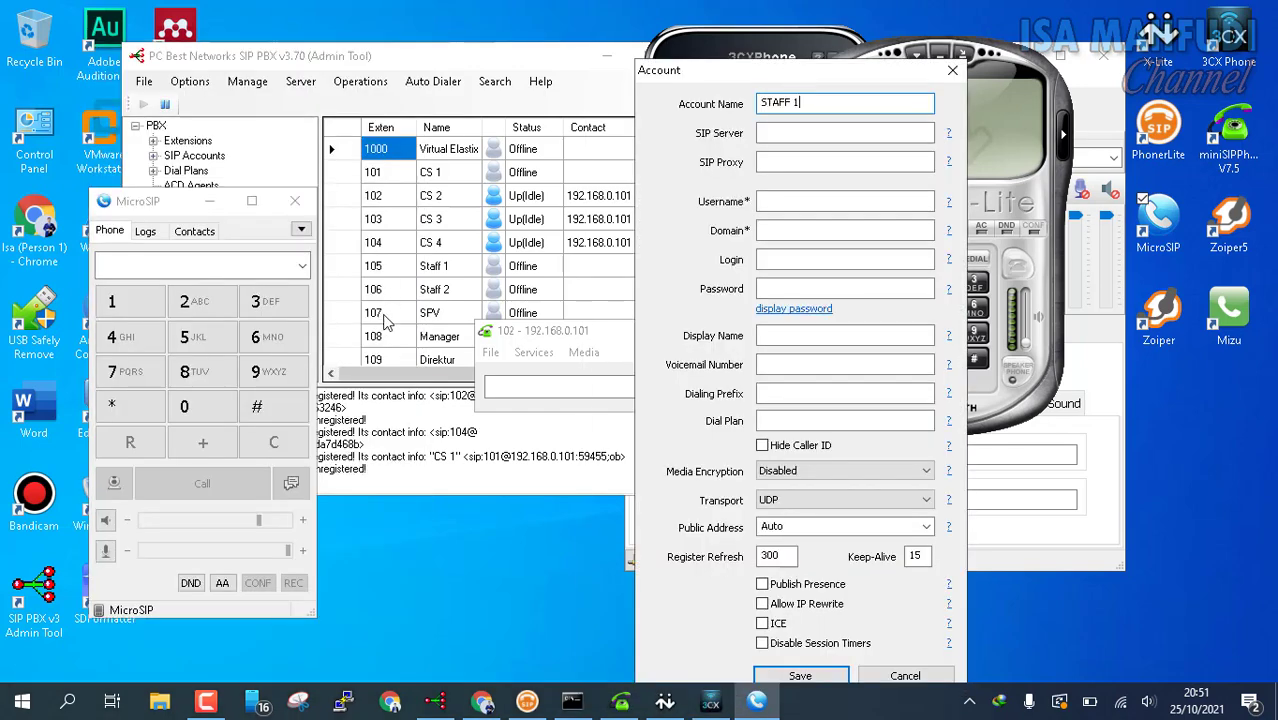
click(789, 132)
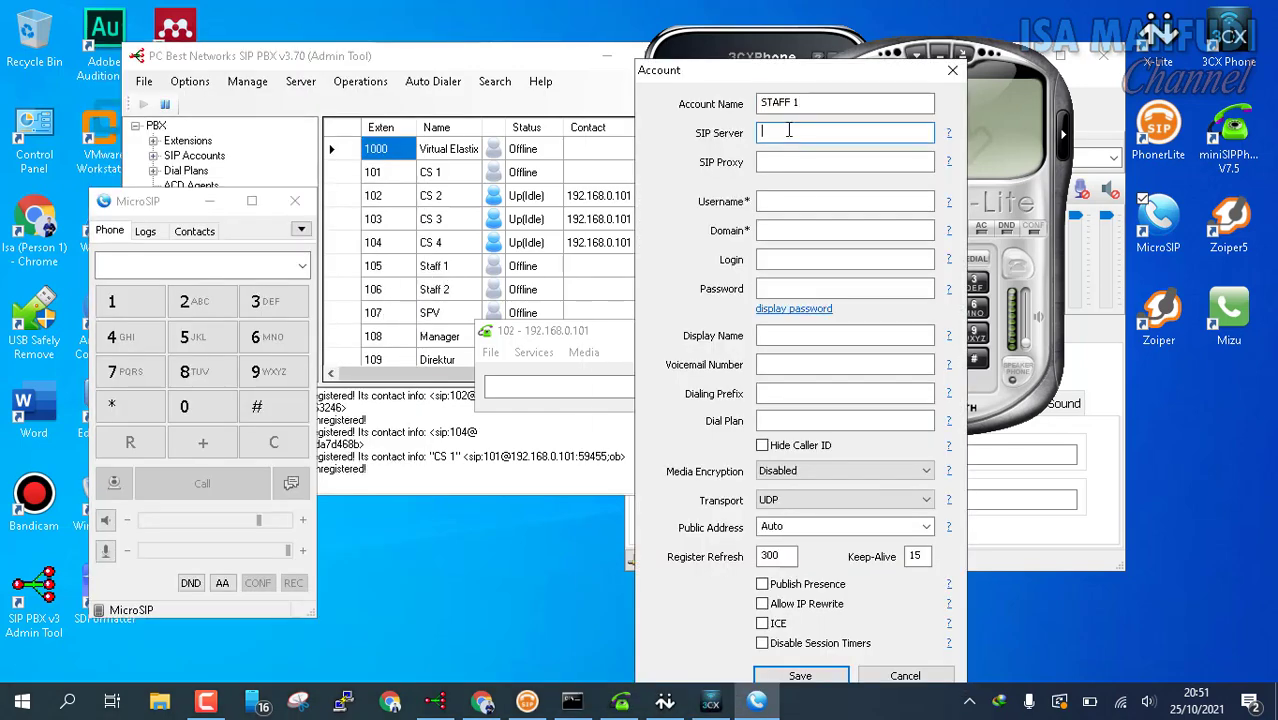
text(192.168.0.101)
key(Tab)
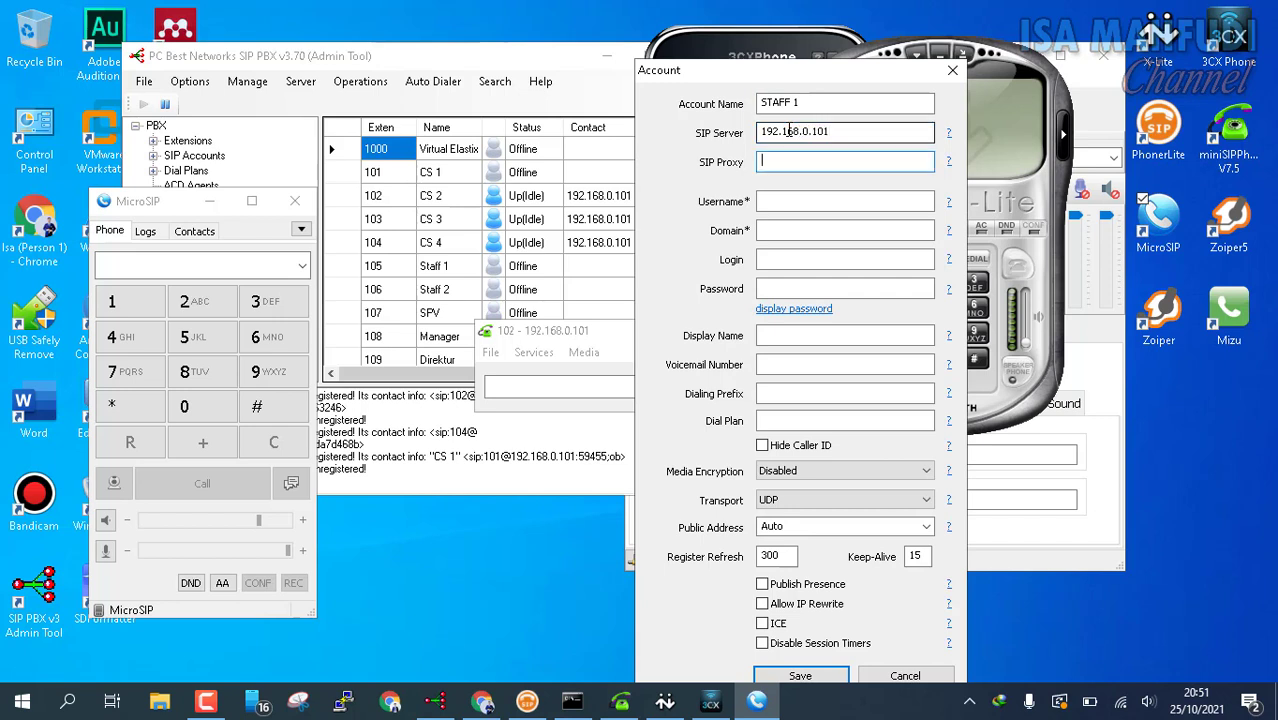
key(Tab)
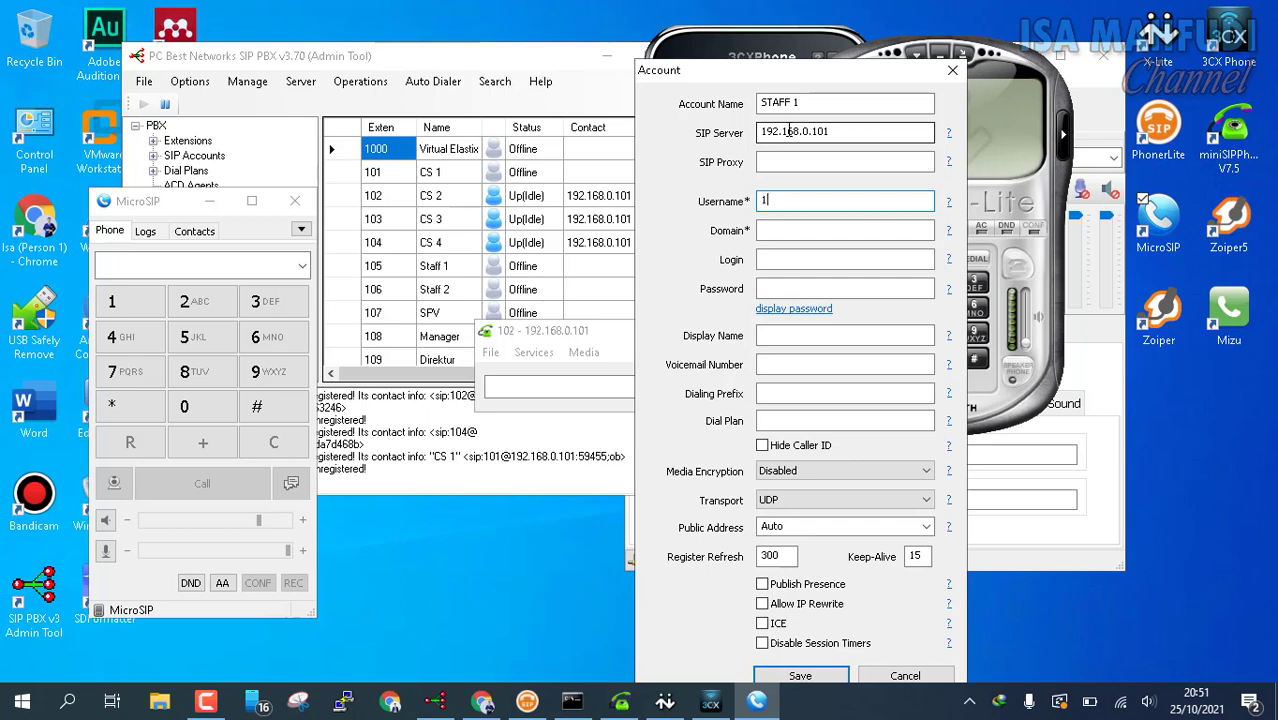
key(Tab)
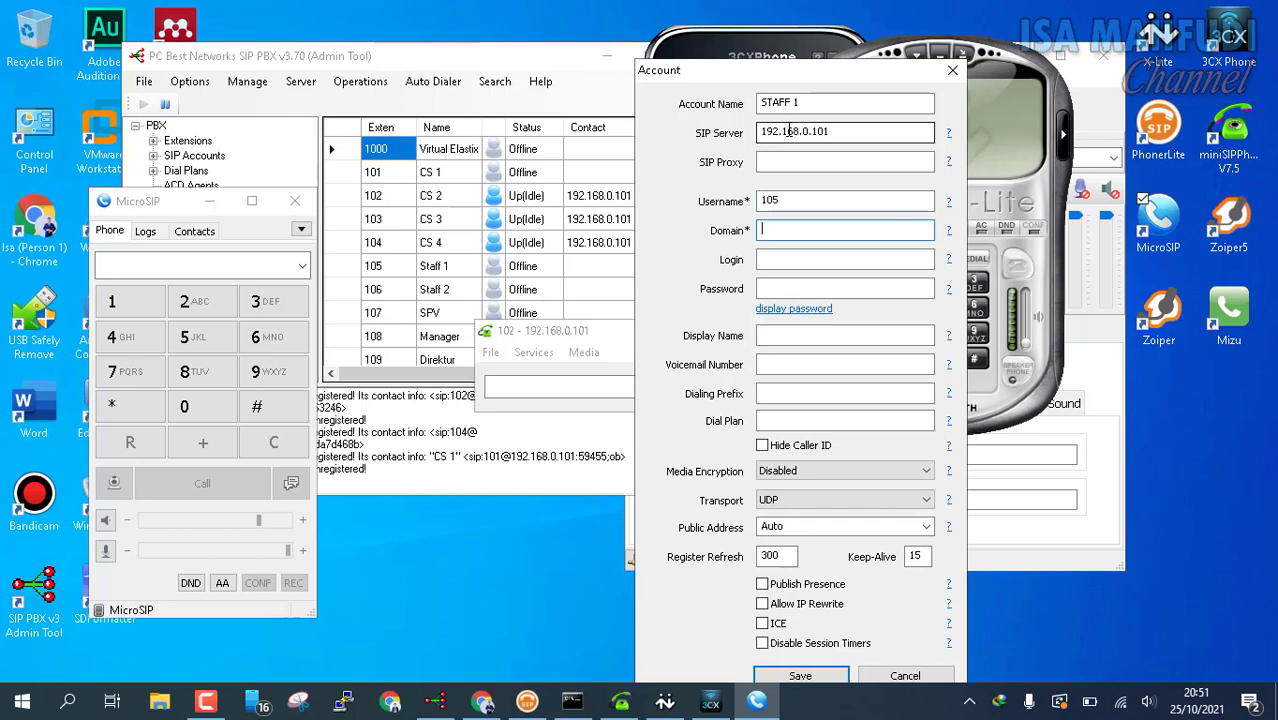
Step: Copy the server address into Domain, enter the login and password, and save the account
double_click(870, 131)
key(ctrl+c)
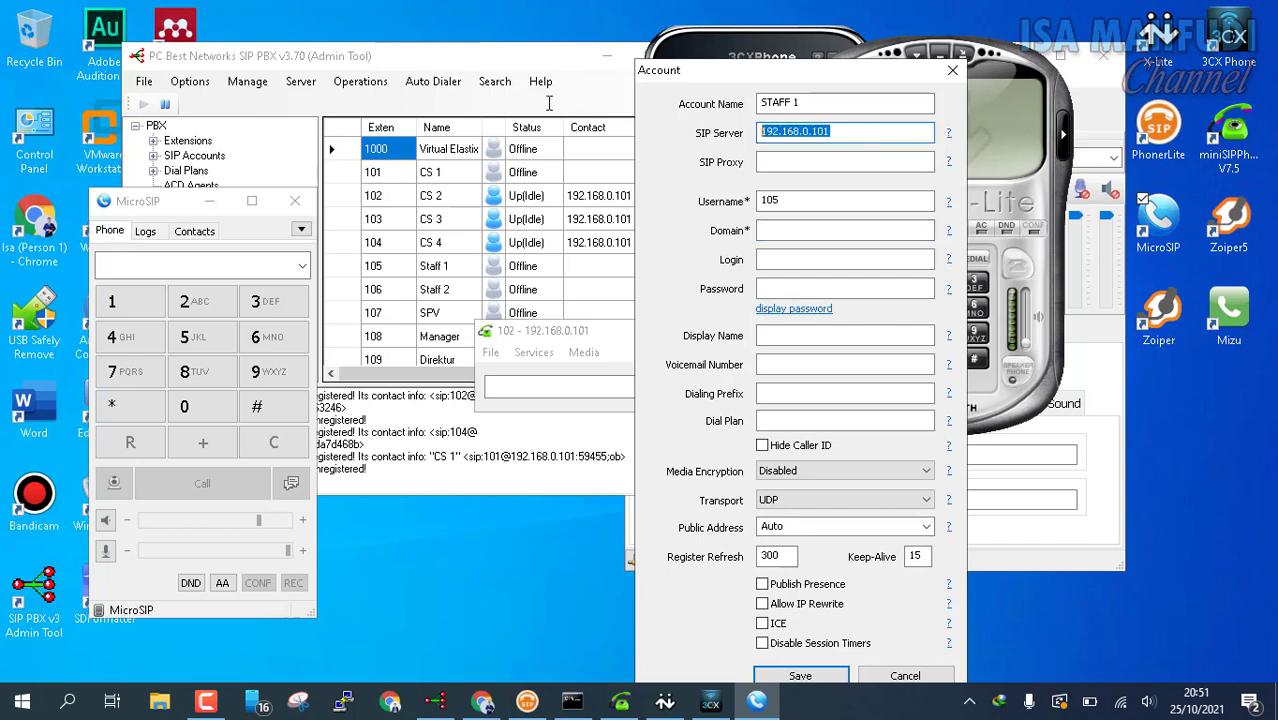
click(817, 236)
key(ctrl+v)
click(831, 260)
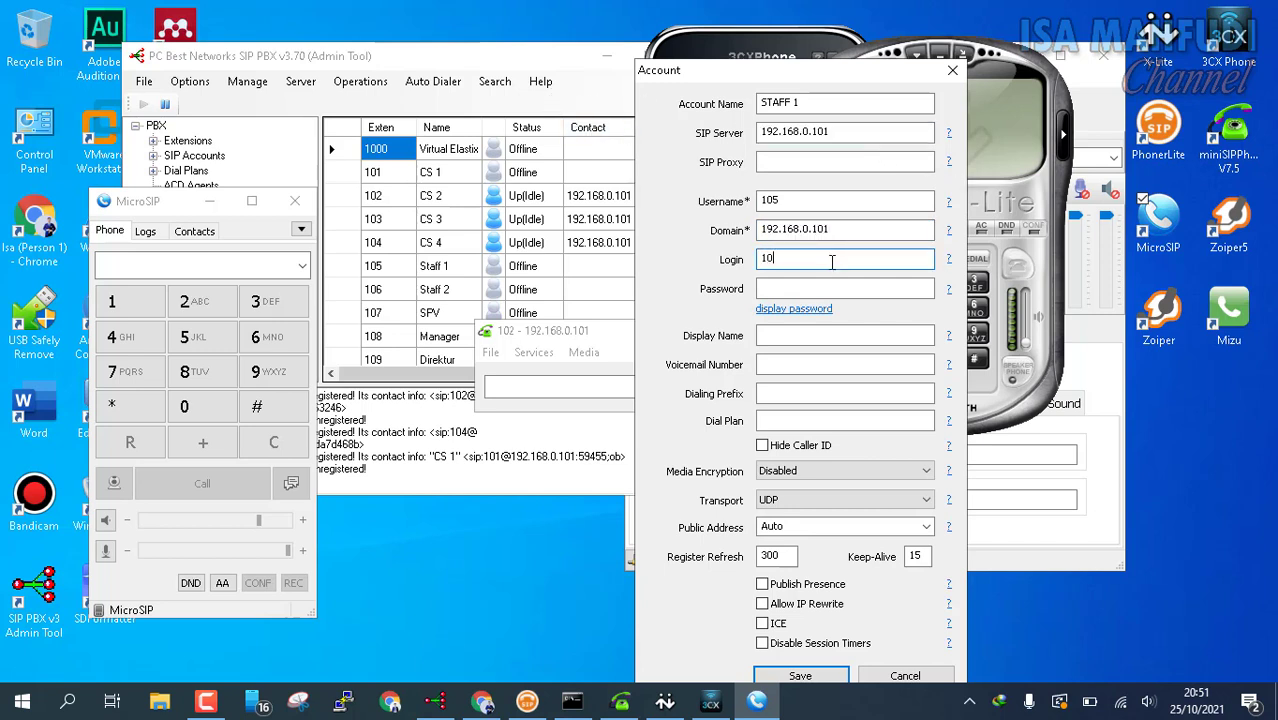
click(764, 290)
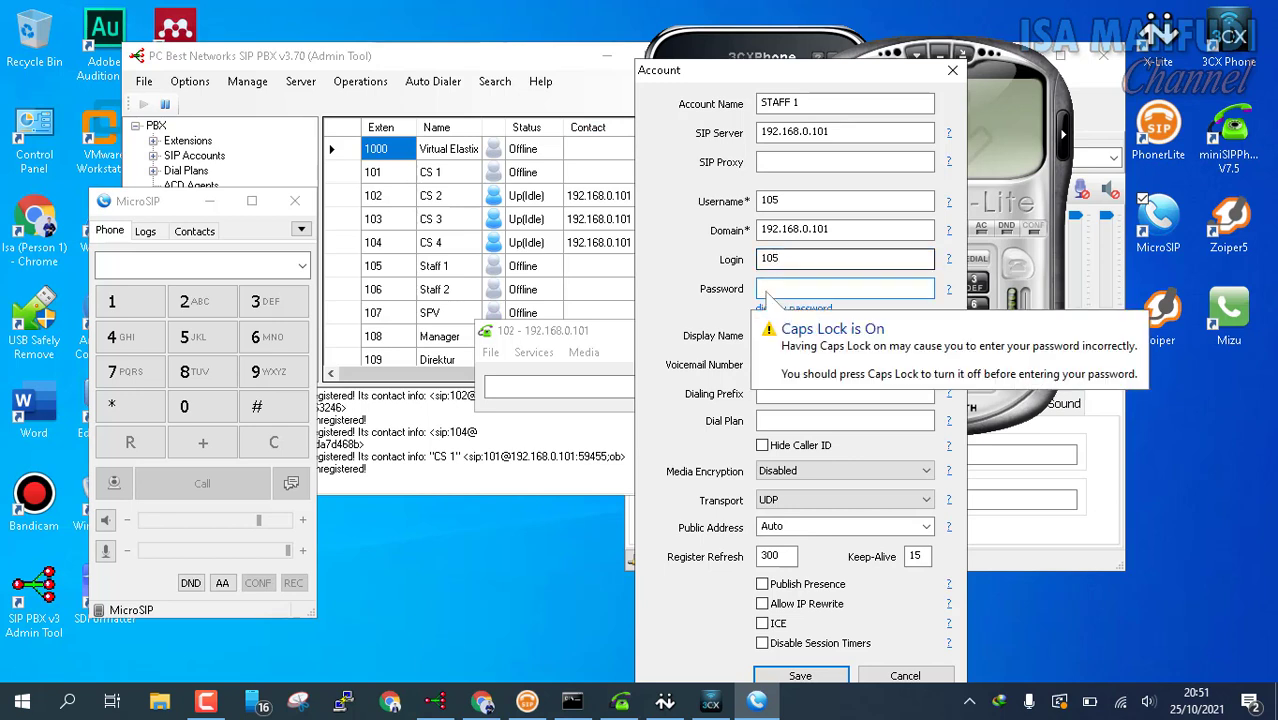
key(Caps_Lock)
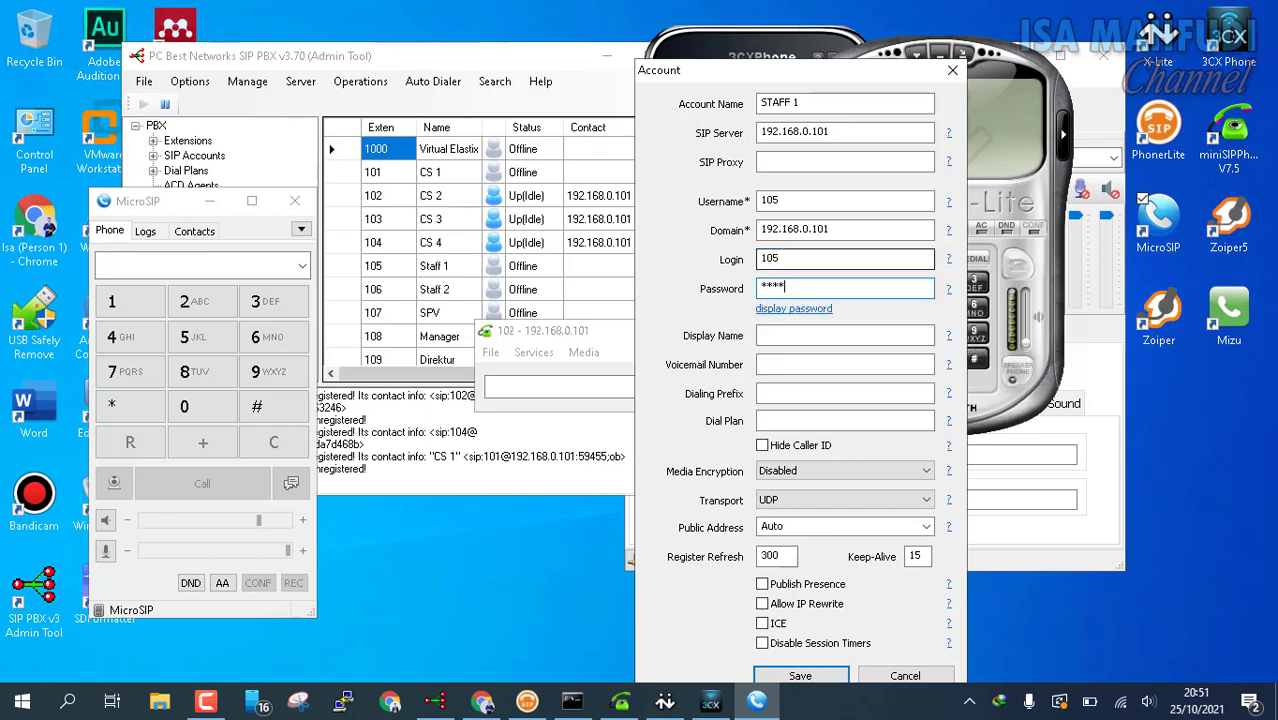
text(105)
click(848, 334)
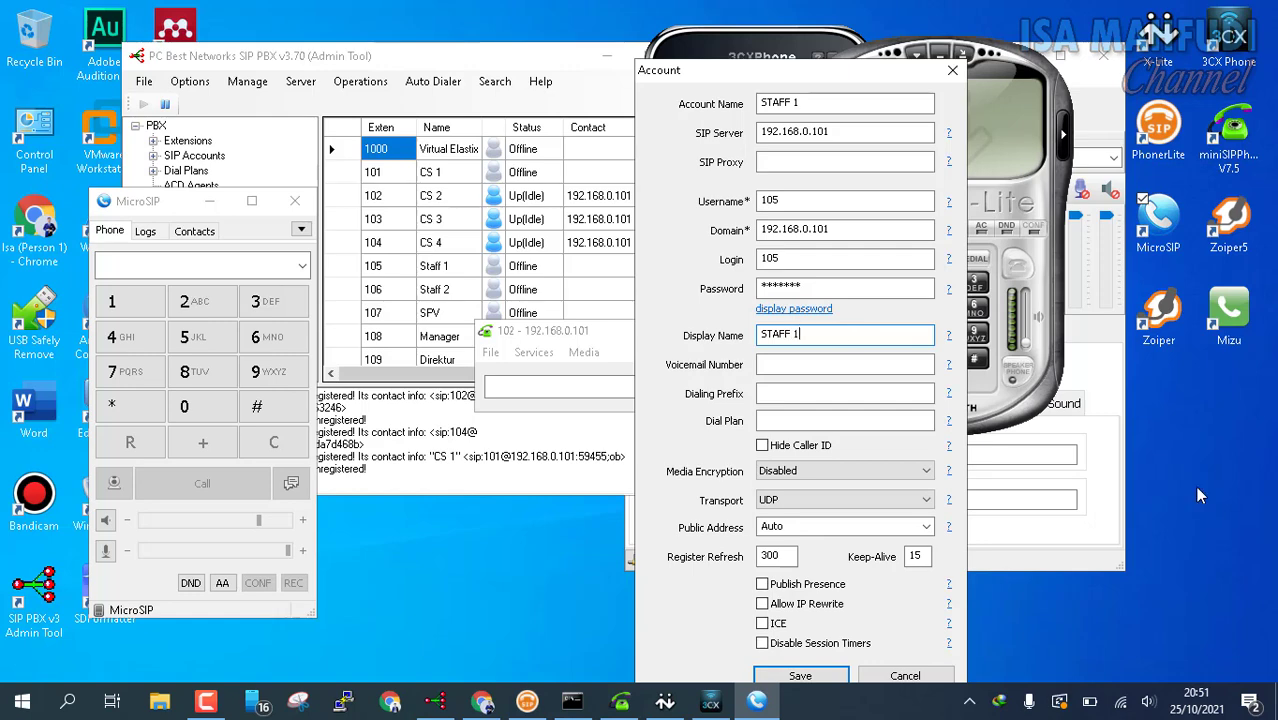
drag(686, 49, 686, 15)
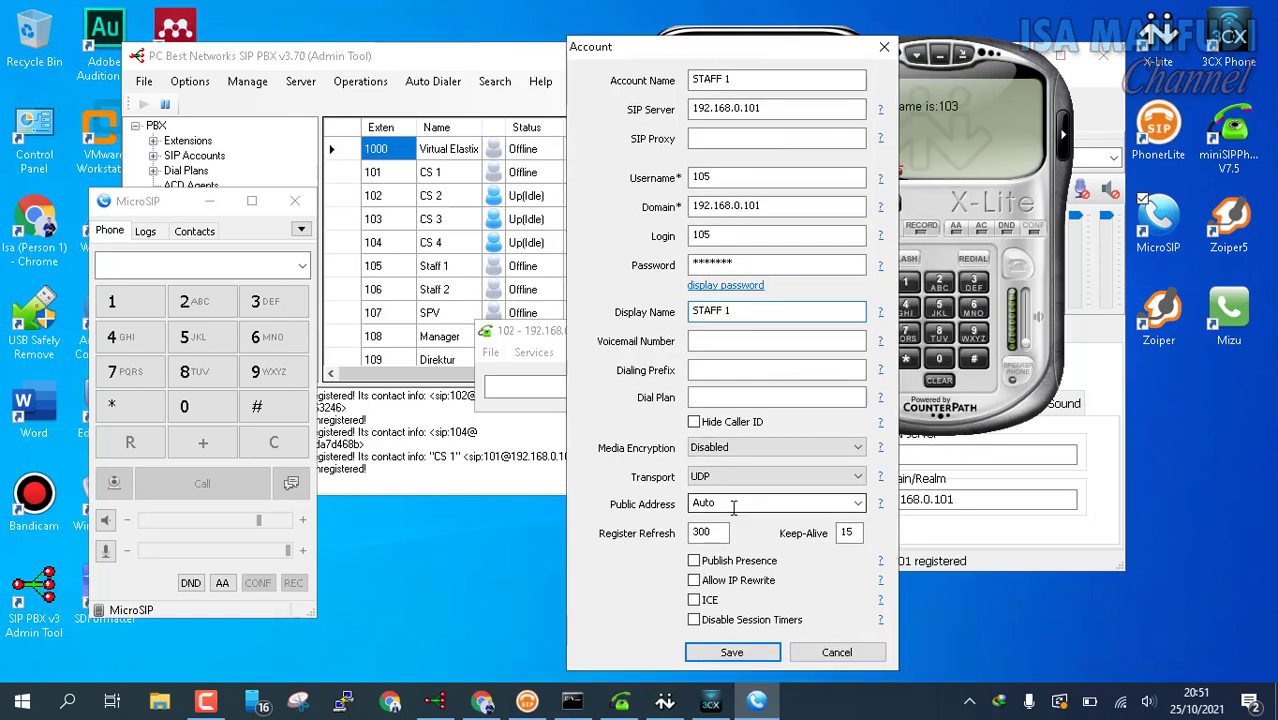
click(724, 651)
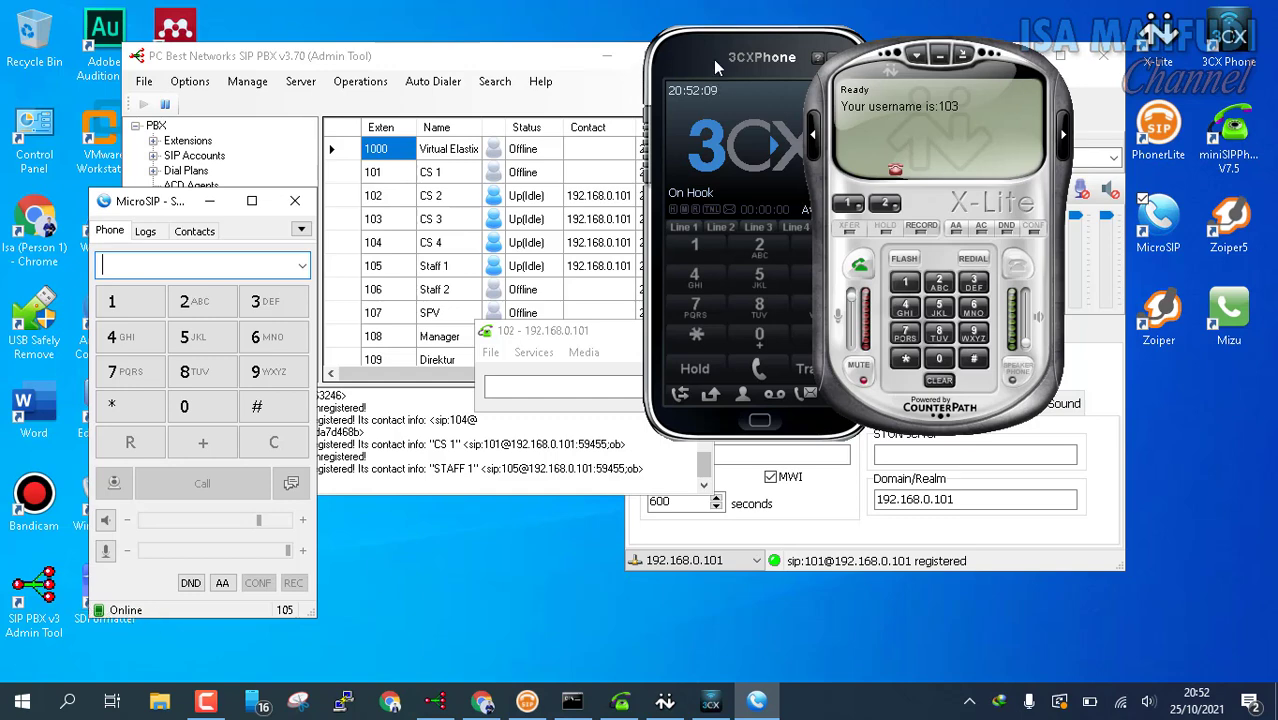
Step: Launch Zoiper5 and continue as a free user
drag(713, 59, 698, 62)
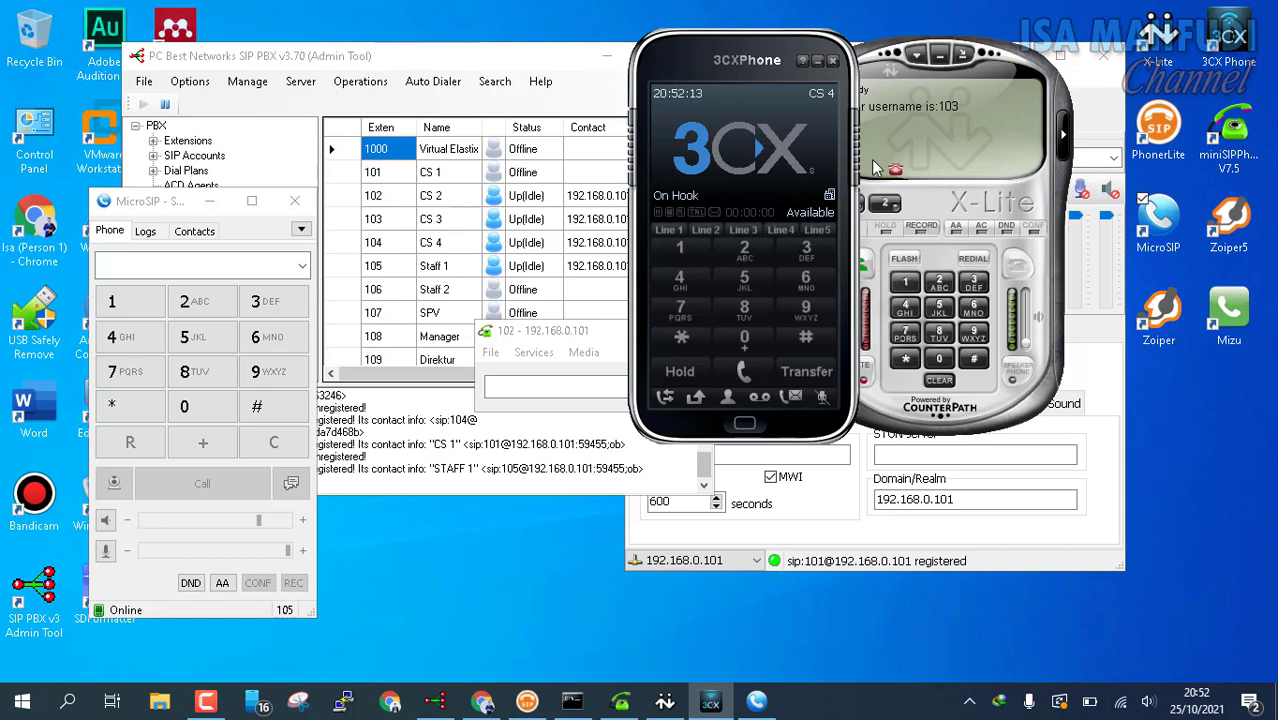
click(1229, 240)
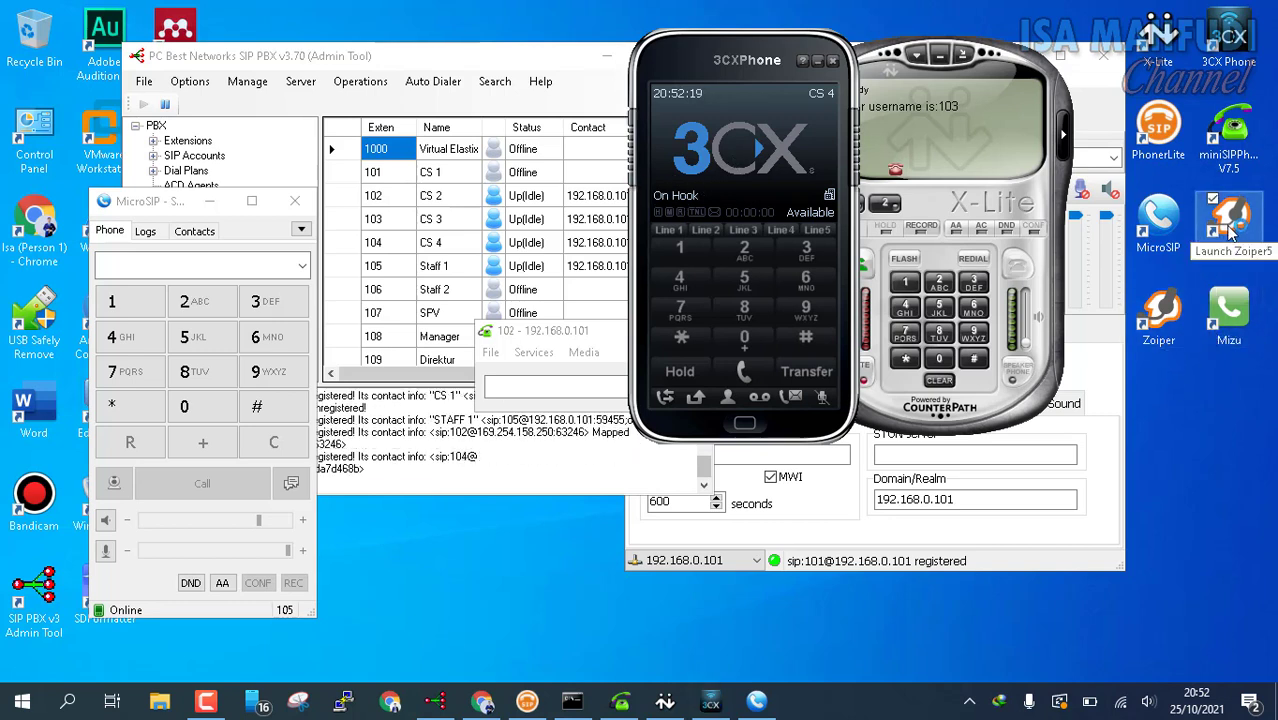
double_click(1230, 236)
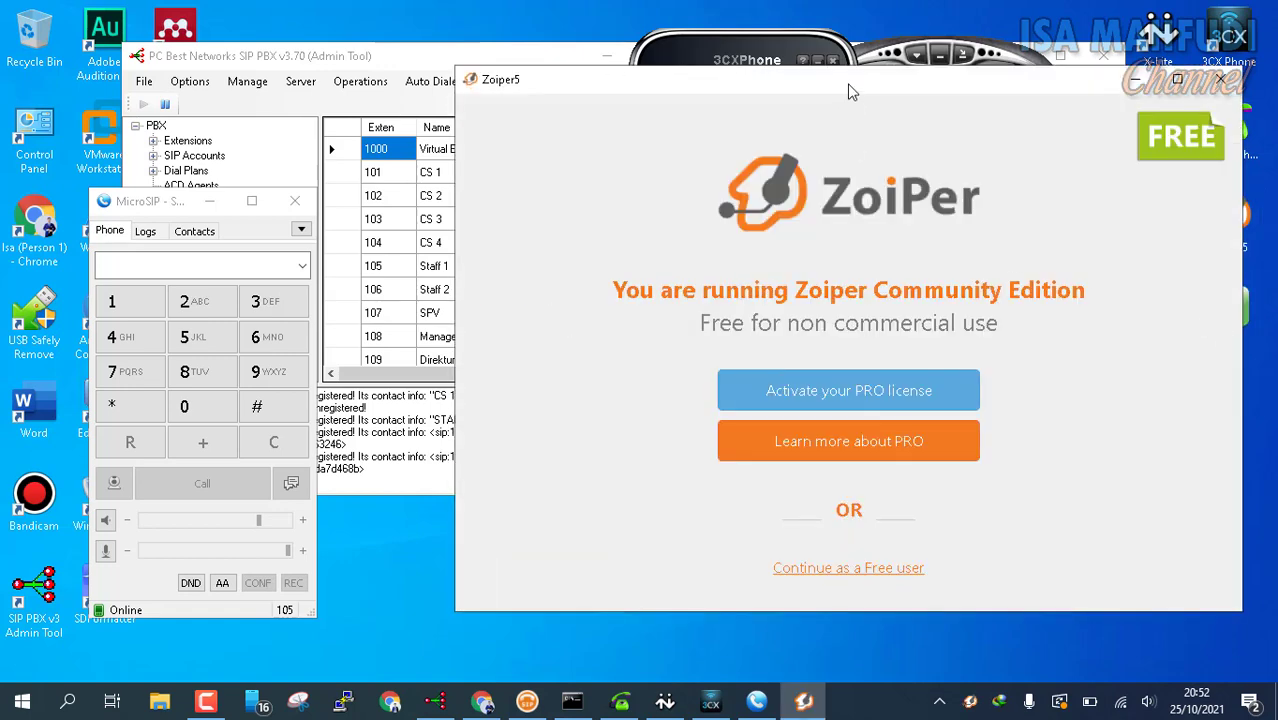
drag(848, 92, 566, 64)
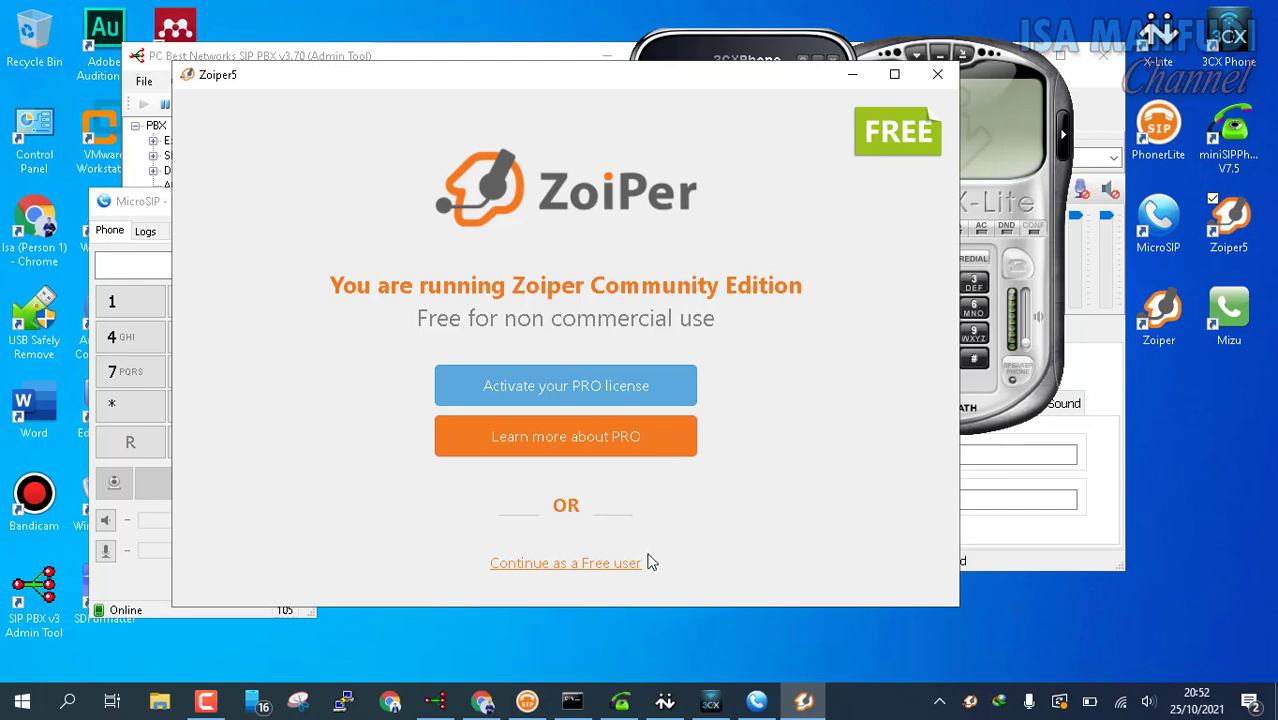
click(594, 568)
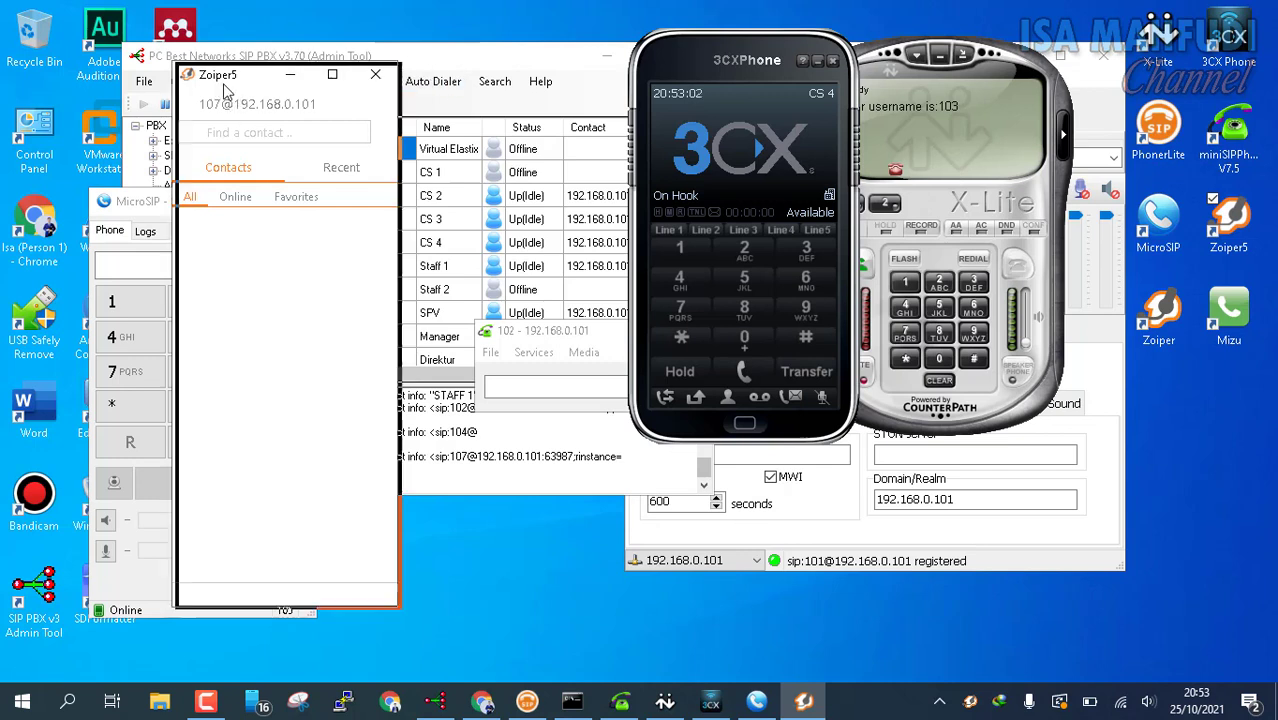
Step: In Zoiper5's account settings, select the 107 account and request its deletion
drag(216, 86, 229, 87)
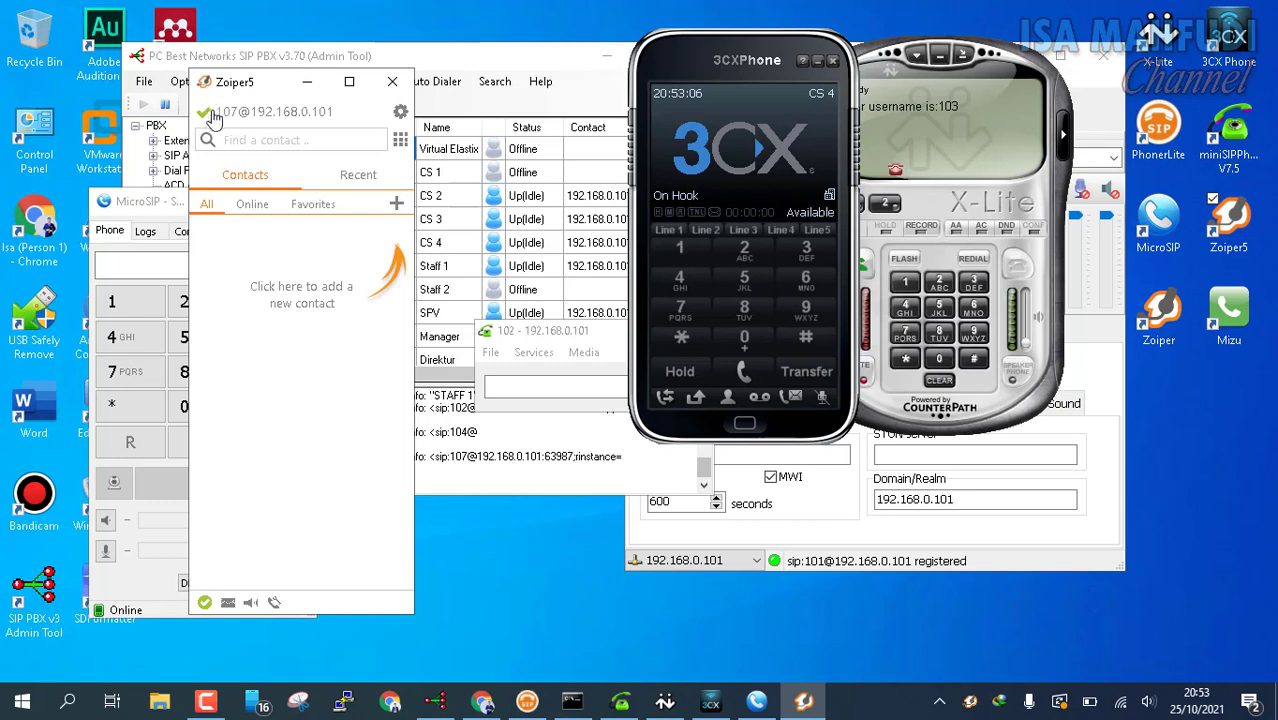
click(401, 114)
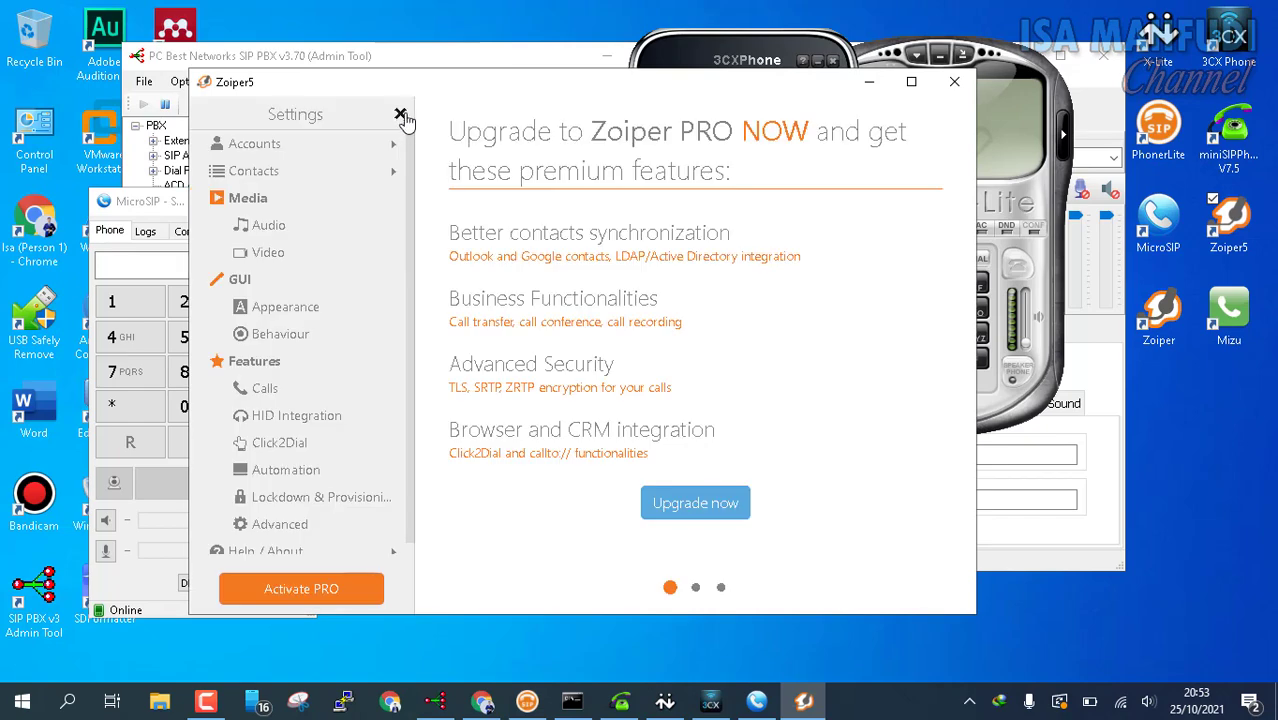
click(270, 145)
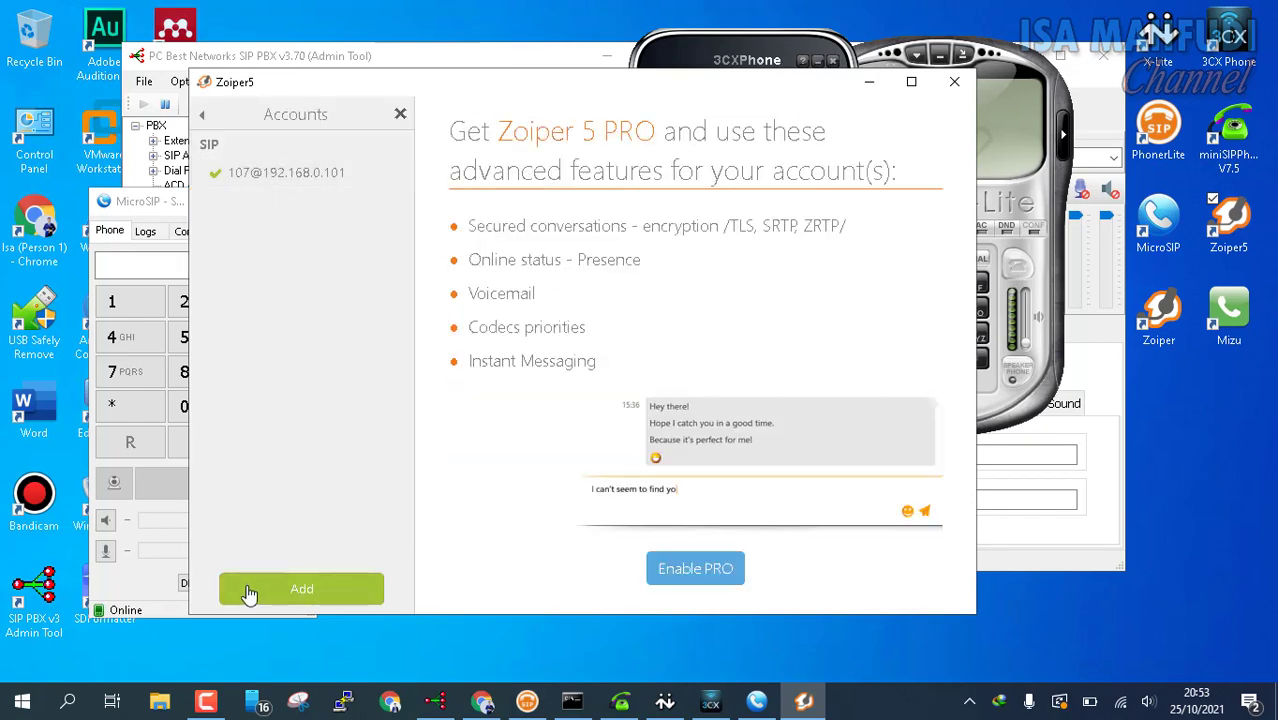
click(287, 186)
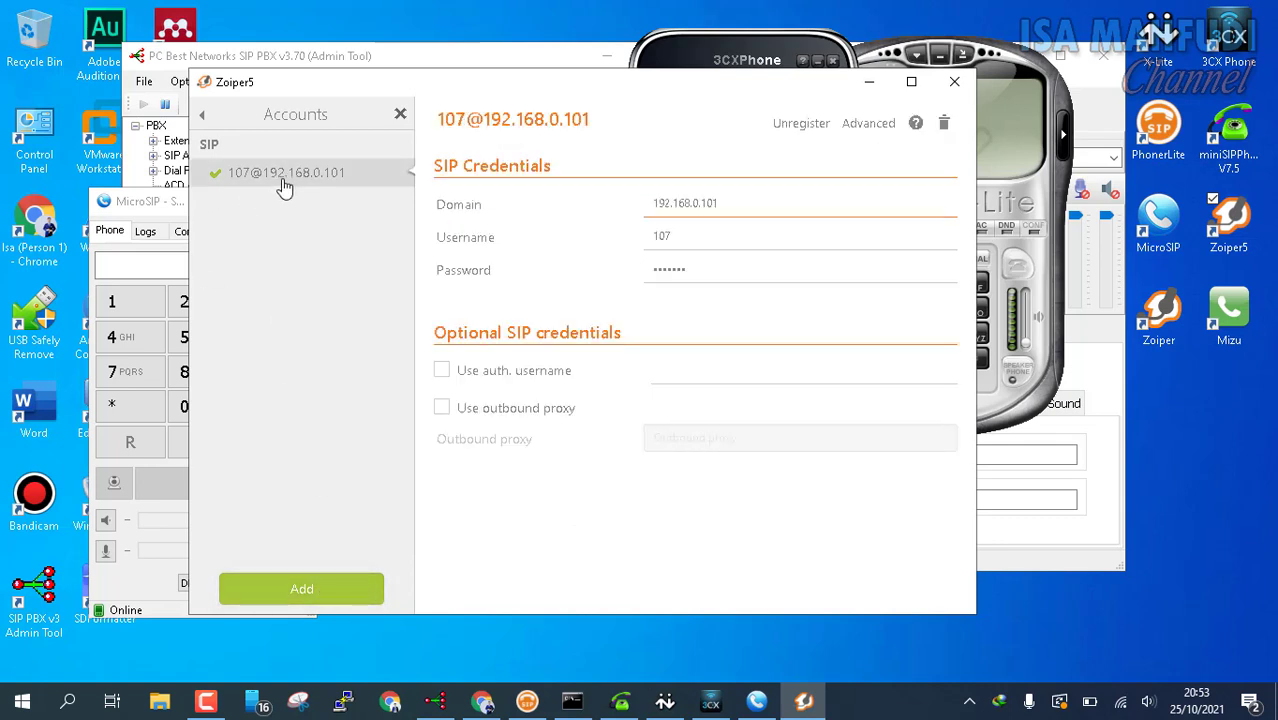
click(945, 124)
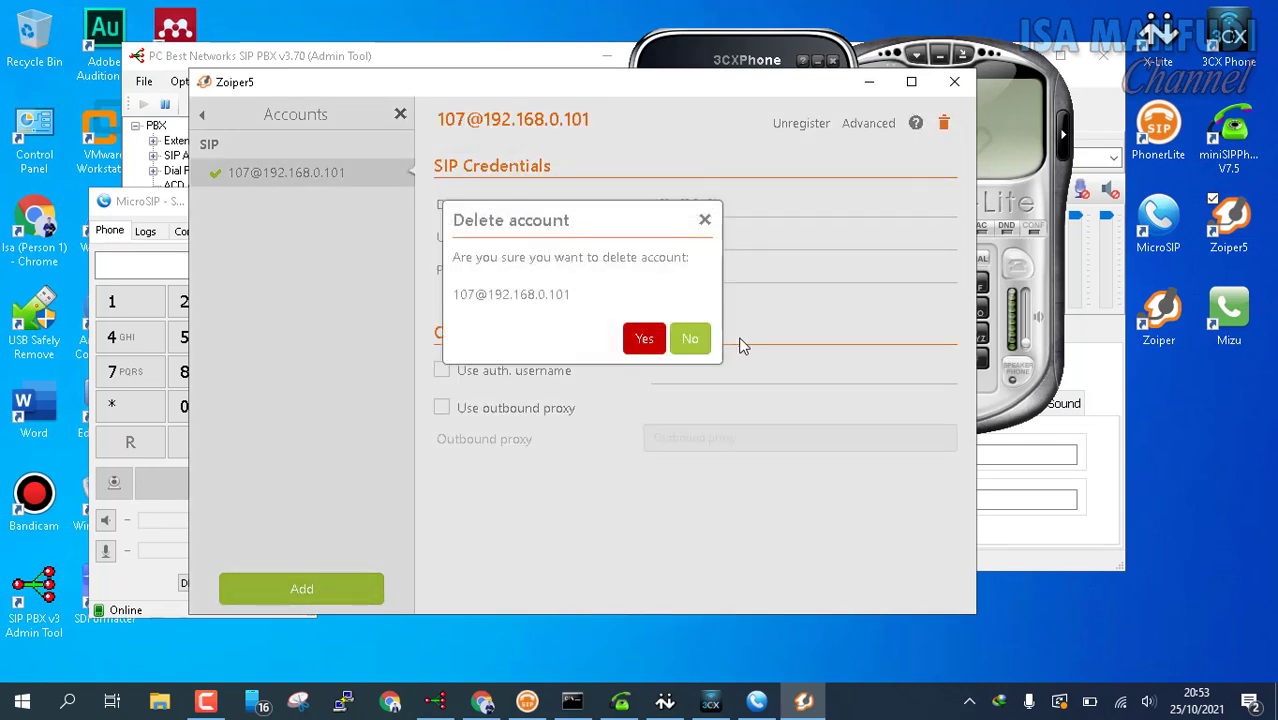
Step: Confirm deleting the 107 account, then log in with username 106 and its password
click(643, 340)
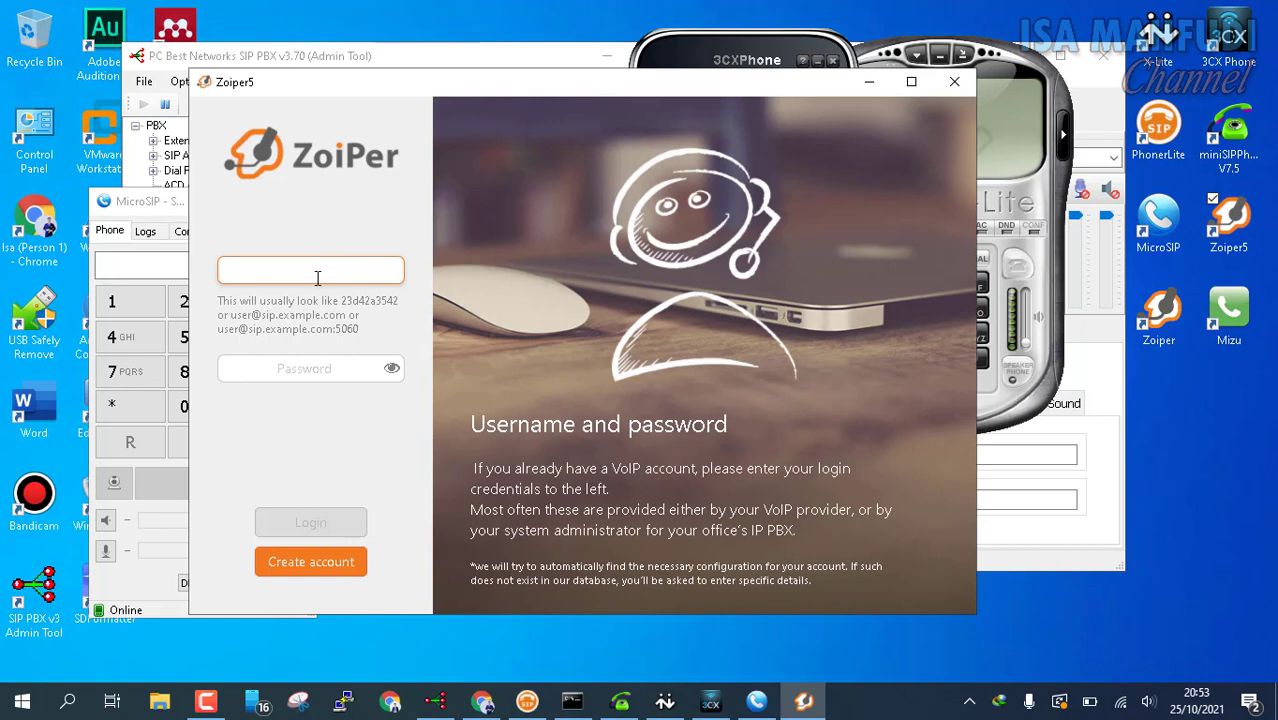
text(106)
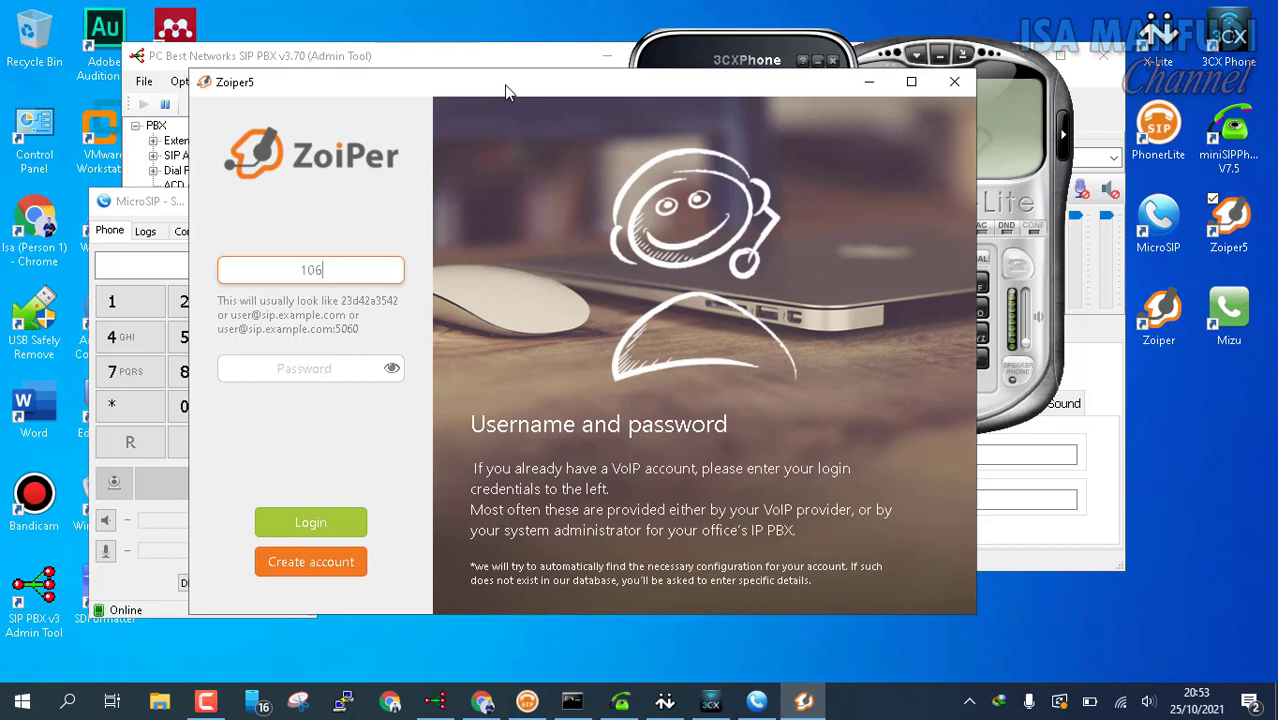
drag(507, 92, 802, 88)
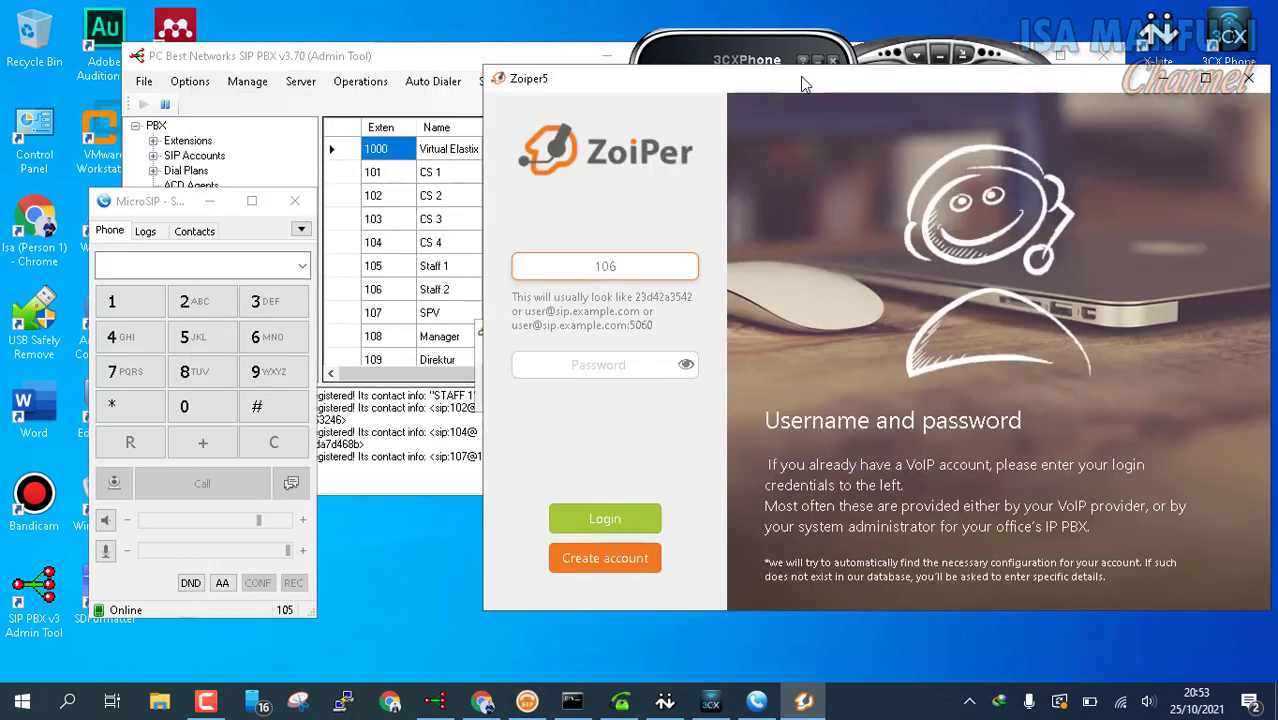
click(601, 374)
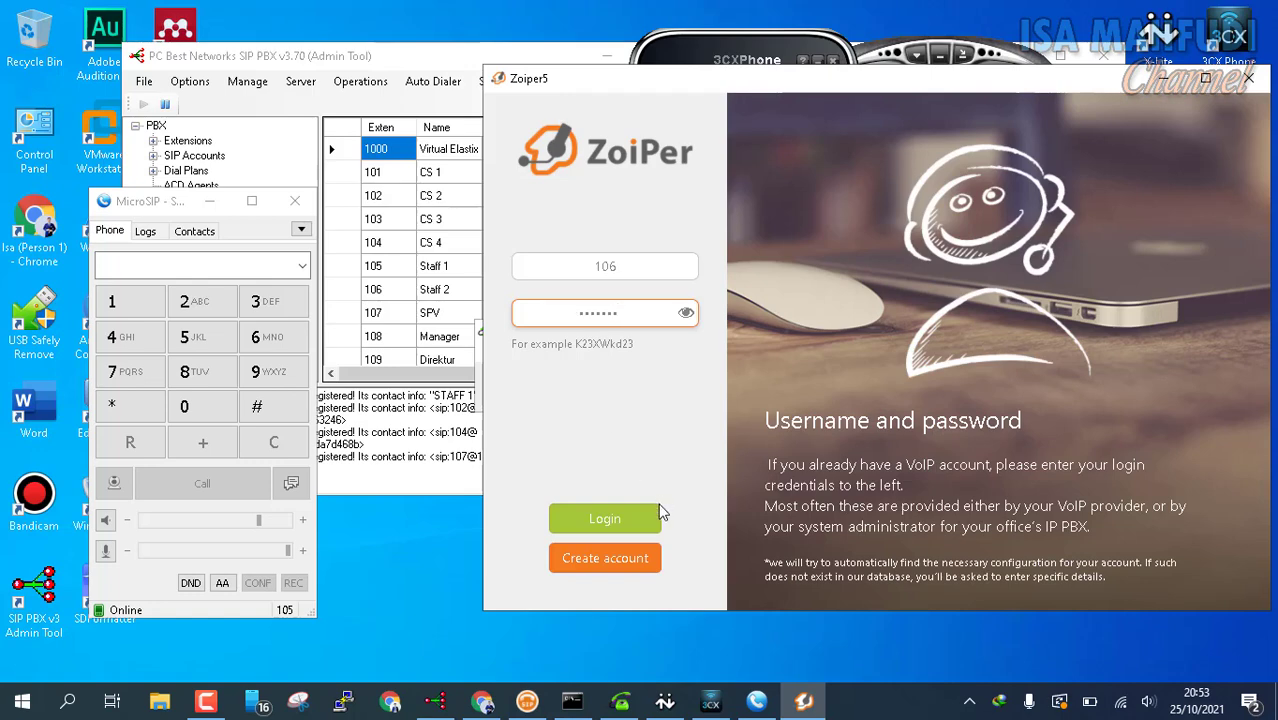
click(622, 522)
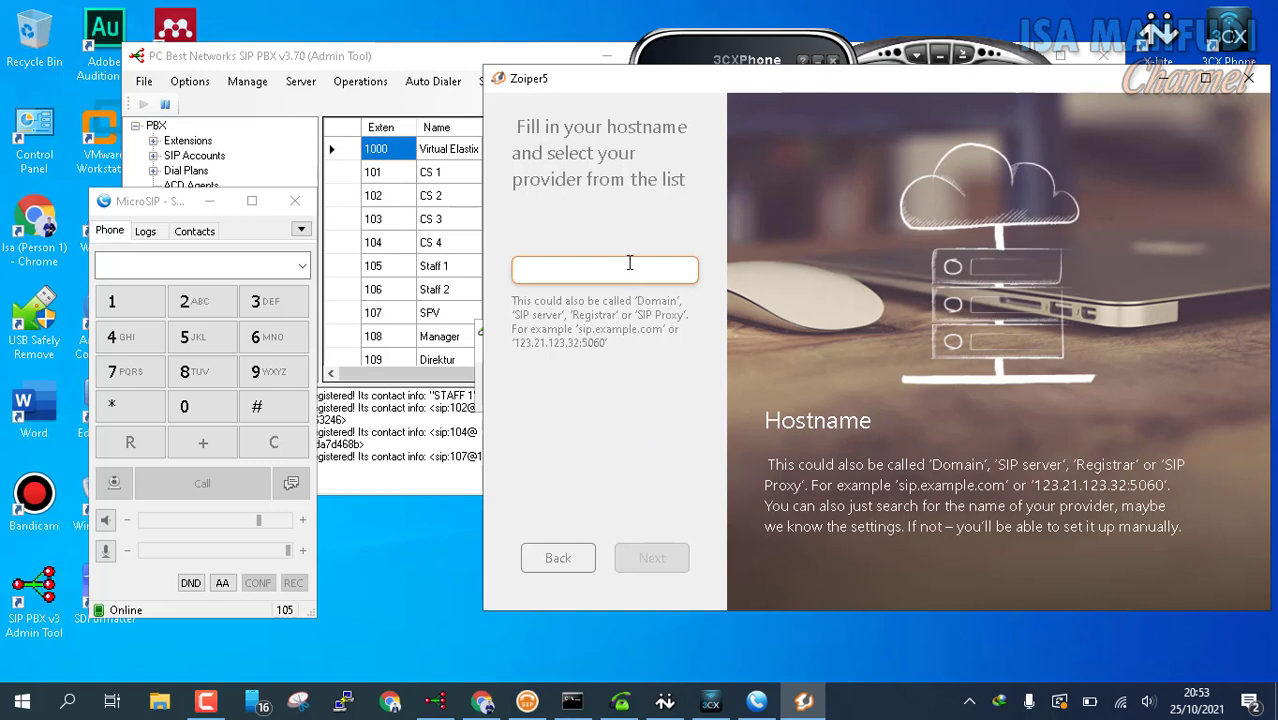
Step: Enter hostname 192.168.0.101, skip authentication, then go back from the failed test
text(192)
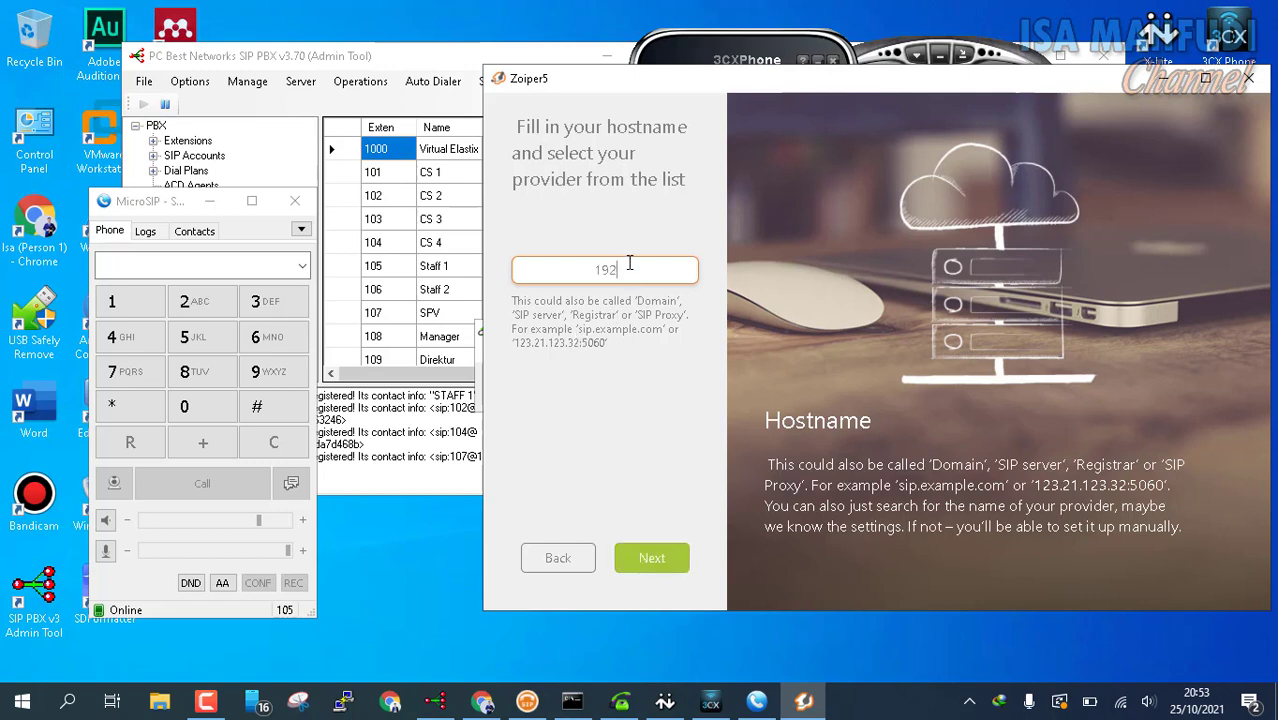
text(.168.0.101)
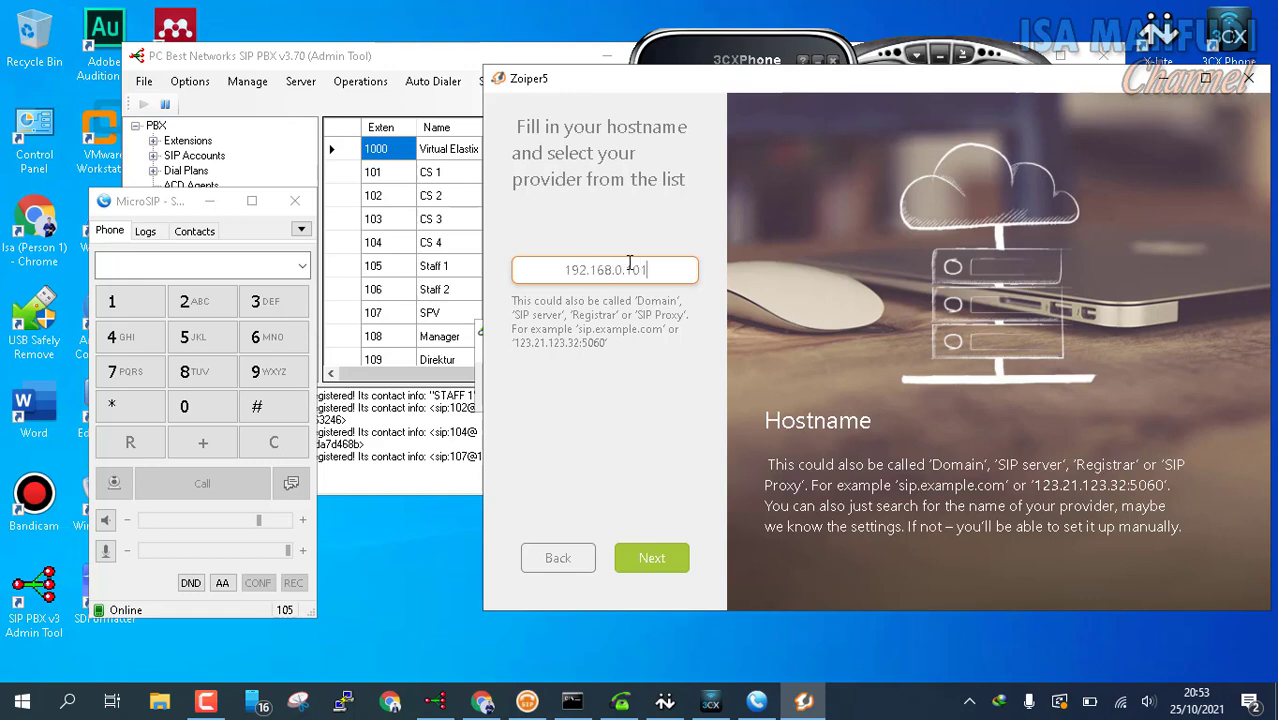
click(658, 558)
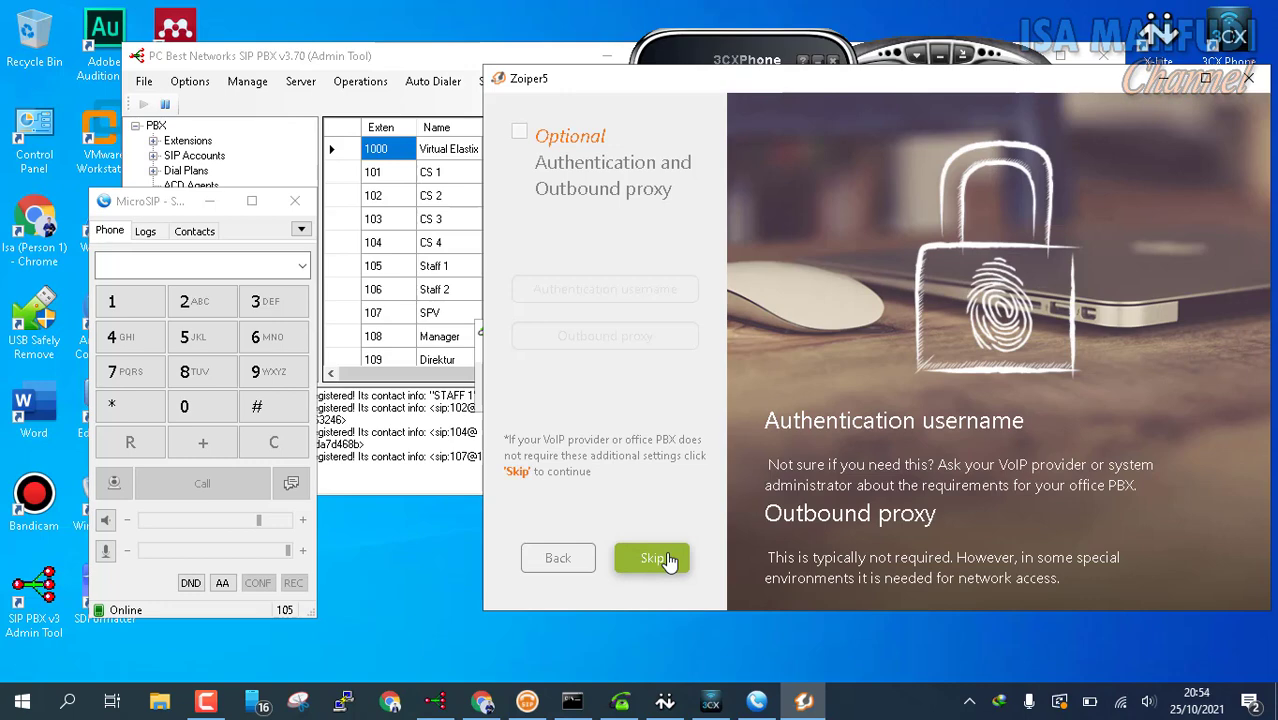
click(668, 562)
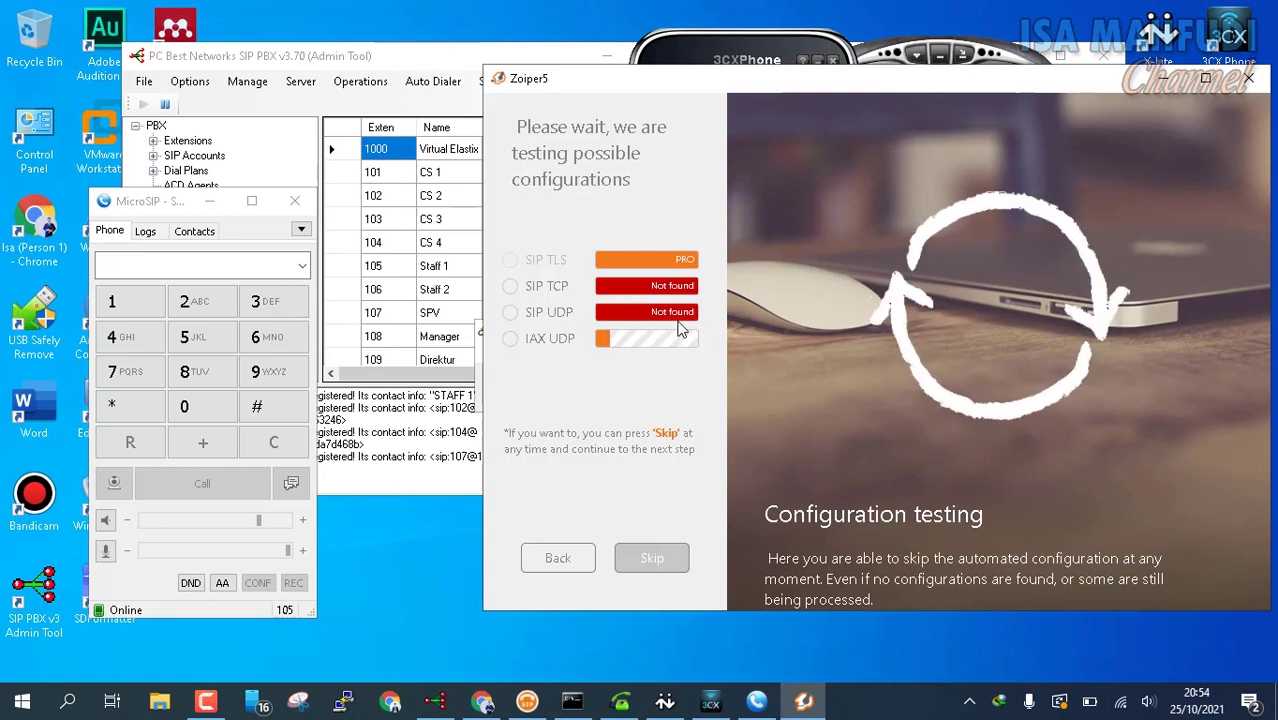
click(568, 558)
click(573, 561)
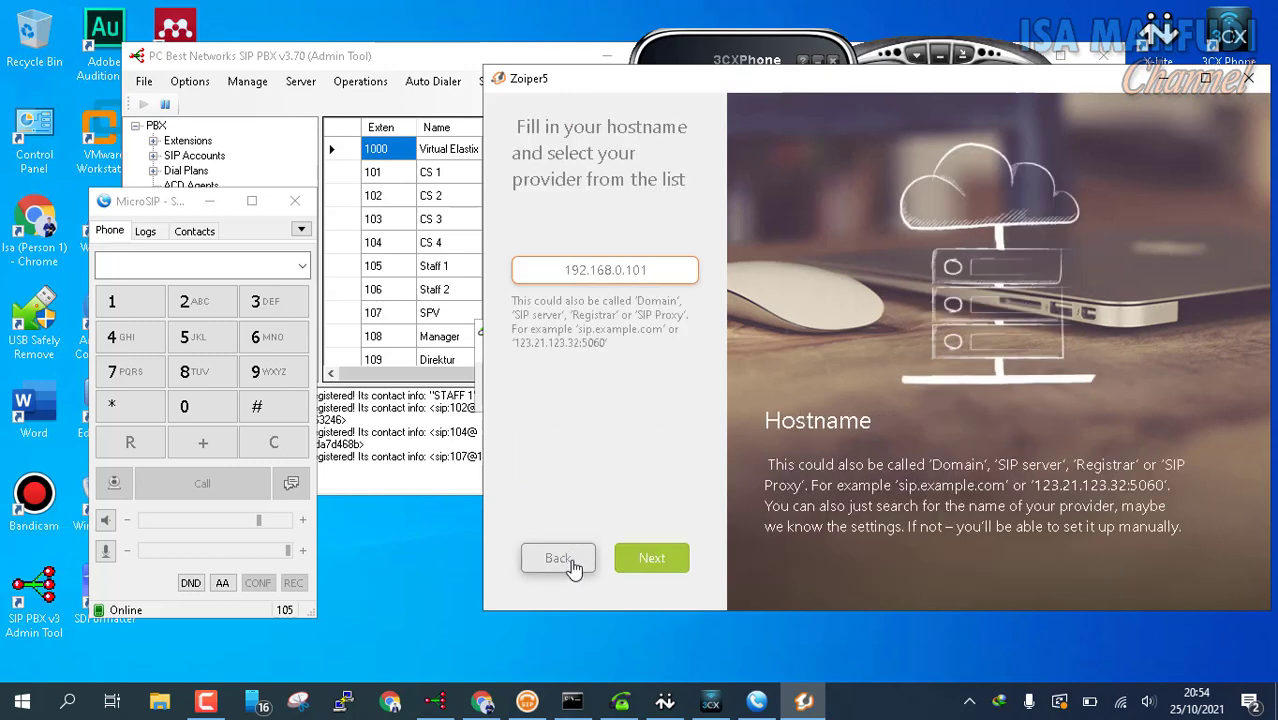
Step: Return to the credentials page and retype the 106 password without the wrong capitals
click(570, 561)
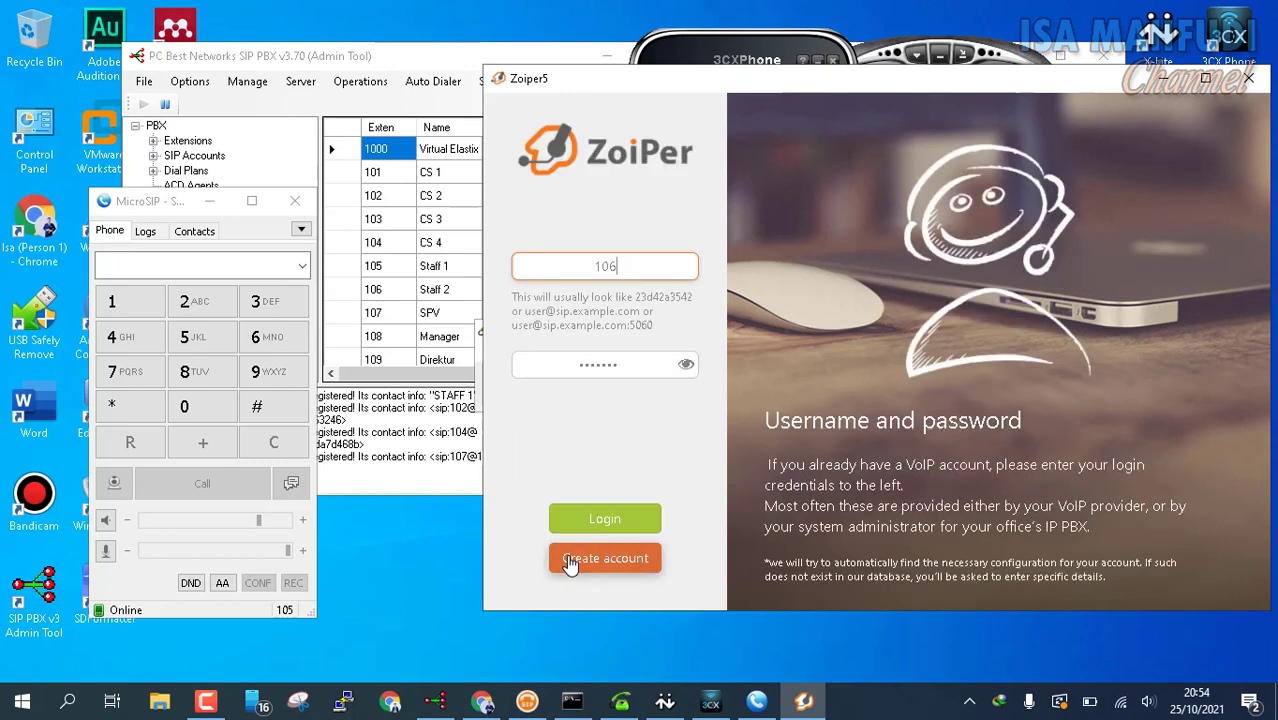
click(684, 372)
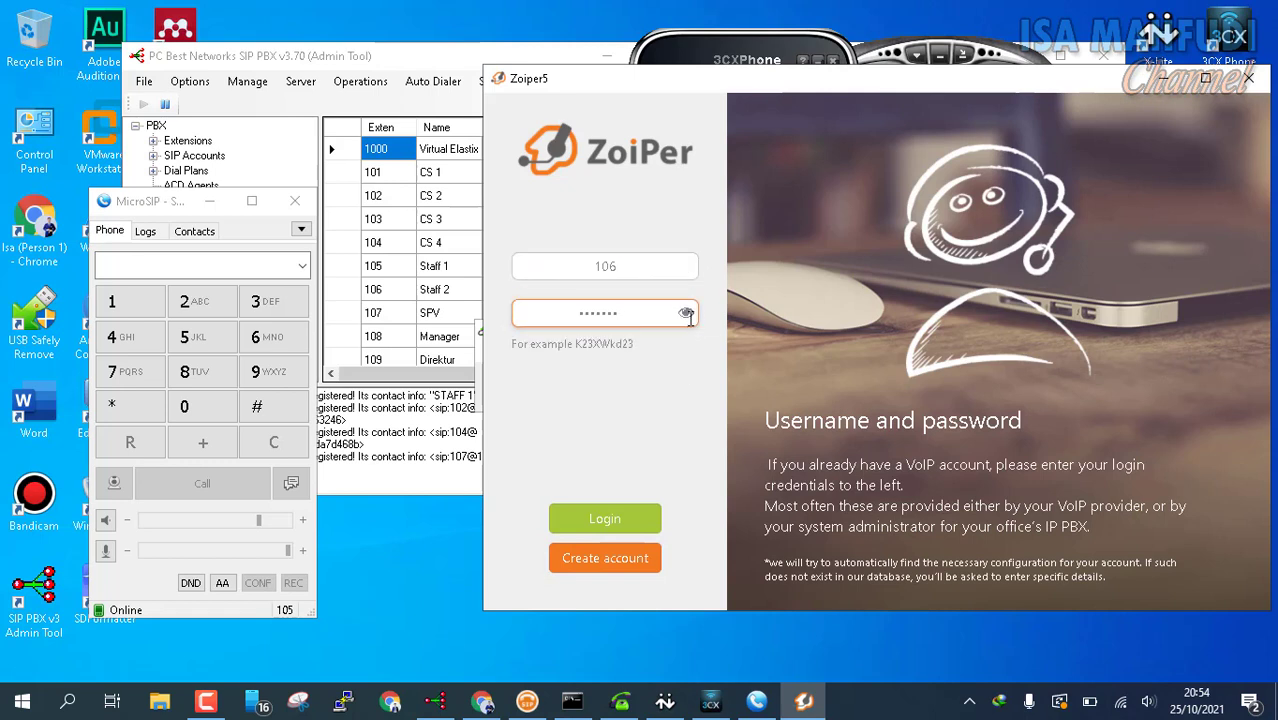
click(686, 312)
click(686, 312)
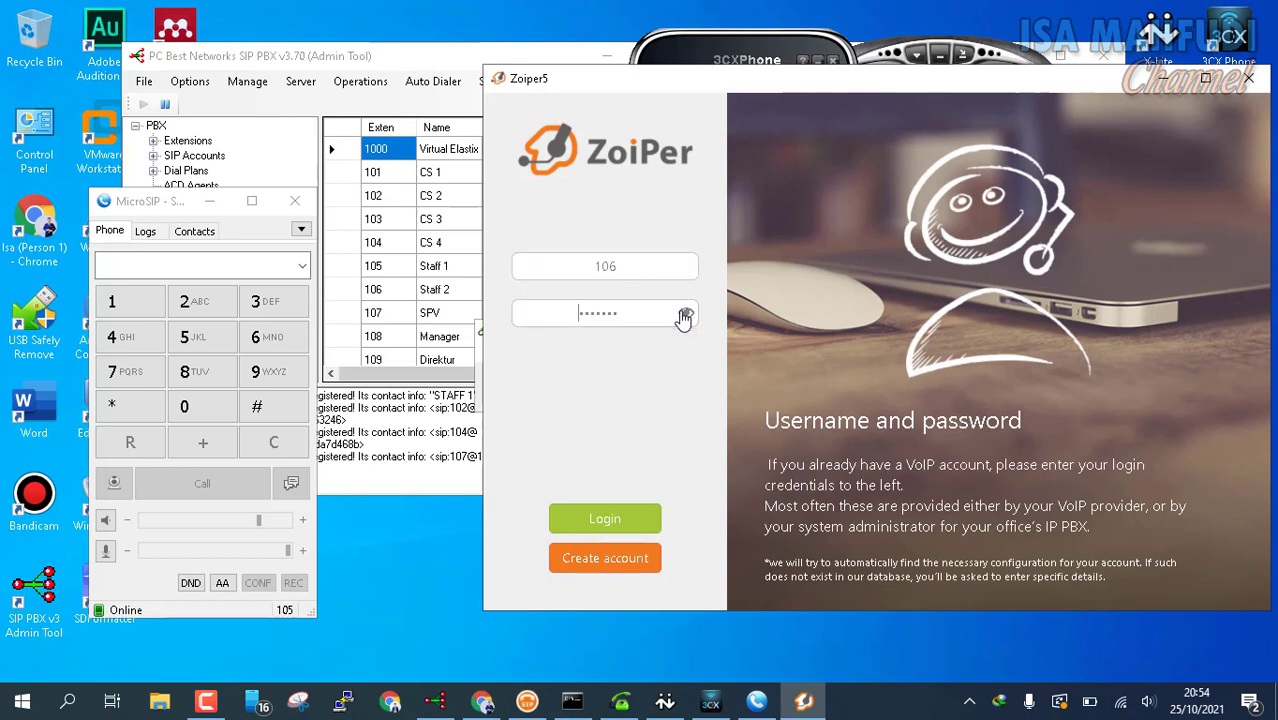
drag(631, 314, 467, 302)
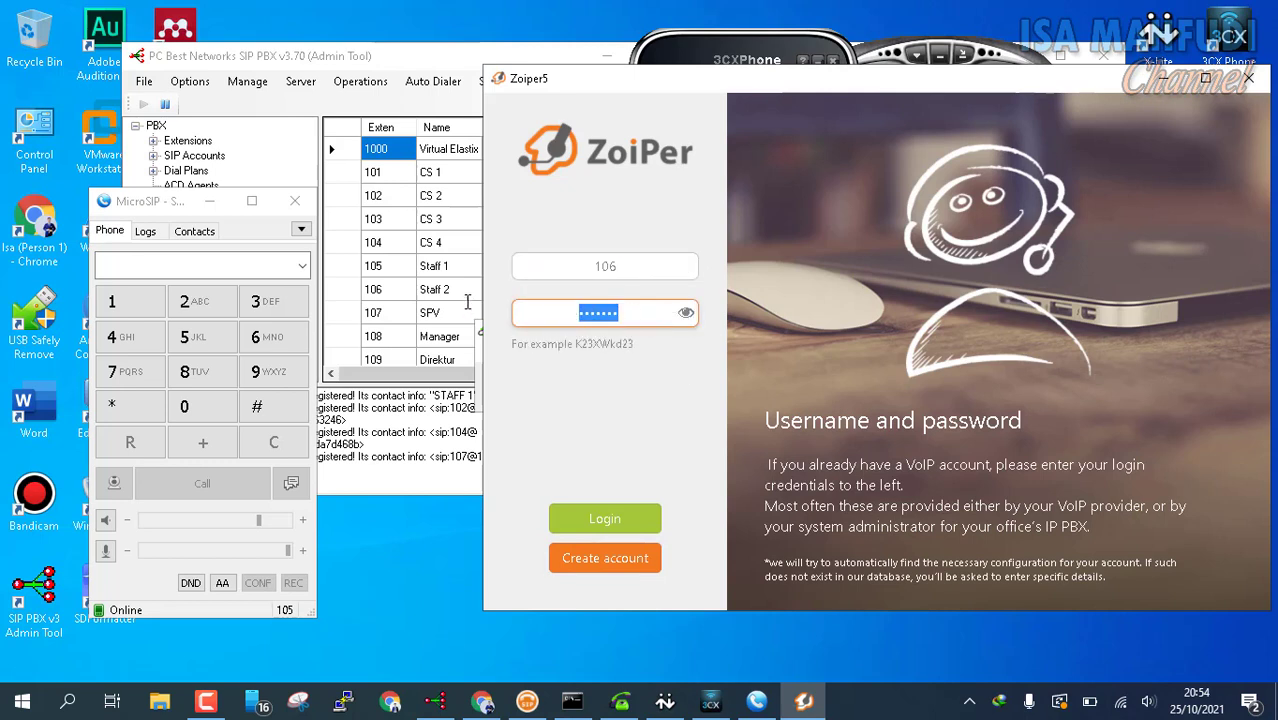
click(685, 313)
key(BackSpace)
key(BackSpace)
key(BackSpace)
key(BackSpace)
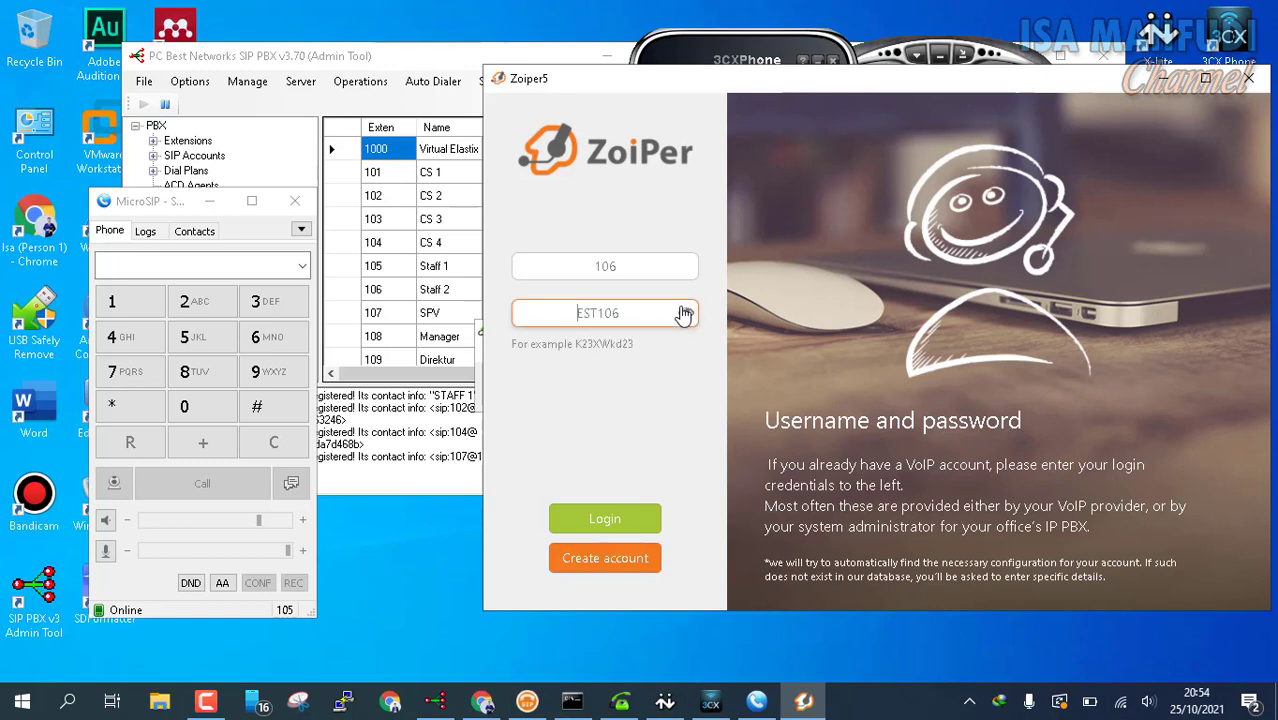
text(test)
Step: Log in again, pass the hostname and authentication pages, and finish with SIP UDP found
click(634, 518)
click(648, 556)
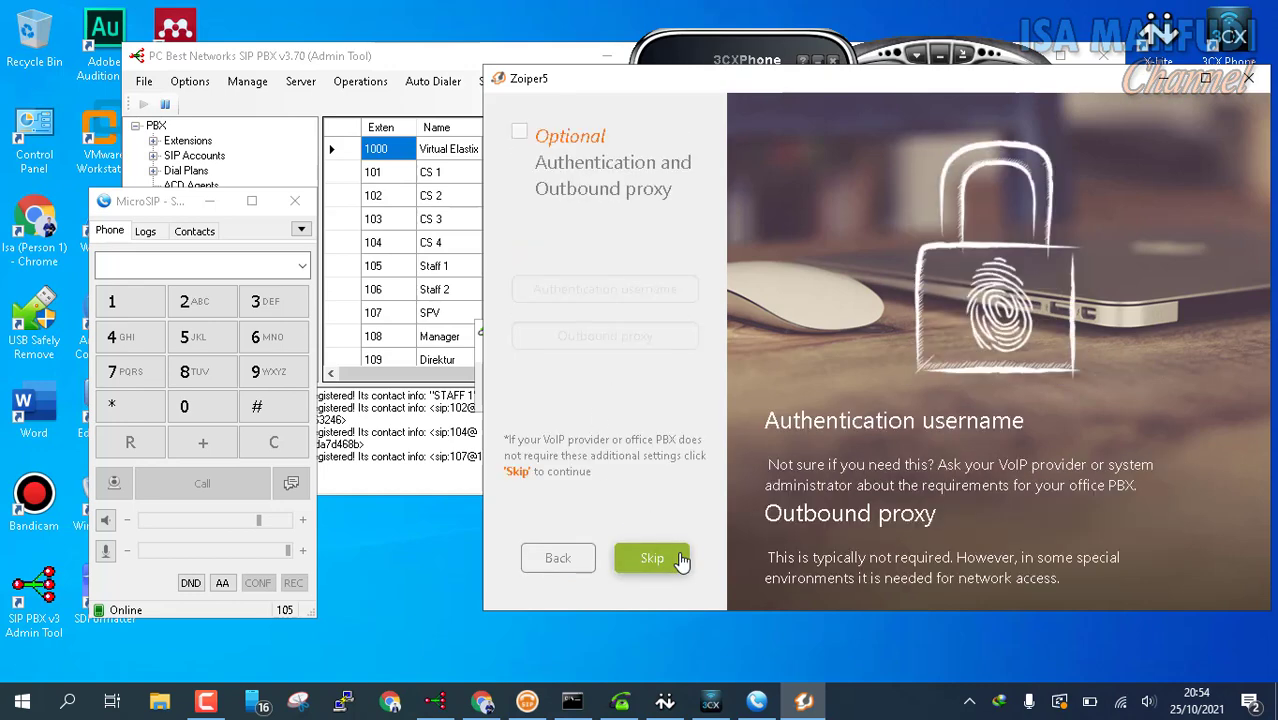
click(680, 560)
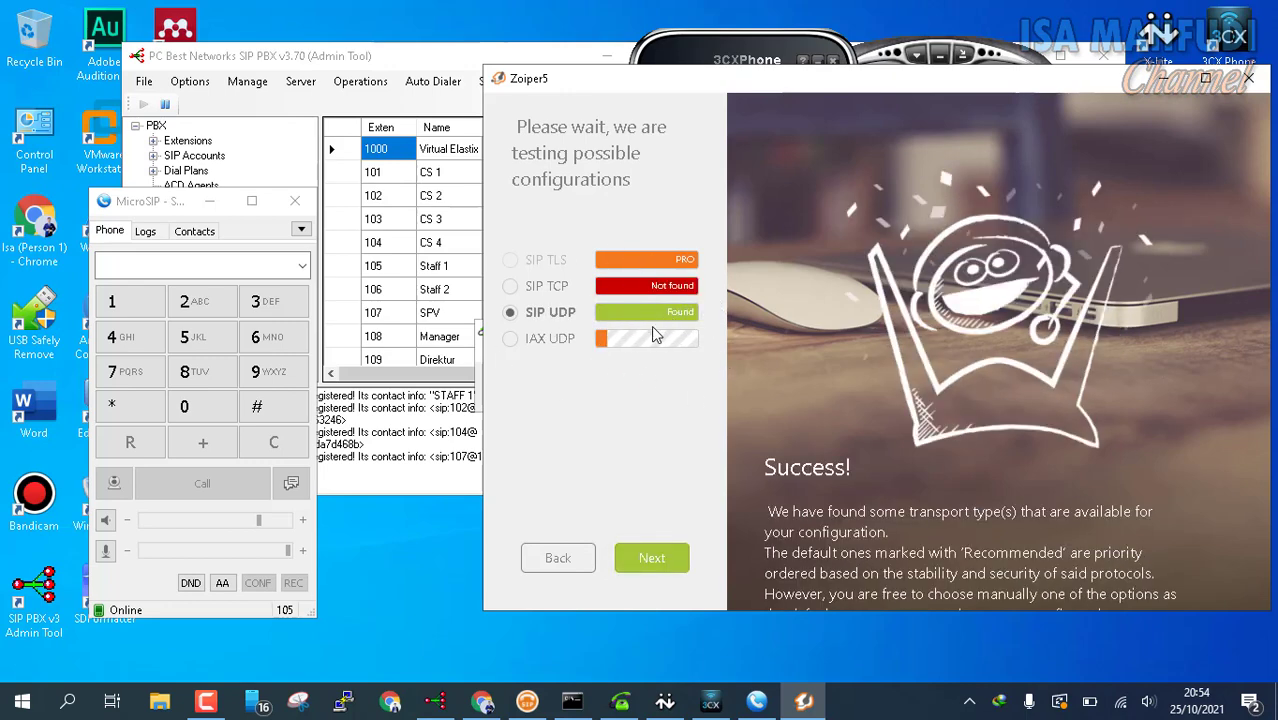
click(670, 562)
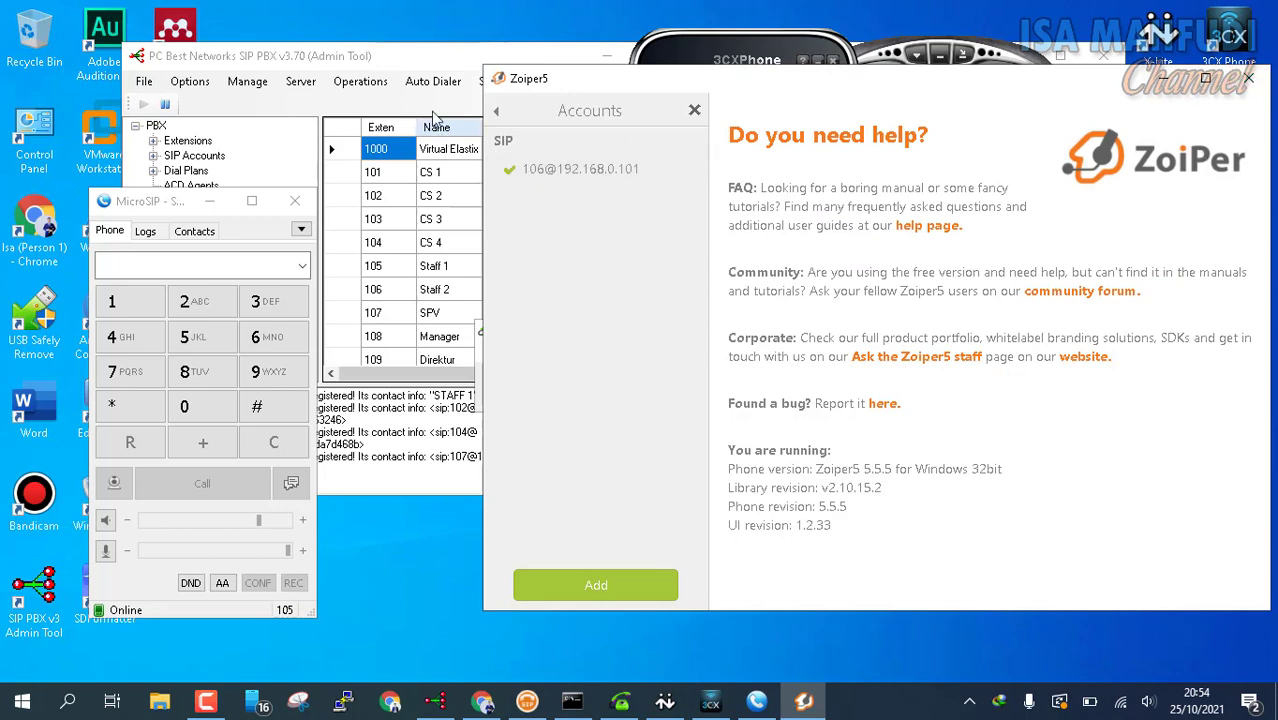
Step: Close Zoiper5's accounts panel, move it aside, and launch the classic Zoiper softphone
click(694, 110)
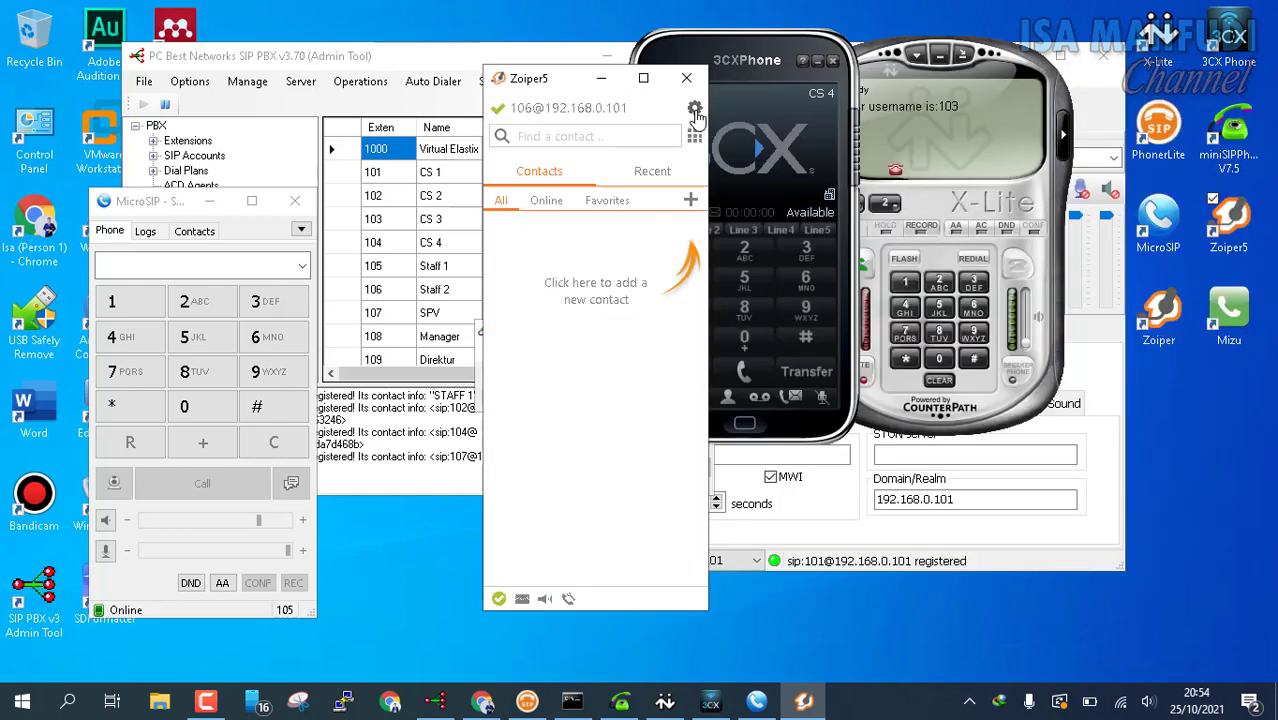
drag(530, 80, 1044, 72)
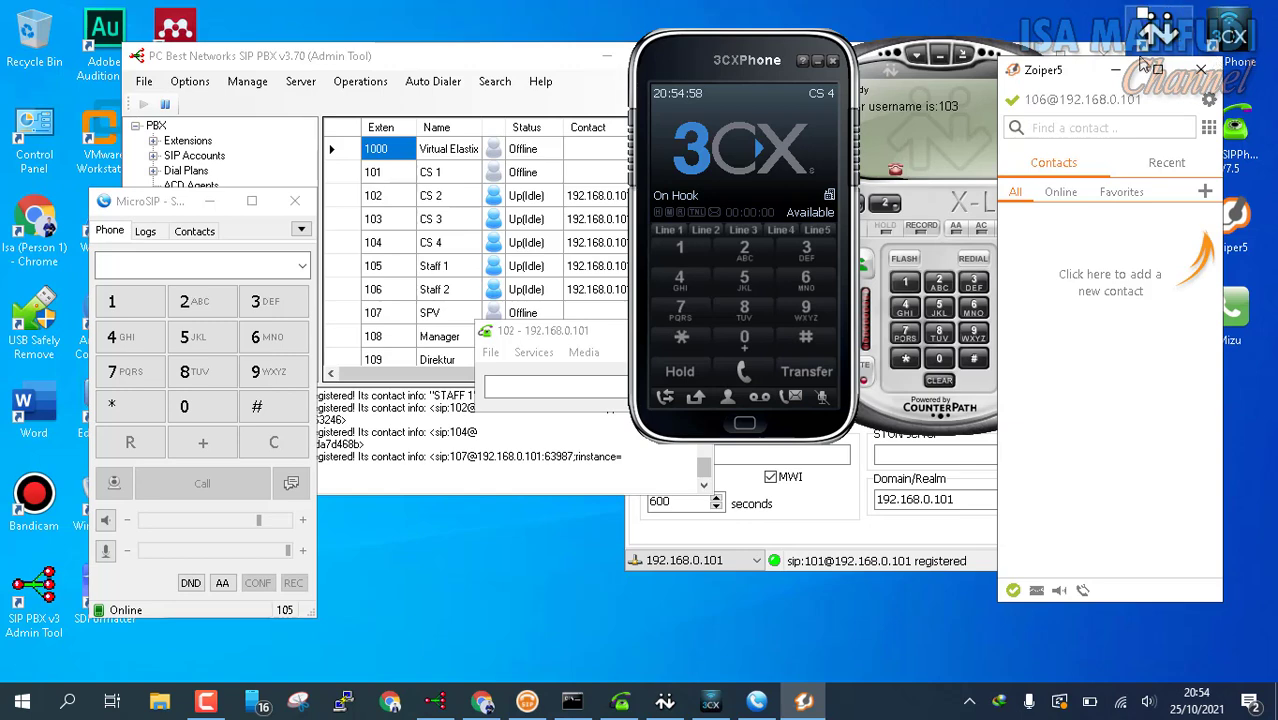
drag(1043, 71, 848, 78)
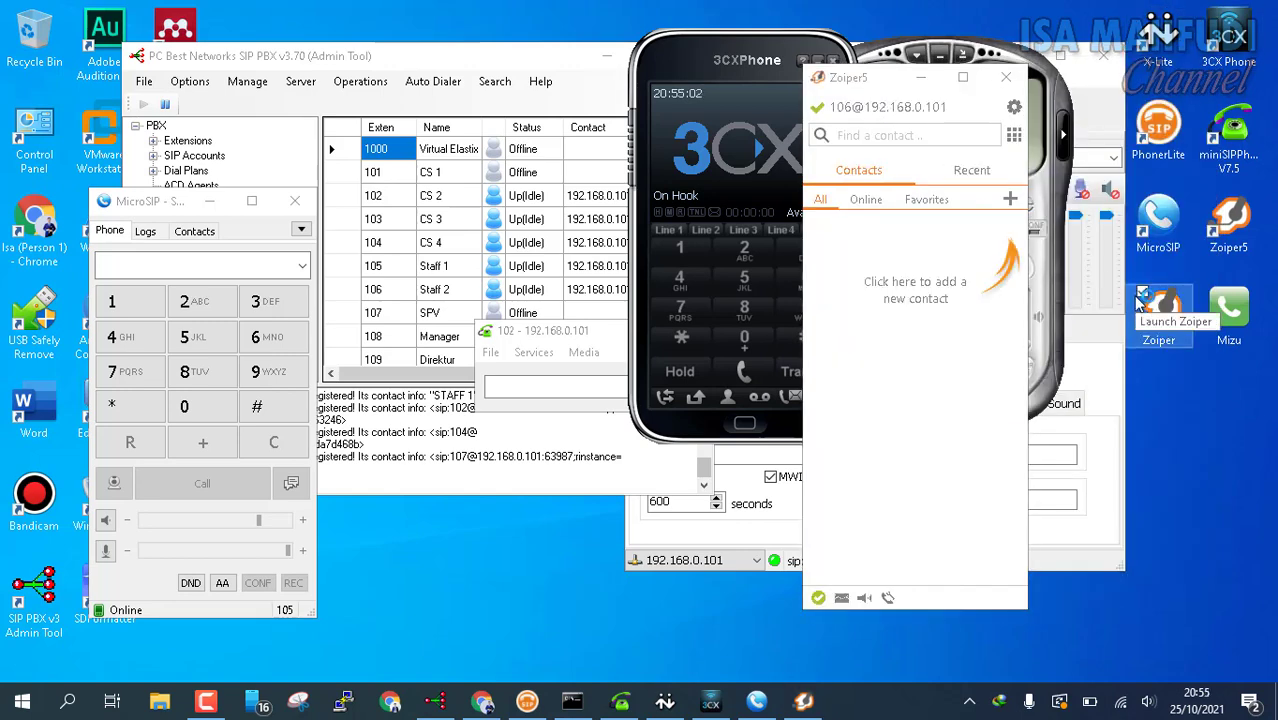
double_click(1141, 299)
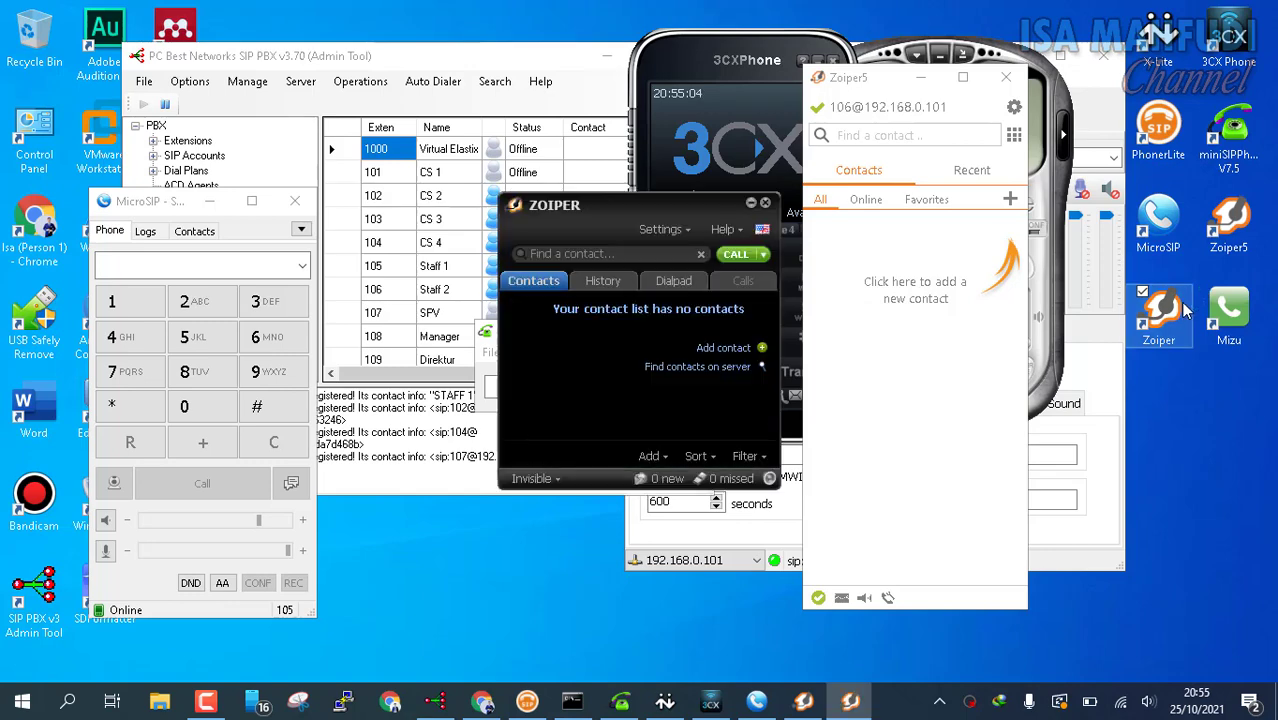
drag(631, 211, 758, 181)
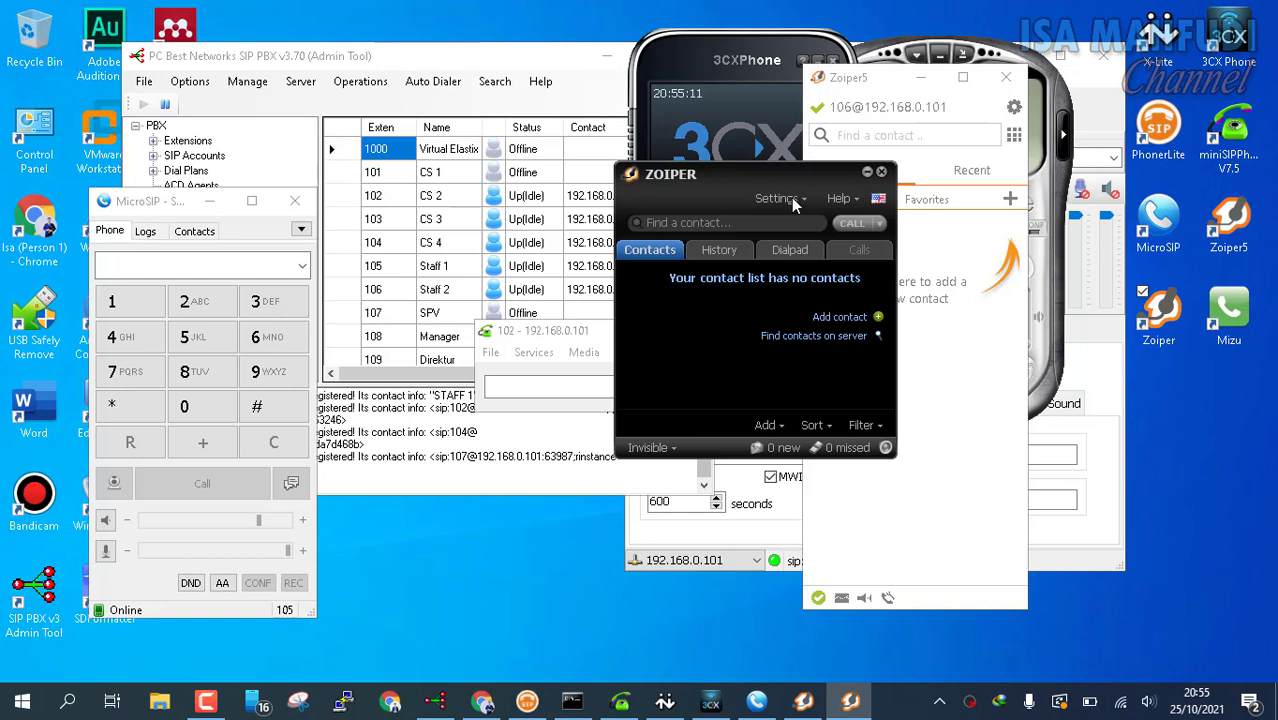
click(791, 198)
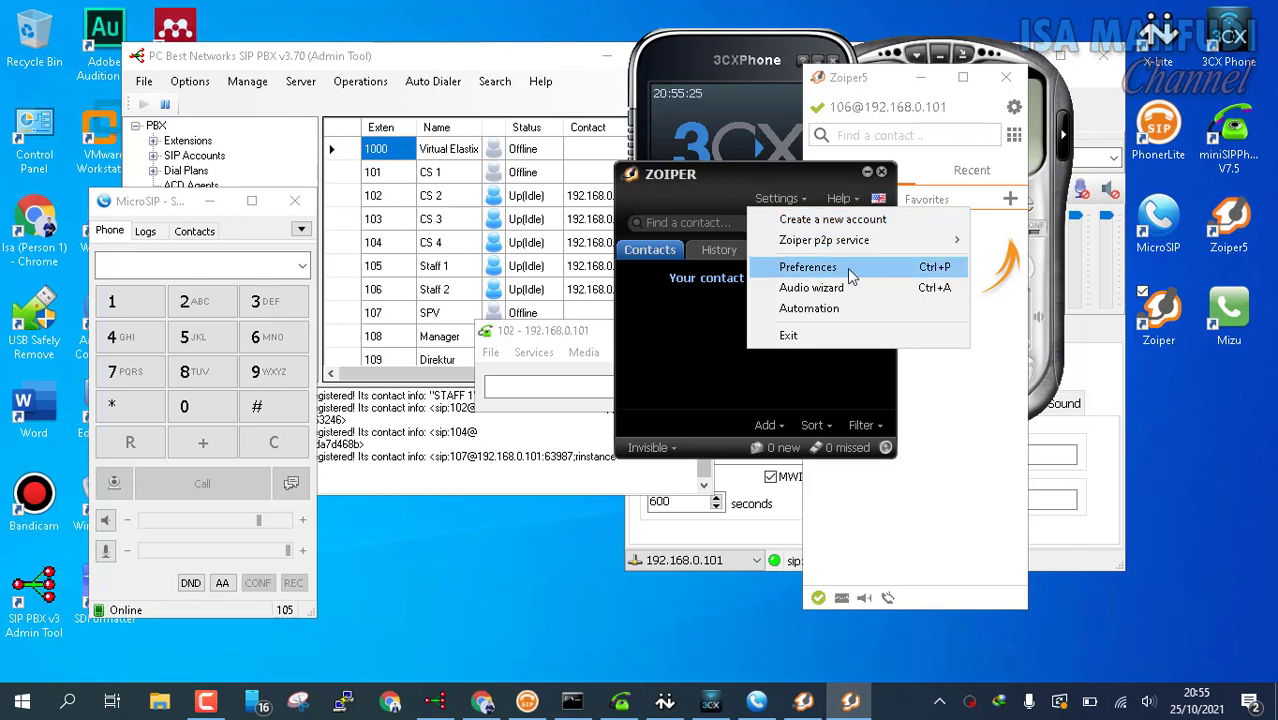
click(816, 269)
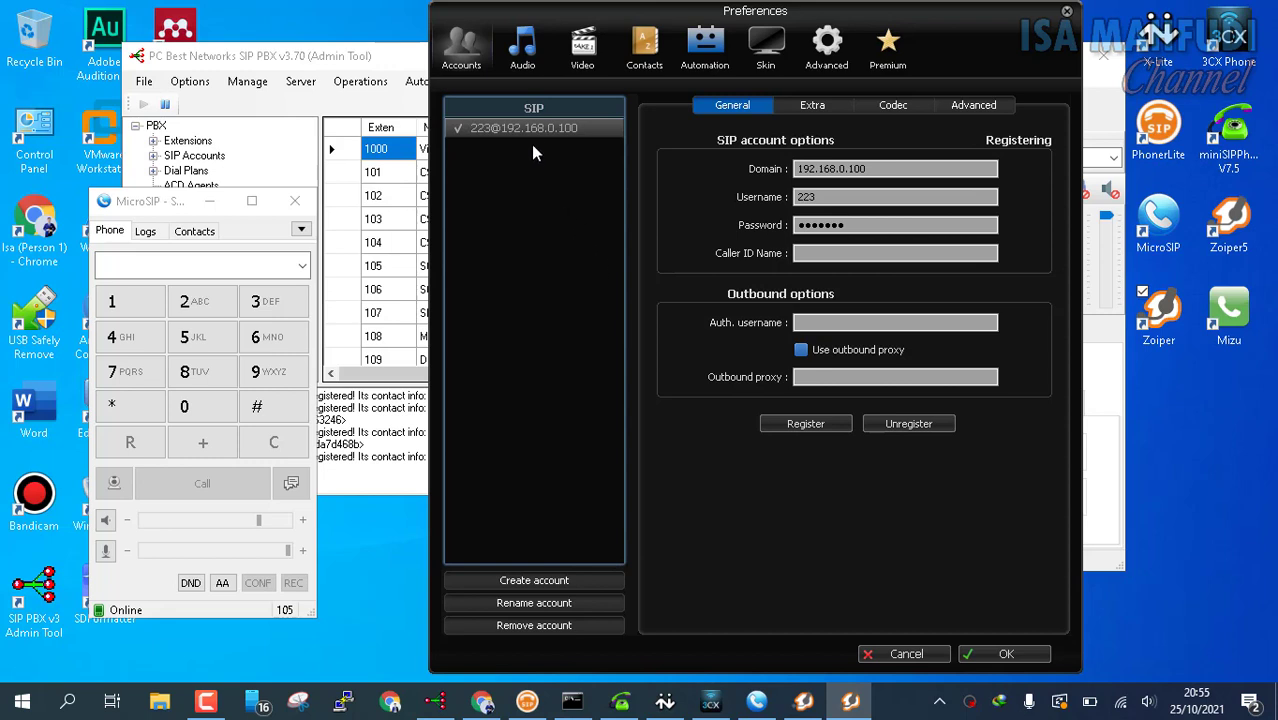
click(541, 627)
click(712, 431)
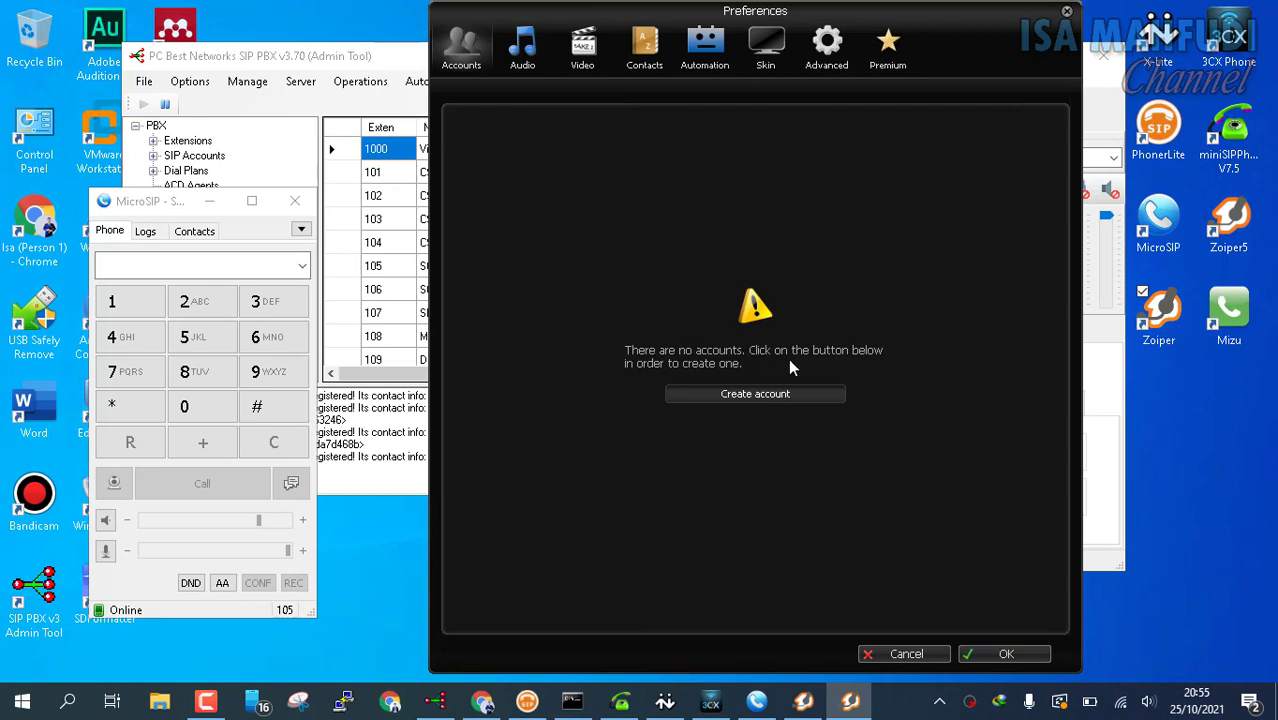
Step: Create a SIP account with user 107, its password and domain 192.168.0.101
click(762, 398)
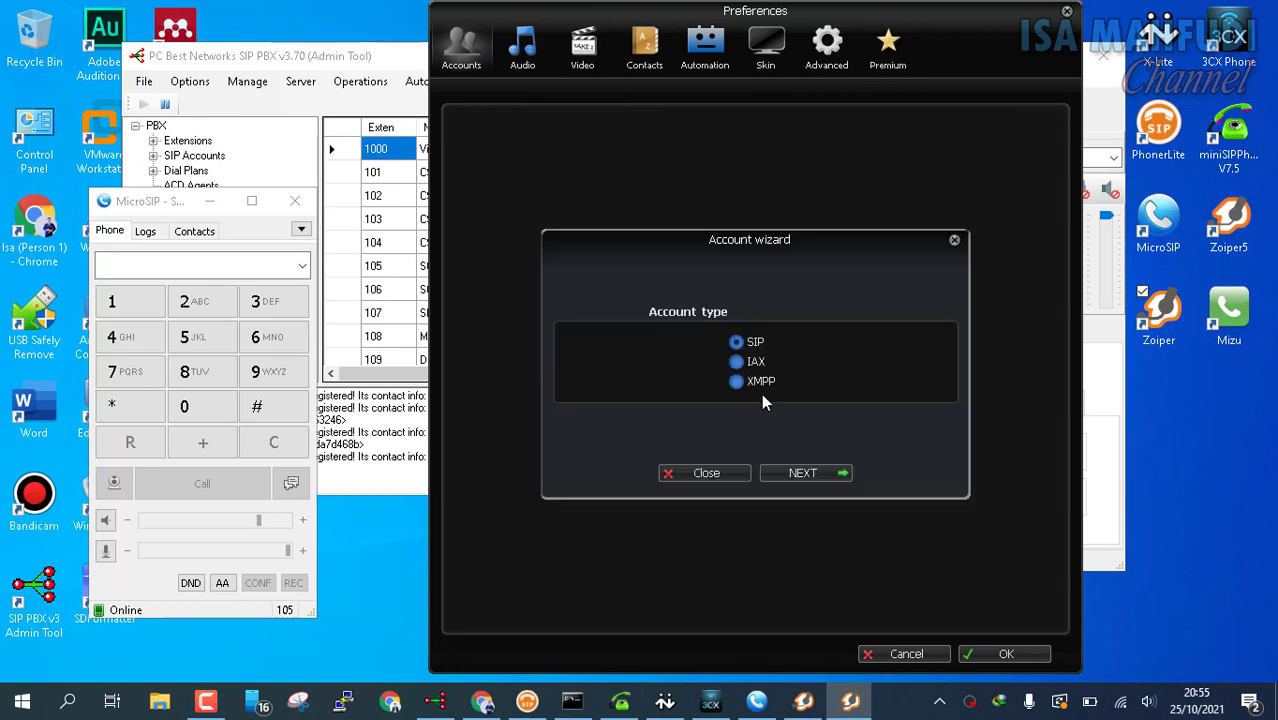
click(822, 475)
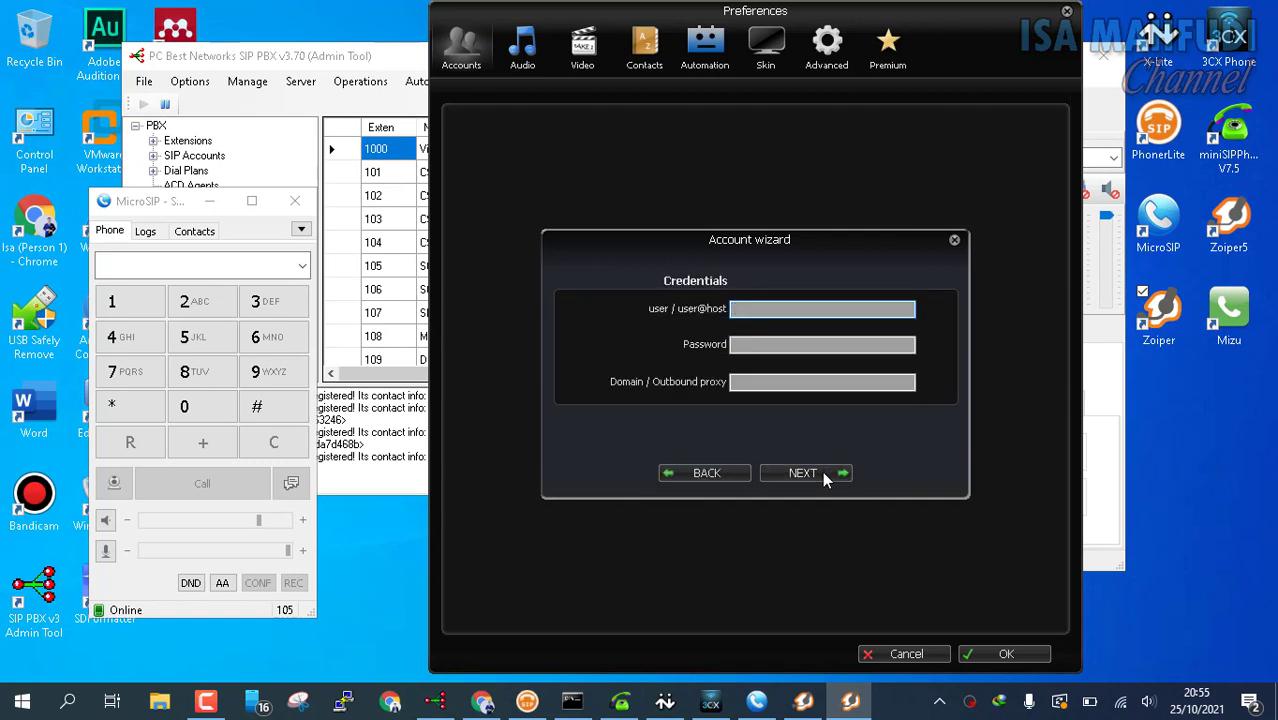
text(107)
key(Tab)
text(*****)
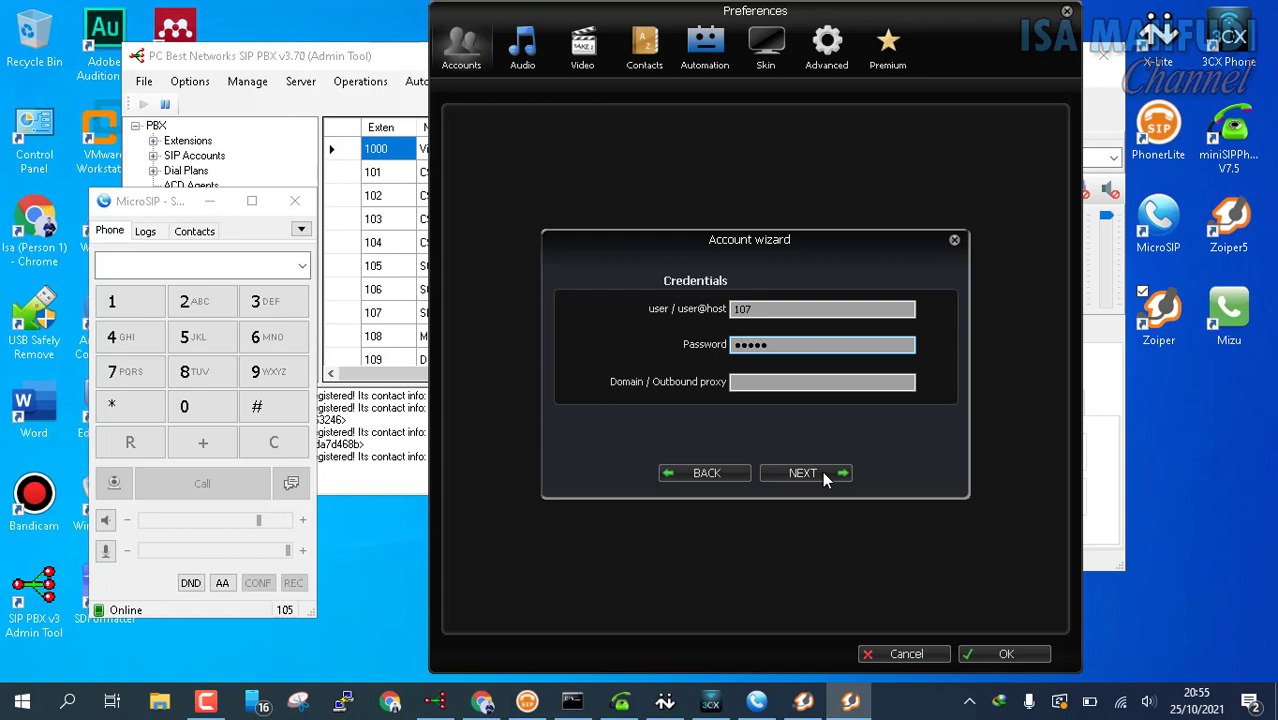
text(**)
key(Tab)
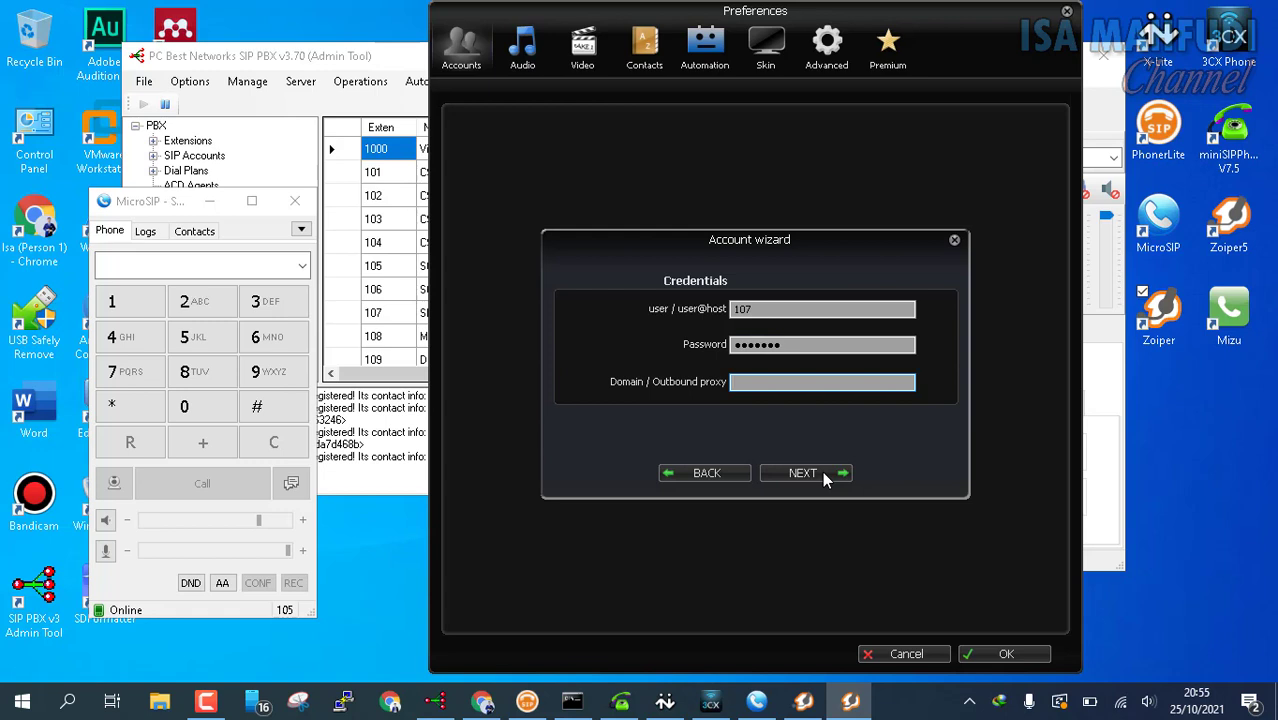
text(192.168.0.101)
Step: Finish the account wizard with the suggested name and save the preferences
click(814, 471)
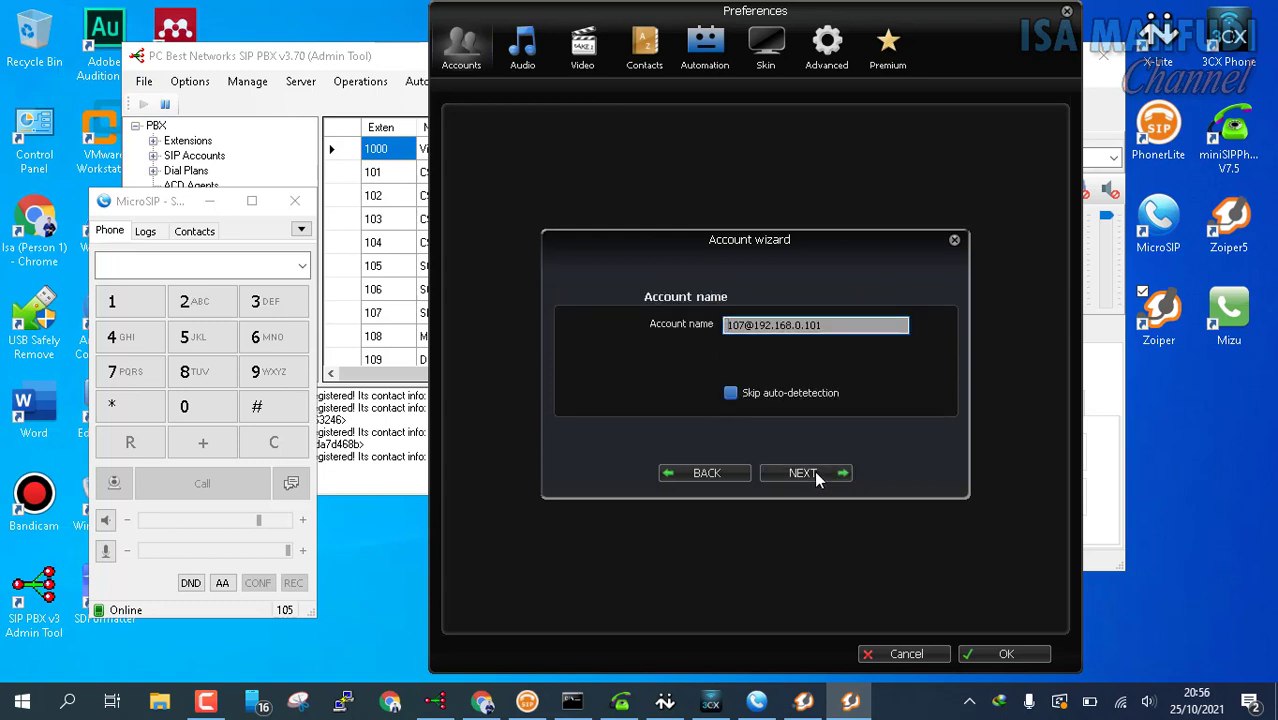
click(814, 474)
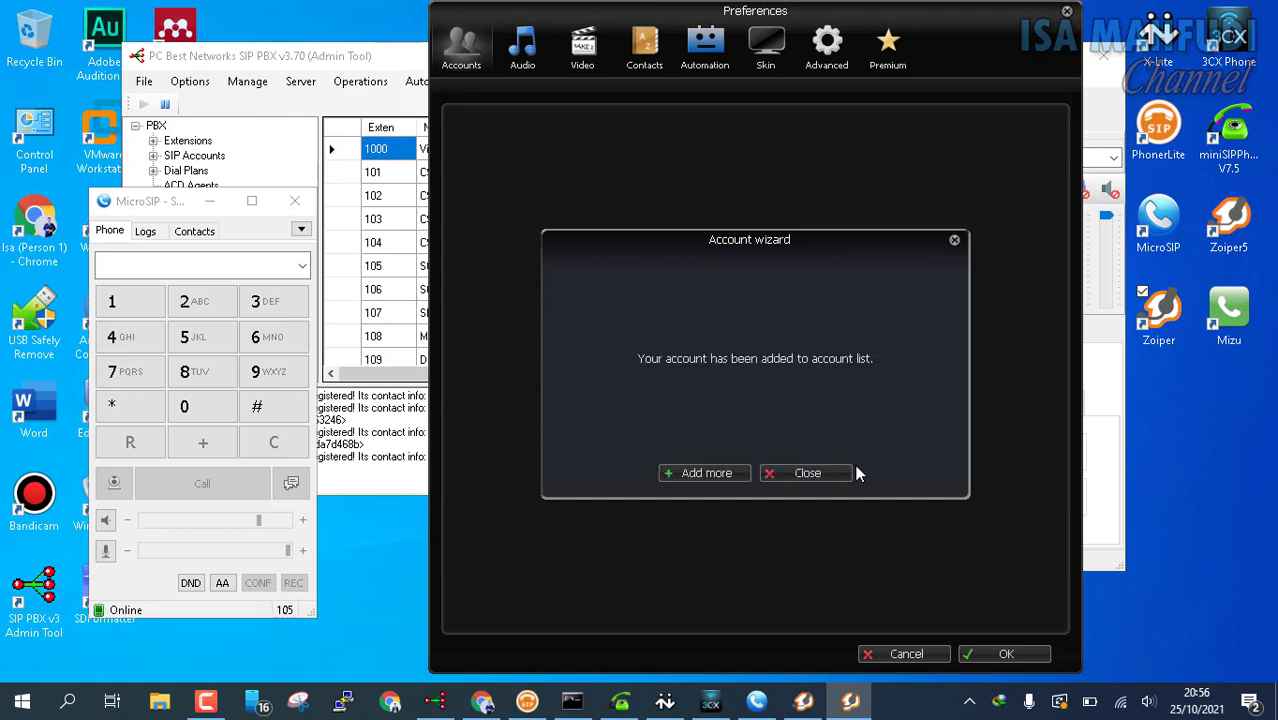
click(798, 473)
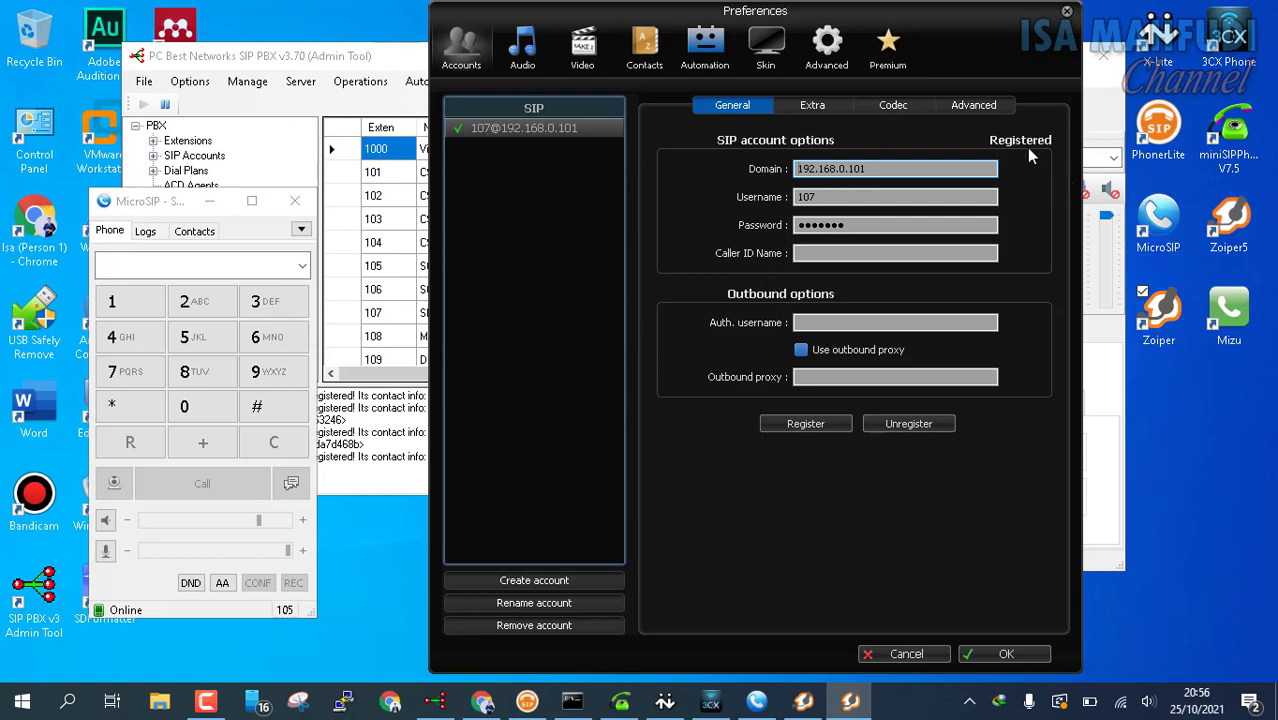
click(1004, 656)
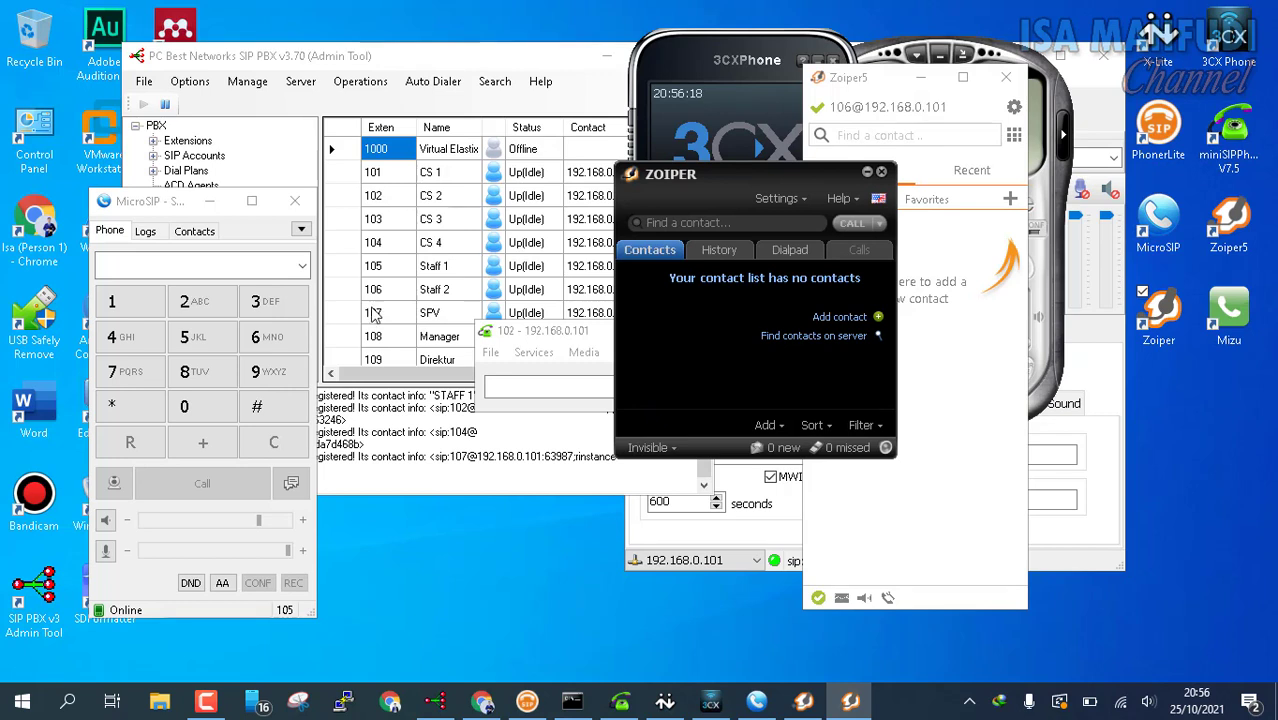
Step: Launch MizuPhone from its desktop shortcut
drag(529, 339, 551, 404)
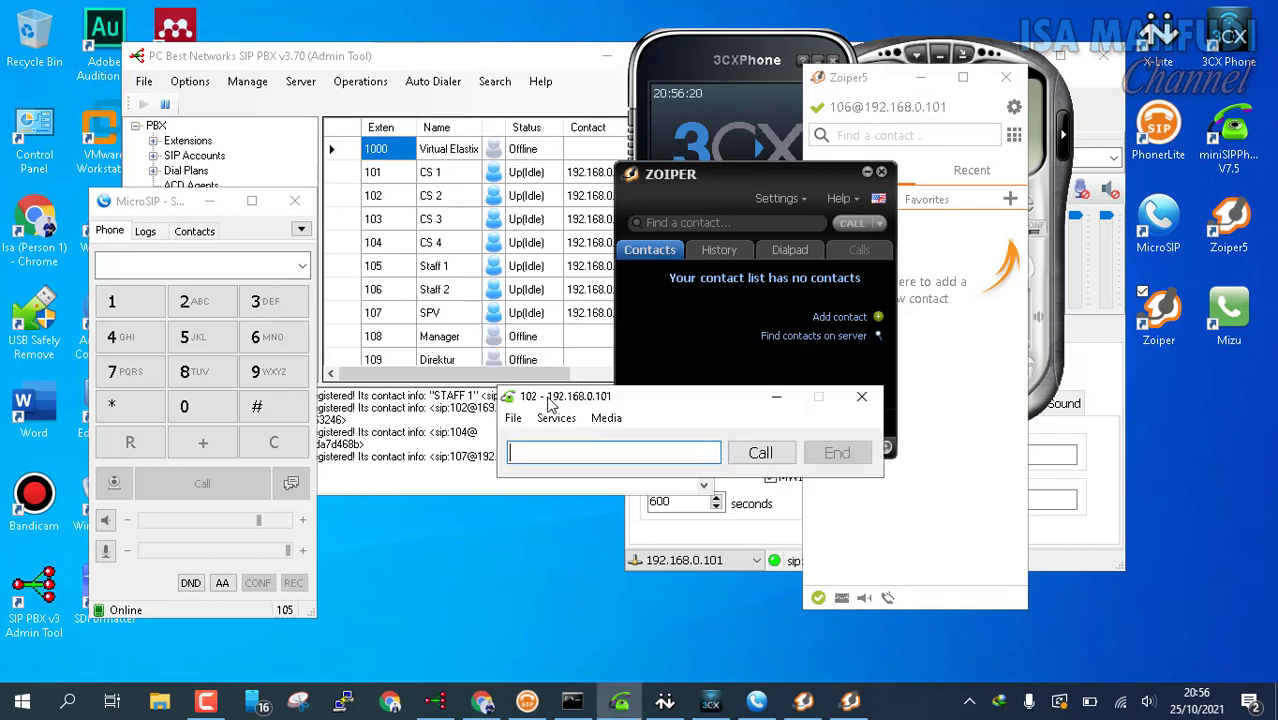
click(1238, 316)
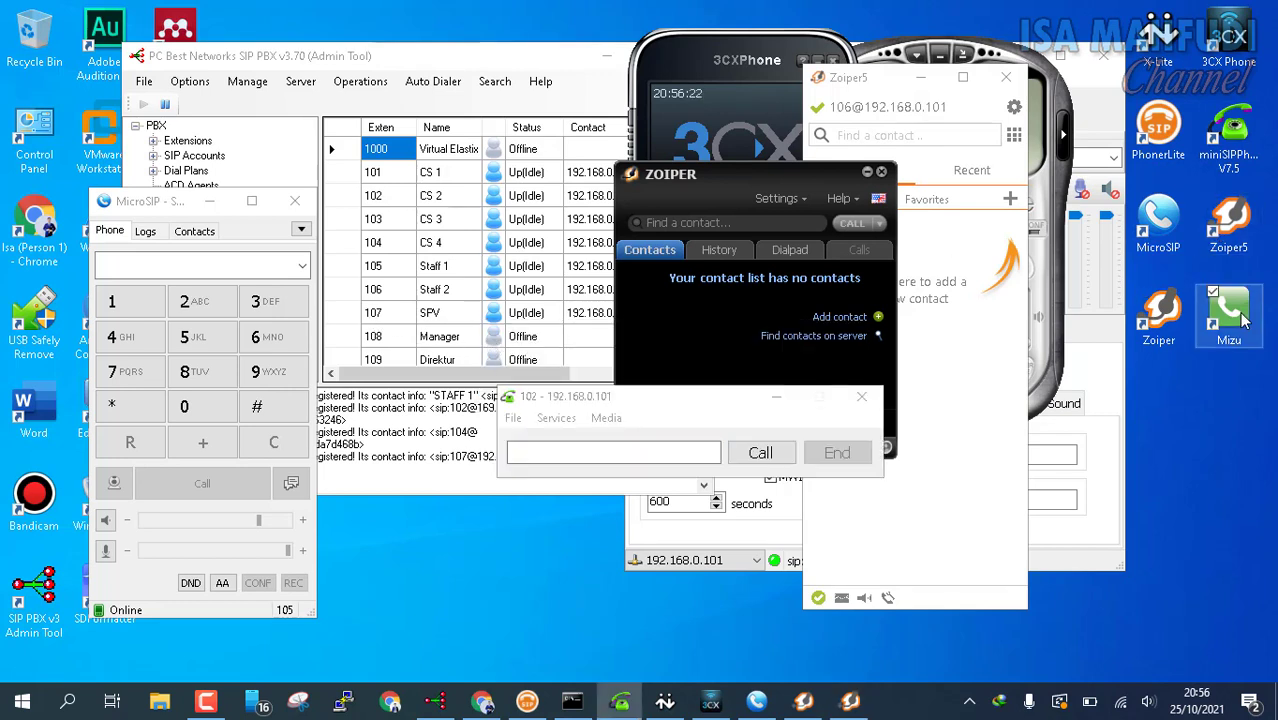
double_click(1240, 318)
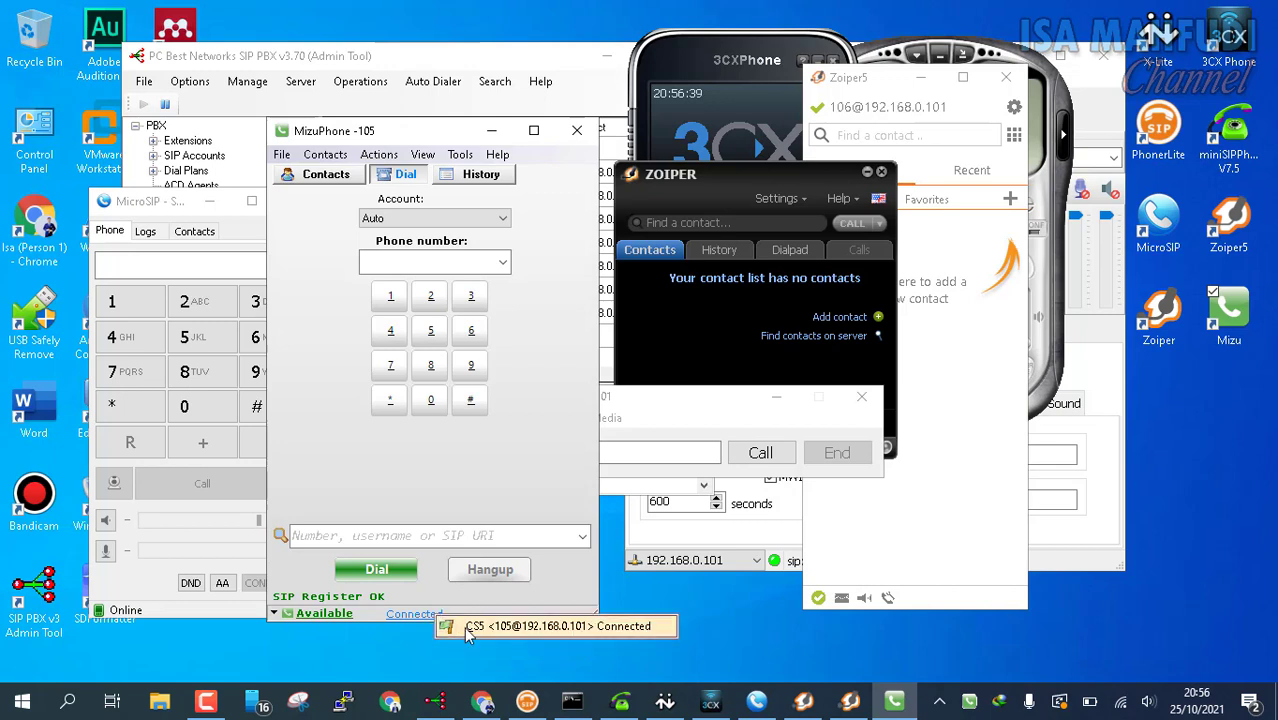
Step: Clear the account's domain, username and password in MizuPhone settings and save them empty
click(434, 618)
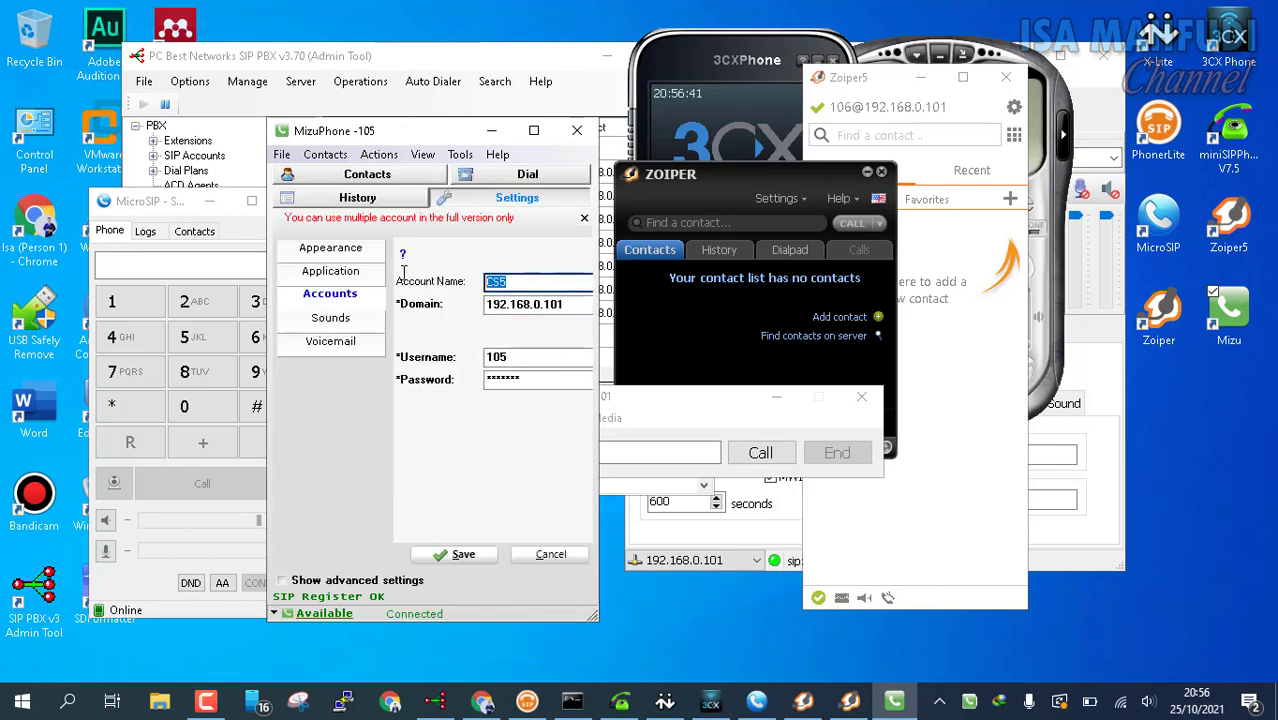
drag(572, 304, 416, 297)
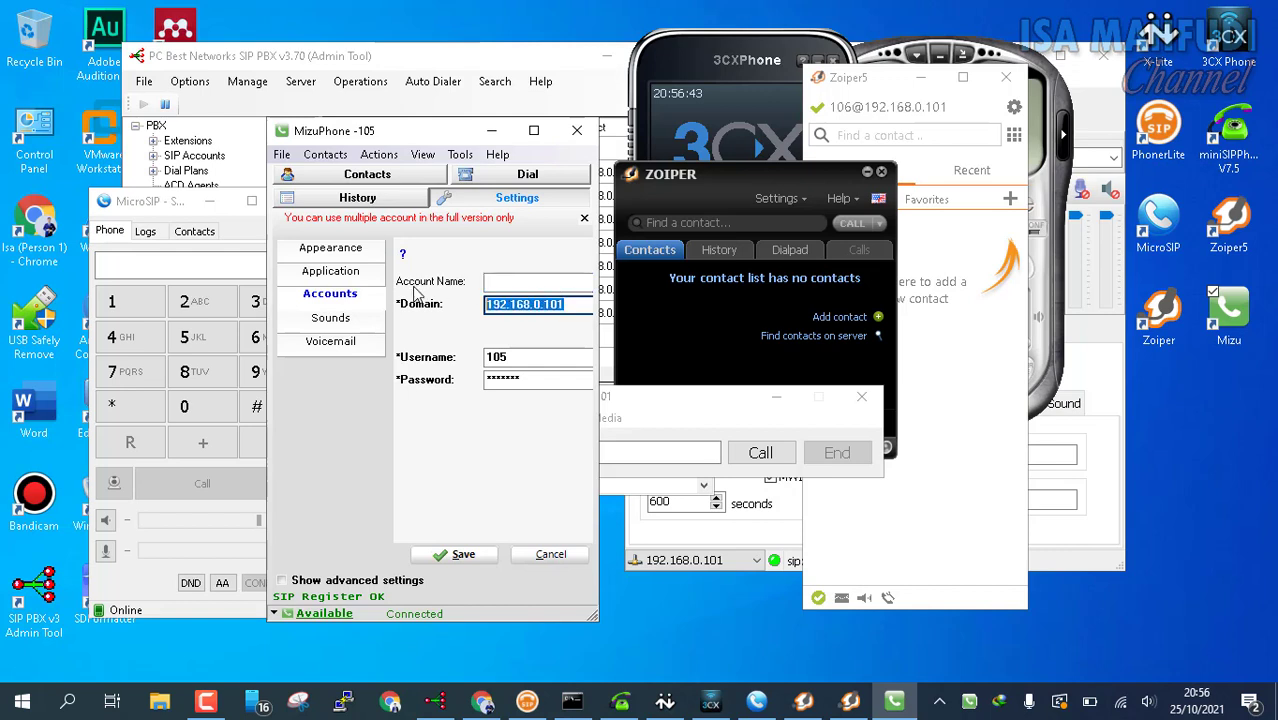
key(BackSpace)
drag(575, 357, 418, 350)
key(BackSpace)
drag(575, 379, 420, 377)
key(BackSpace)
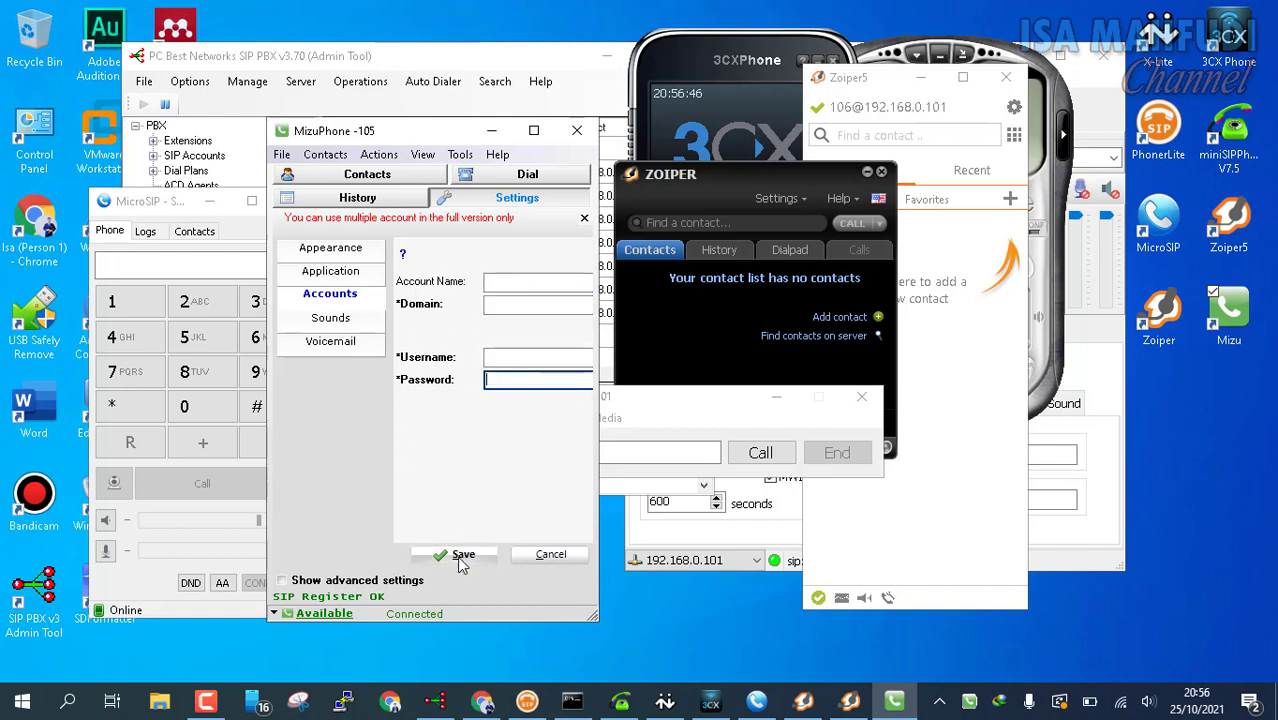
click(458, 555)
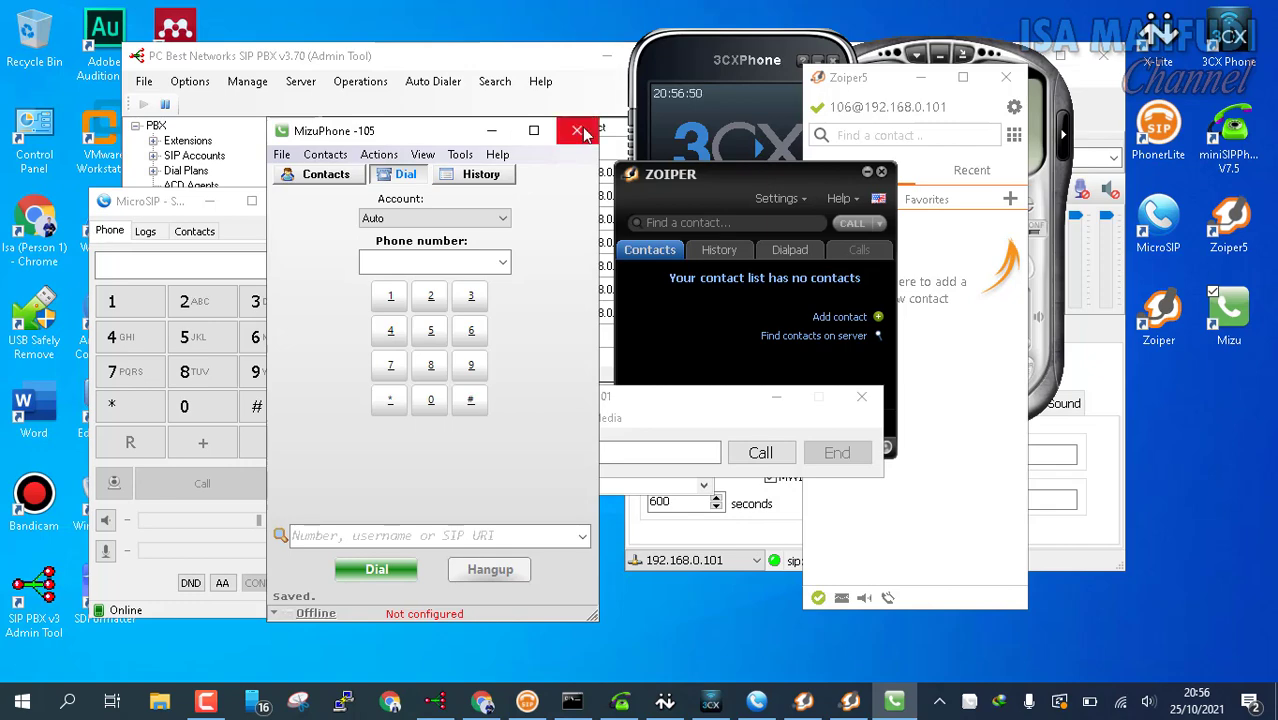
Step: Browse the Contacts, Dial and History views, ending on the empty Contacts list
click(578, 132)
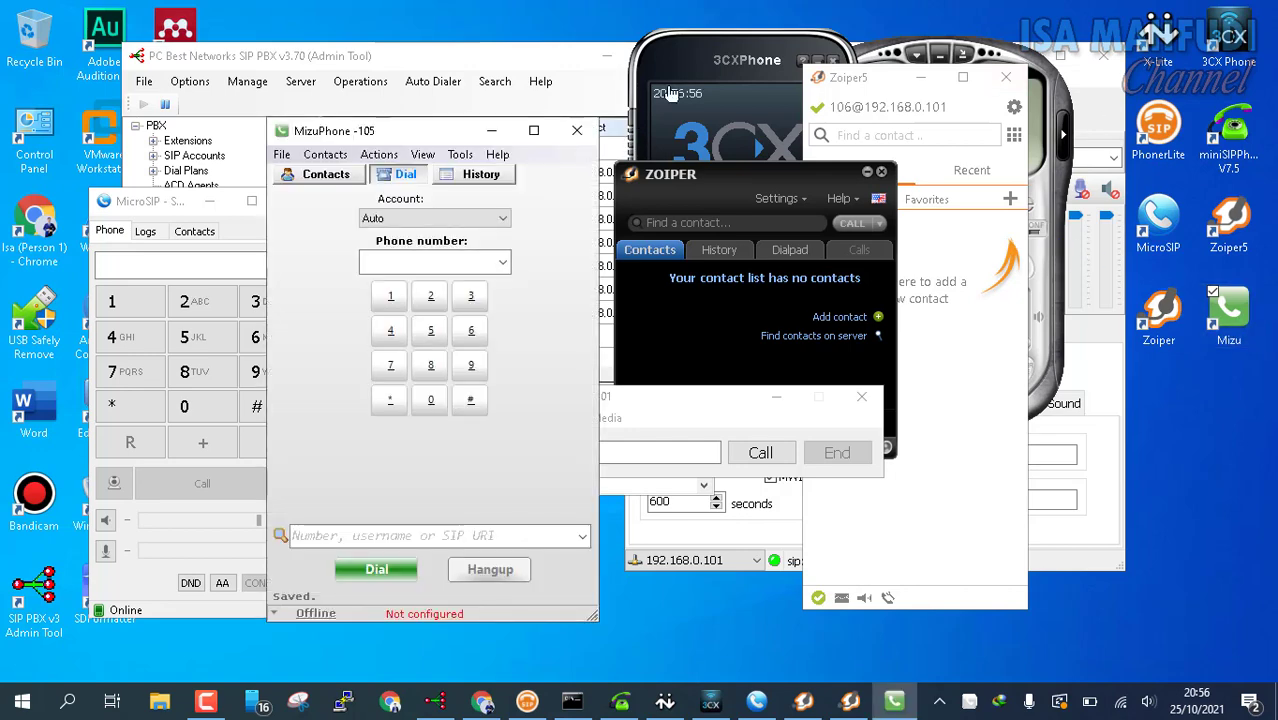
click(304, 175)
click(403, 175)
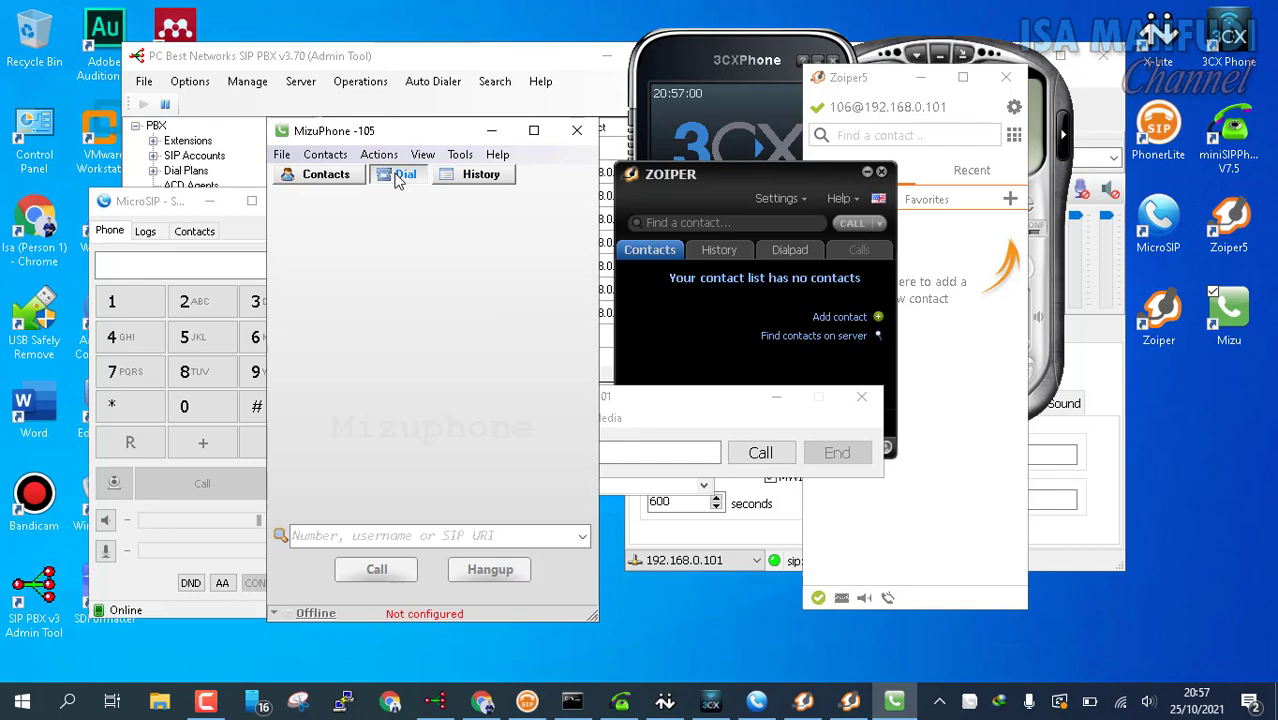
click(496, 183)
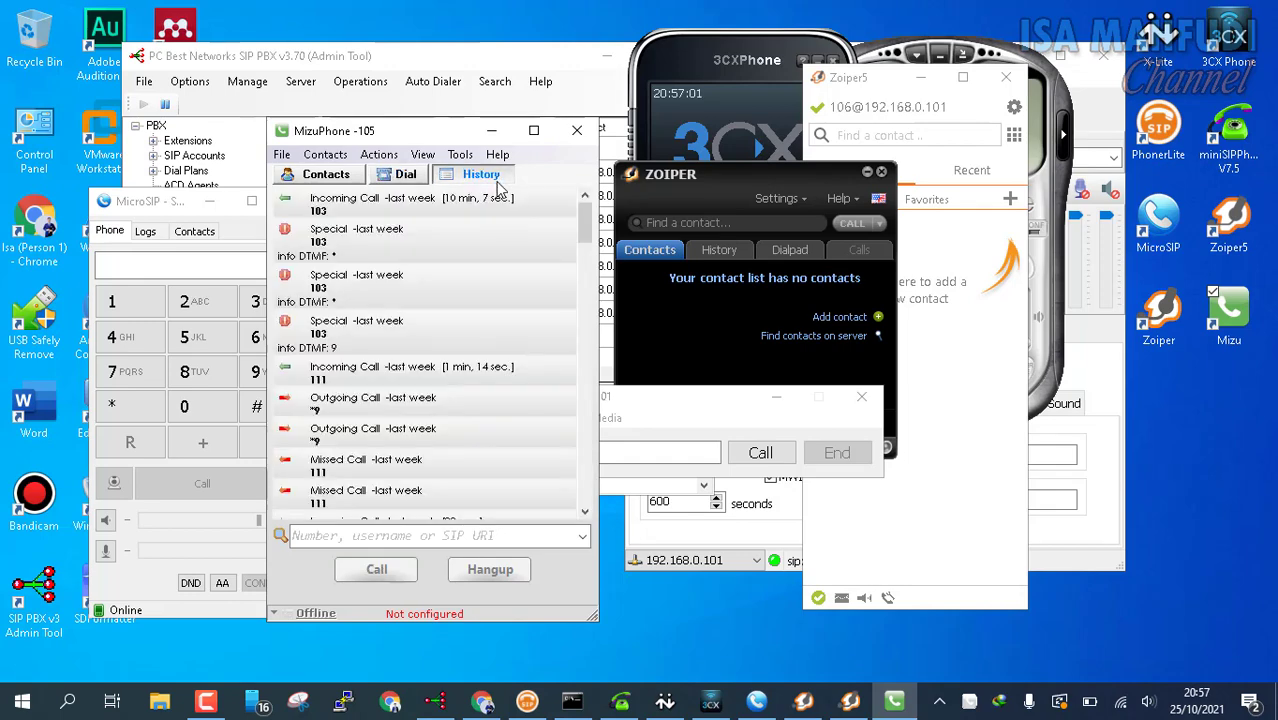
click(403, 176)
click(308, 172)
Step: Open File > Edit your Profile and cancel without changing anything
click(283, 155)
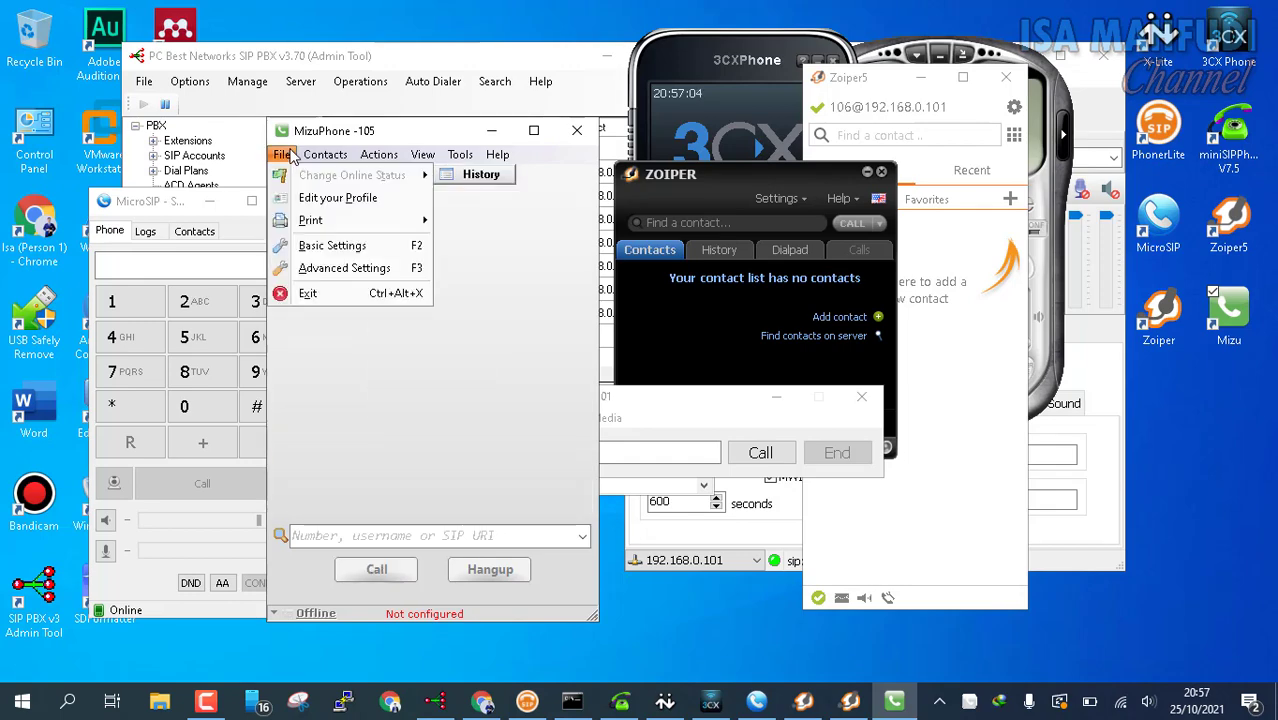
click(298, 198)
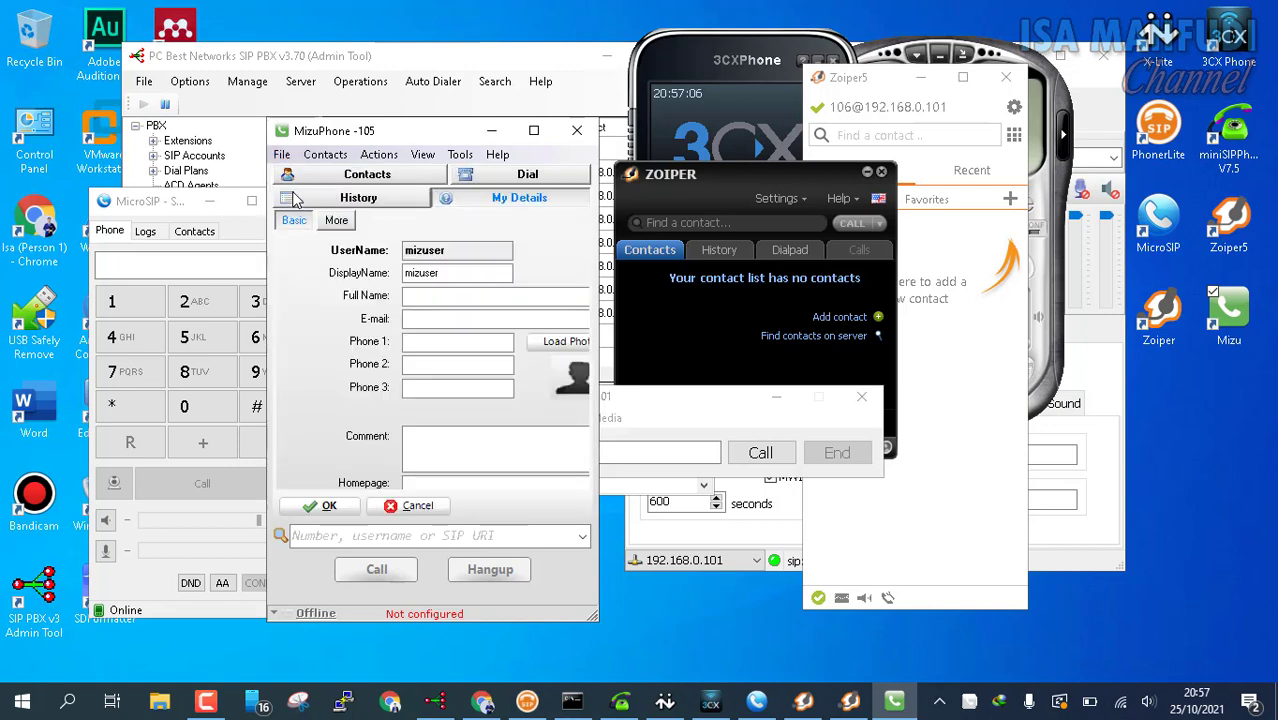
click(419, 572)
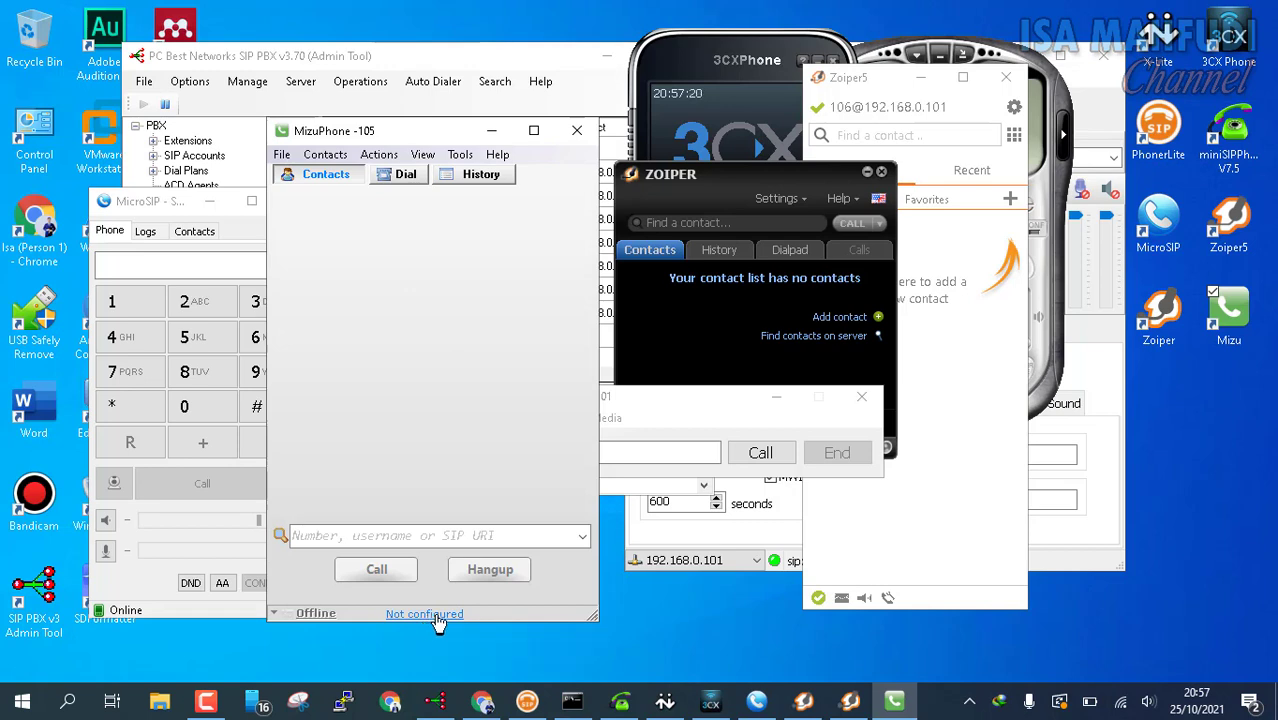
Step: Rename the MizuPhone account from 'Line 1 XXX' to 'Manager'
click(430, 614)
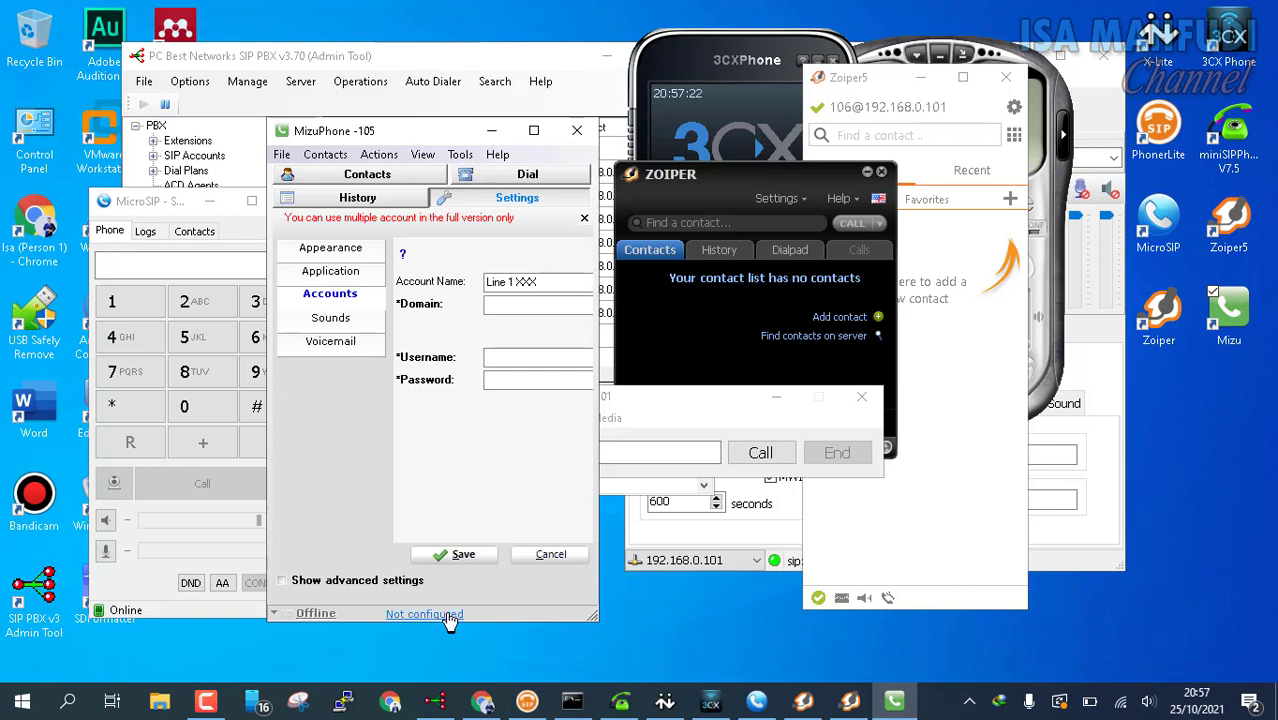
click(572, 288)
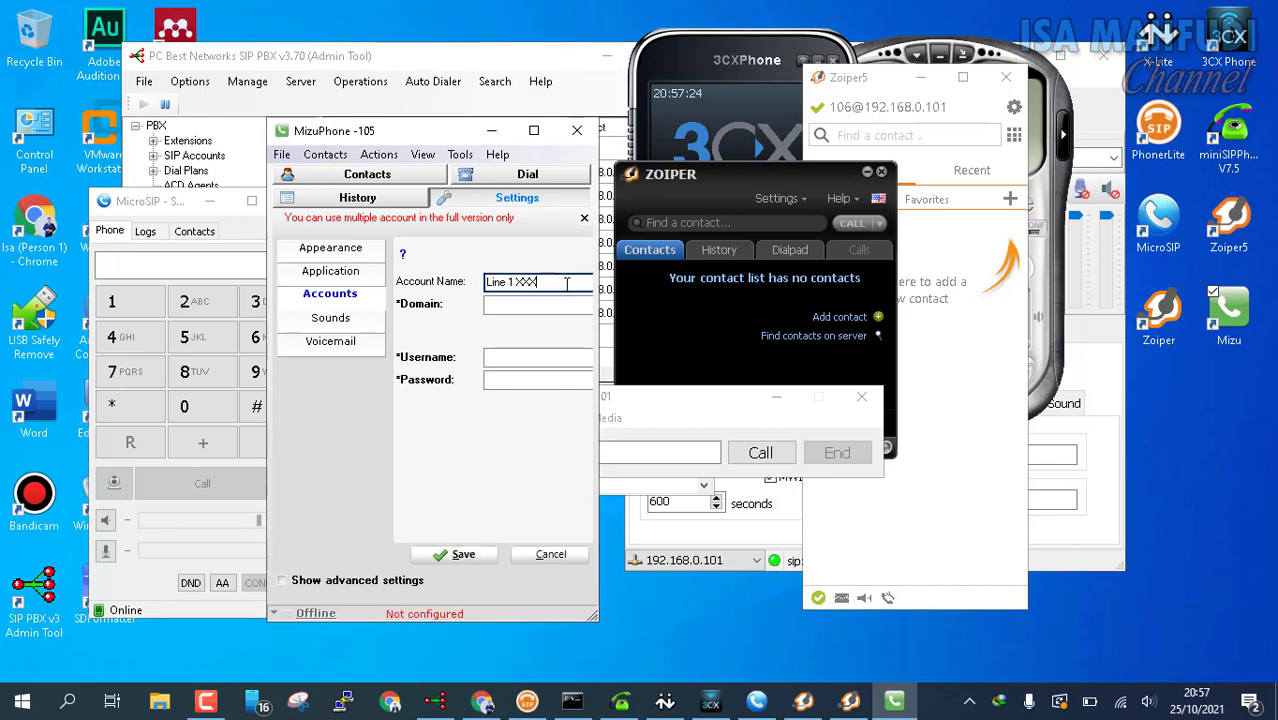
drag(567, 286, 398, 253)
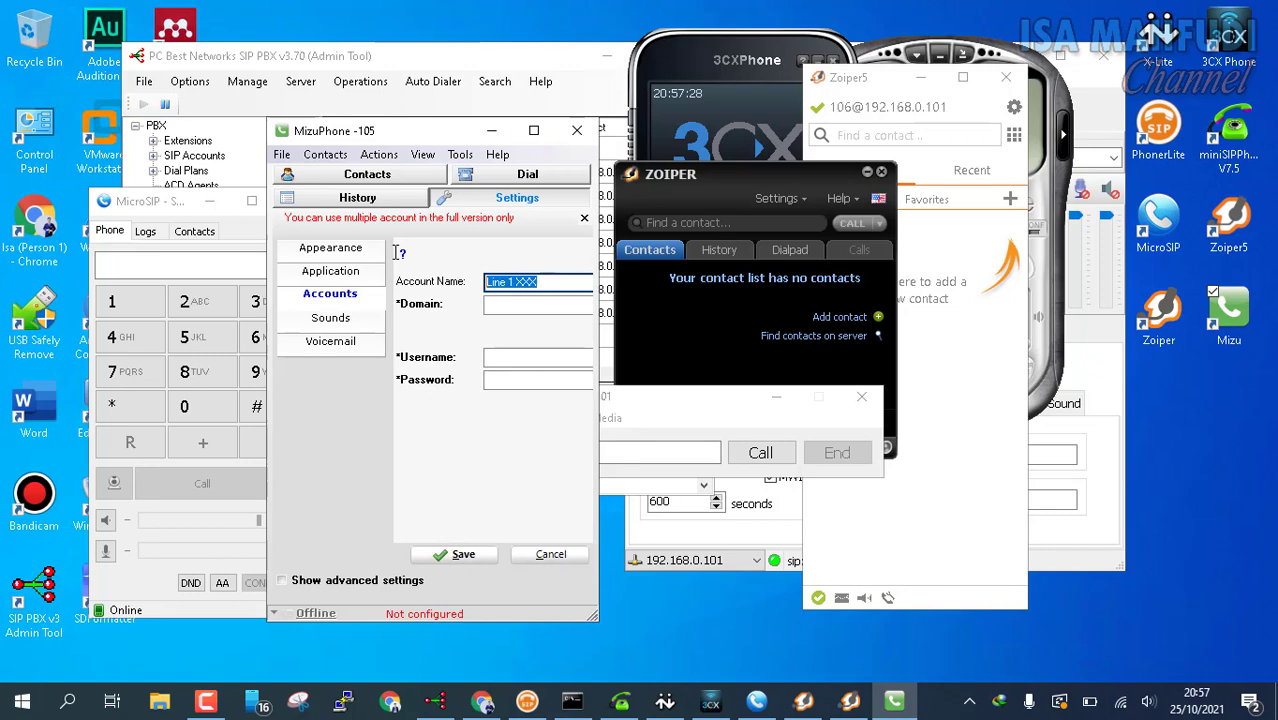
drag(390, 132, 882, 133)
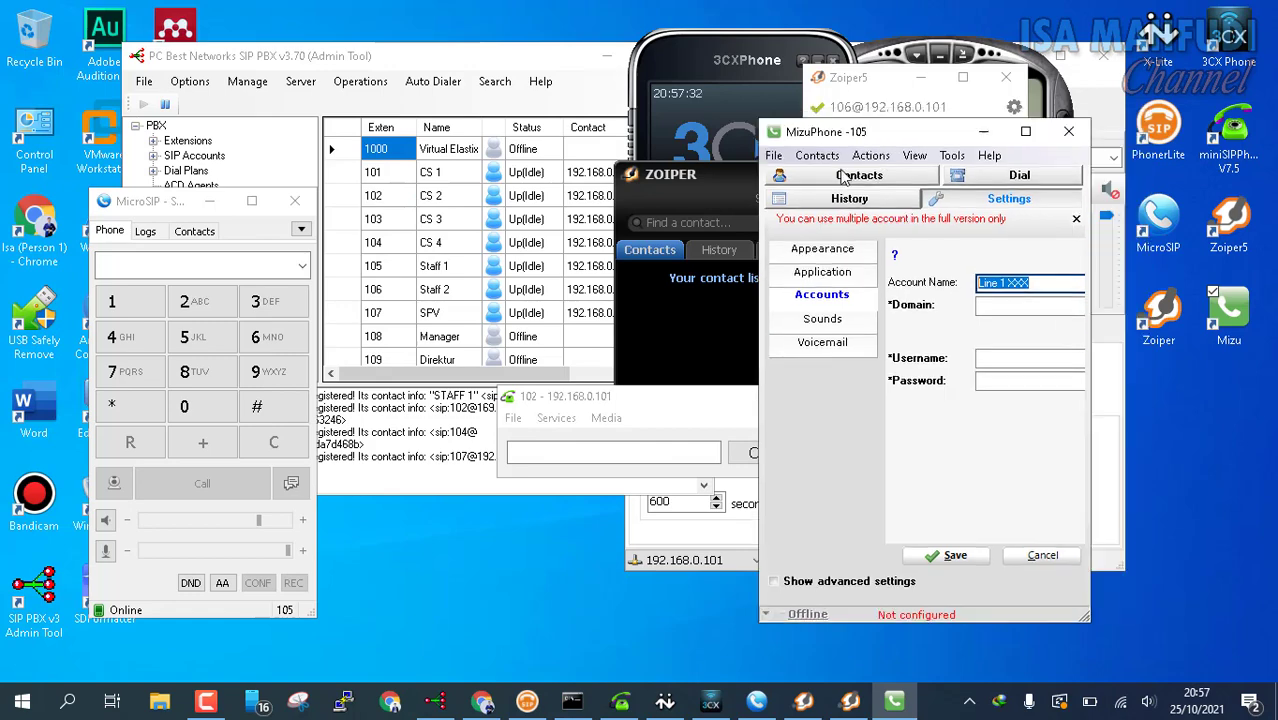
text(Manager)
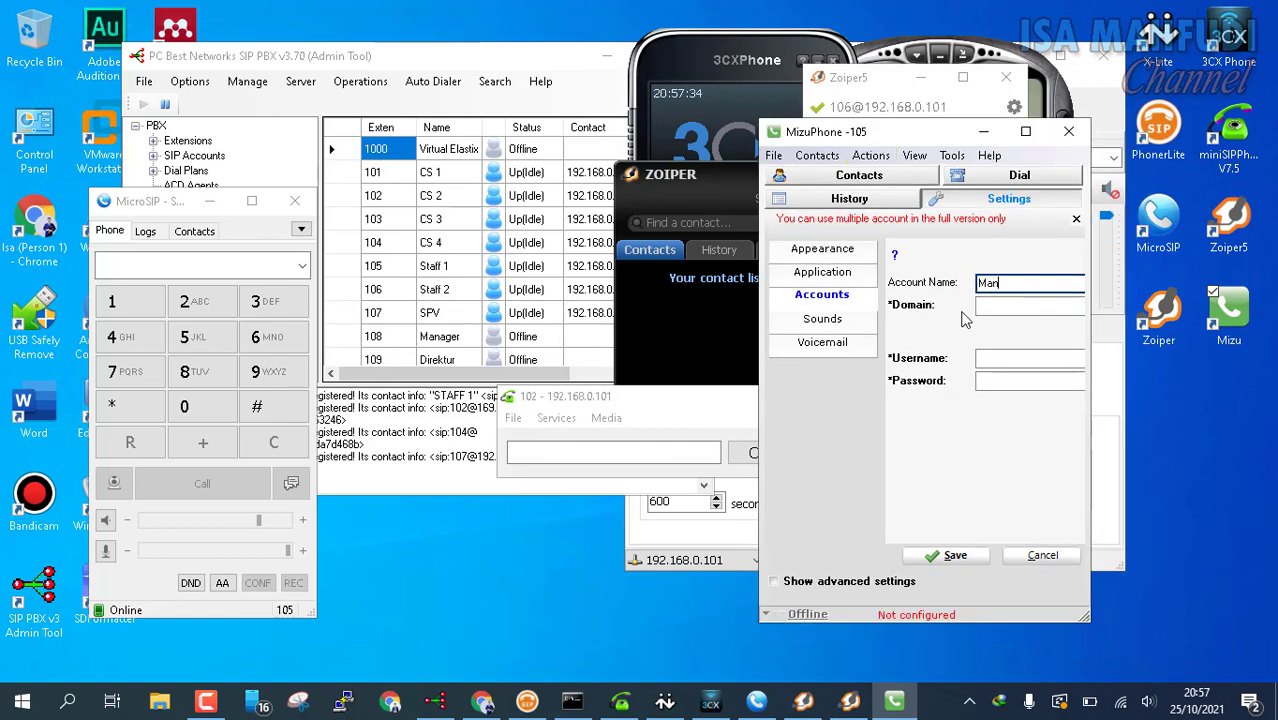
key(Tab)
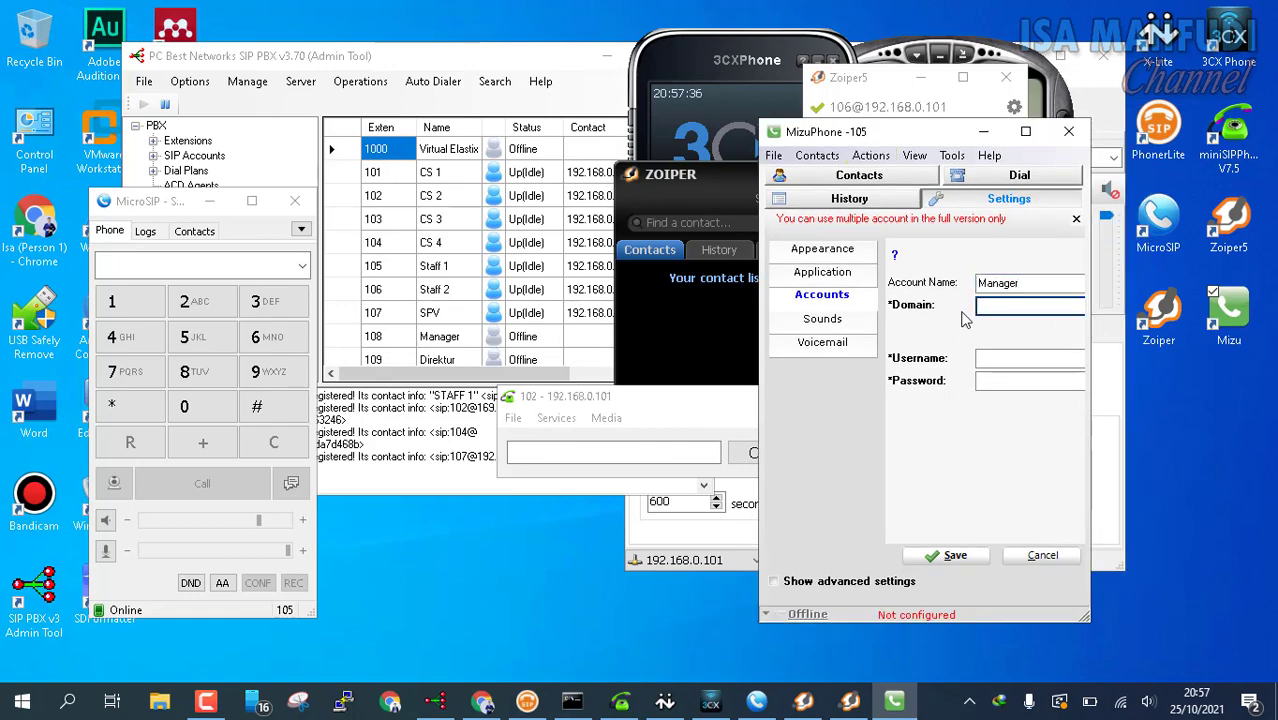
Step: Set domain 192.168.0.101, username 108 and the account password, then save so it registers
text(192.168.)
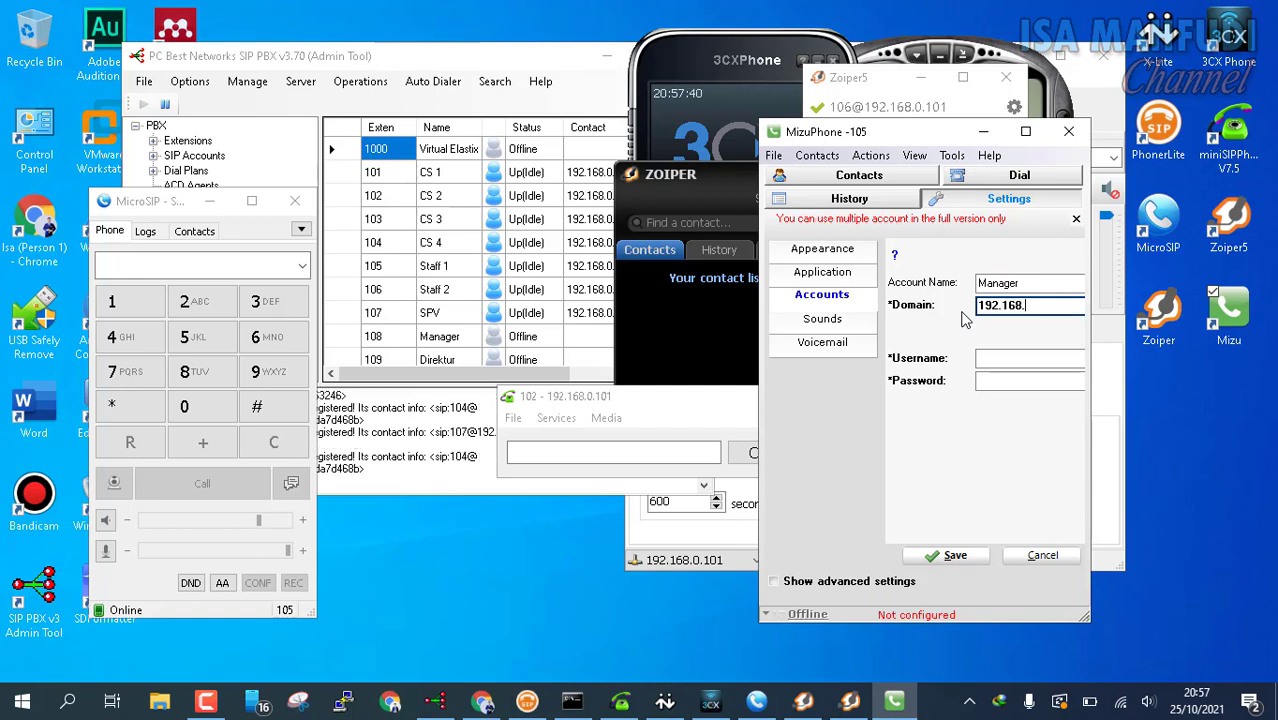
text(0.101)
key(Tab)
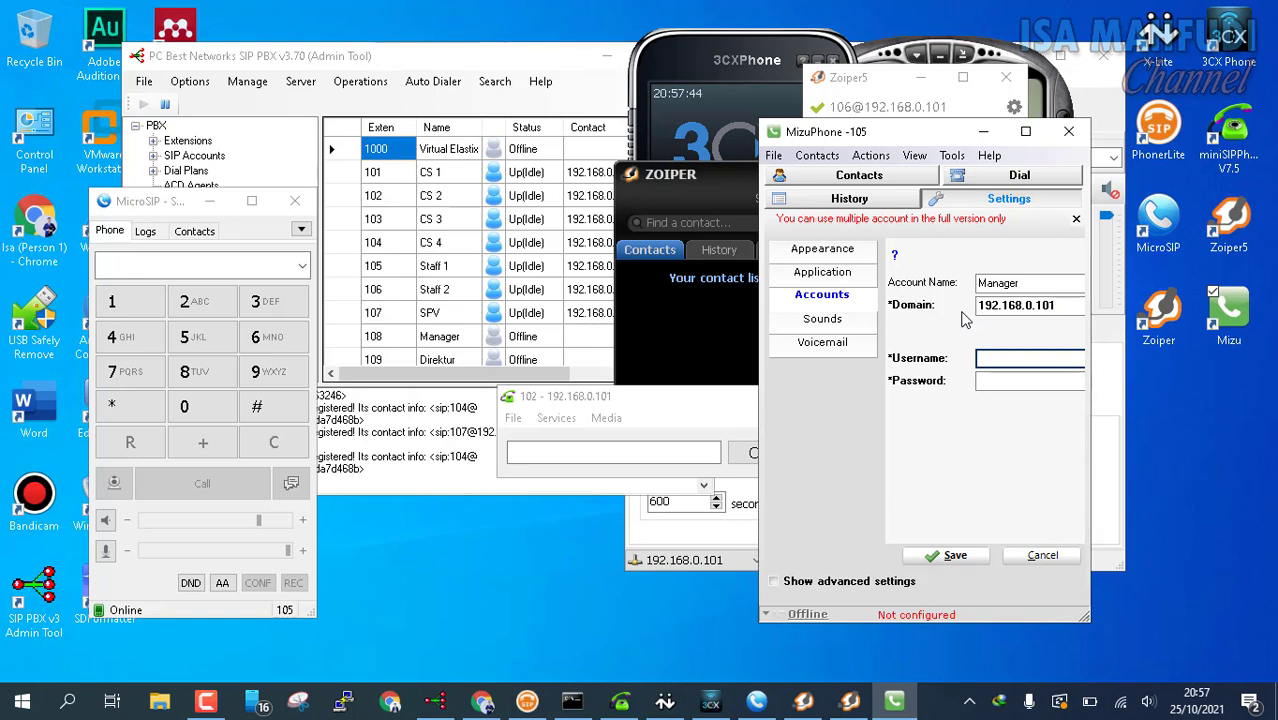
text(108)
key(Tab)
text(123456)
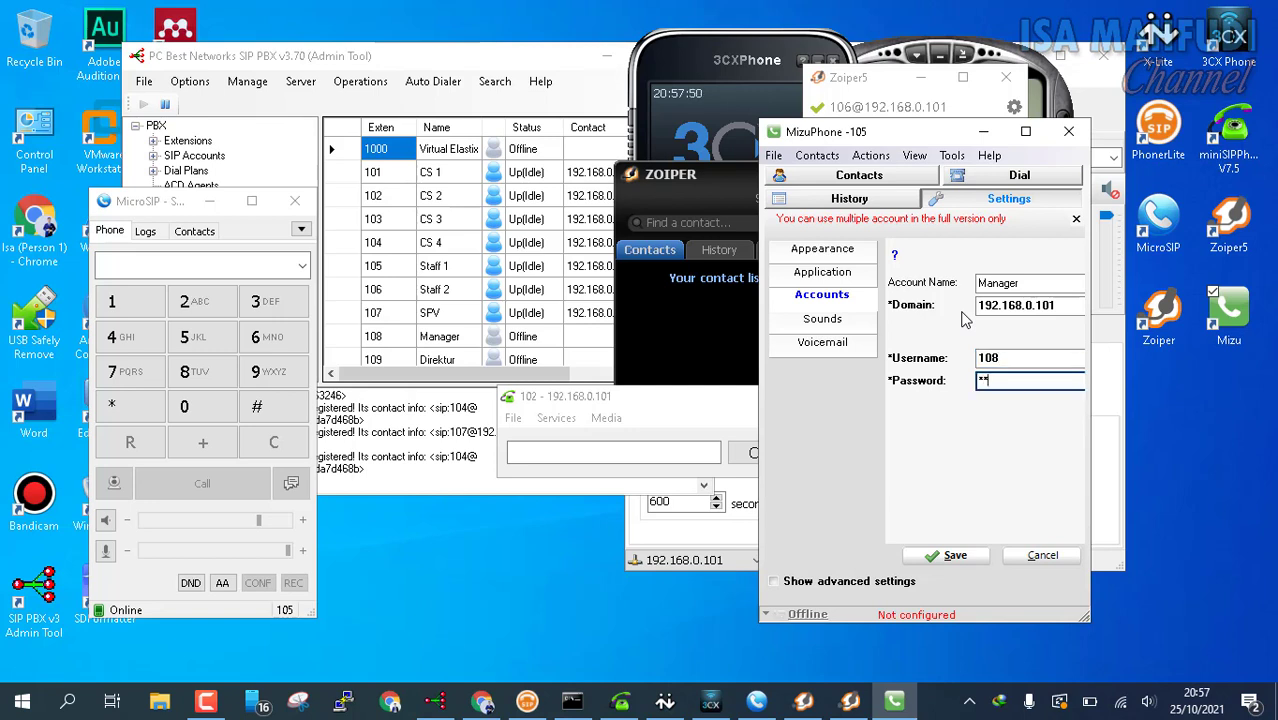
text(7)
click(958, 557)
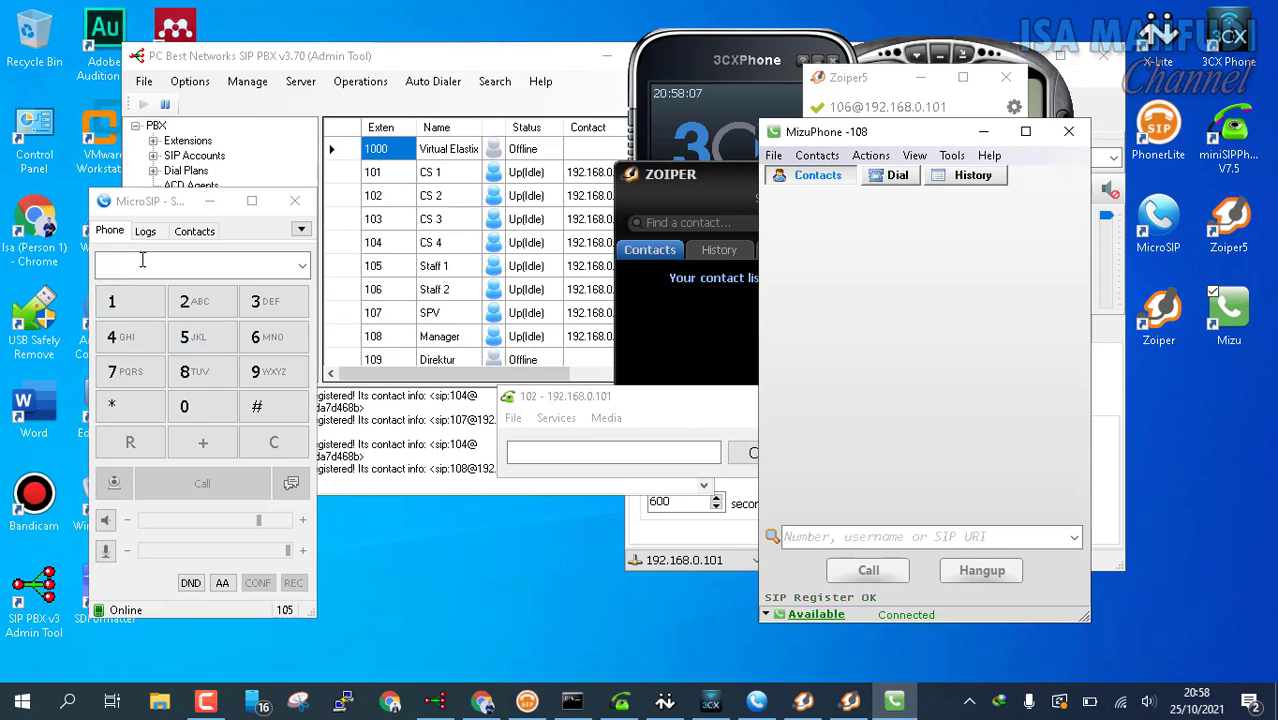
drag(150, 203, 988, 218)
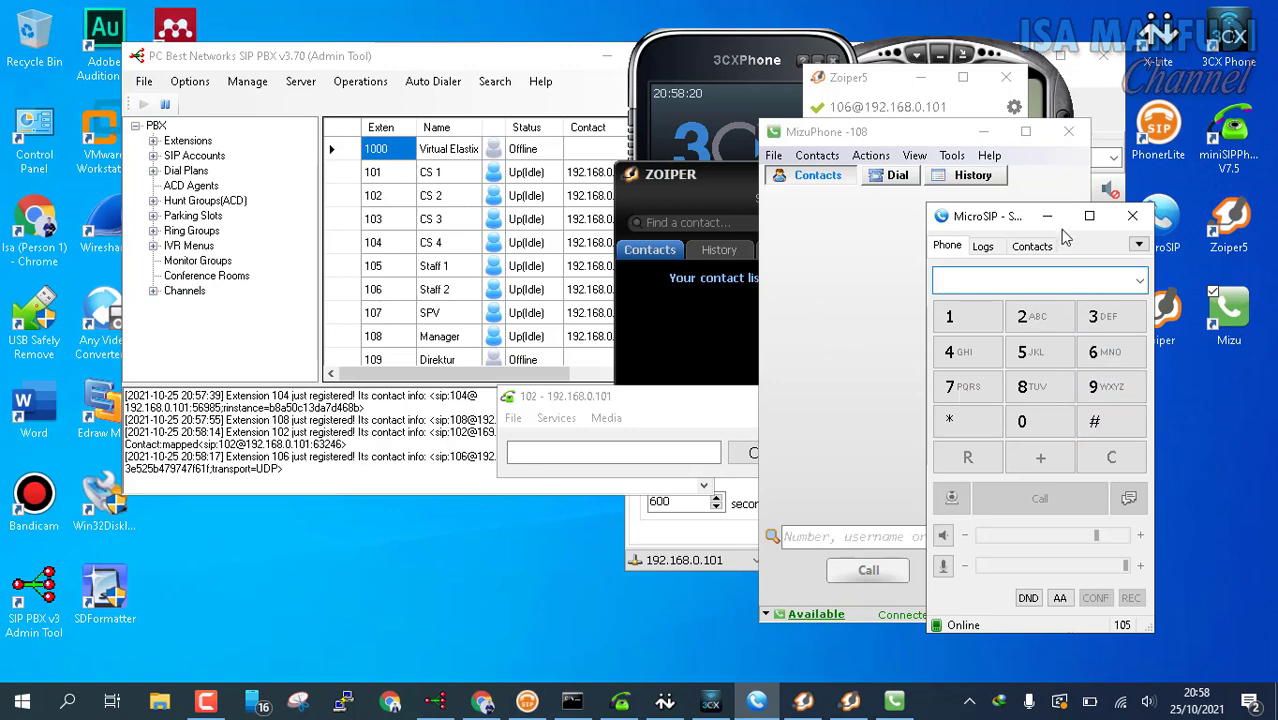
Step: Reposition the MicroSIP window and clear the desktop shortcut selection
drag(998, 220, 847, 215)
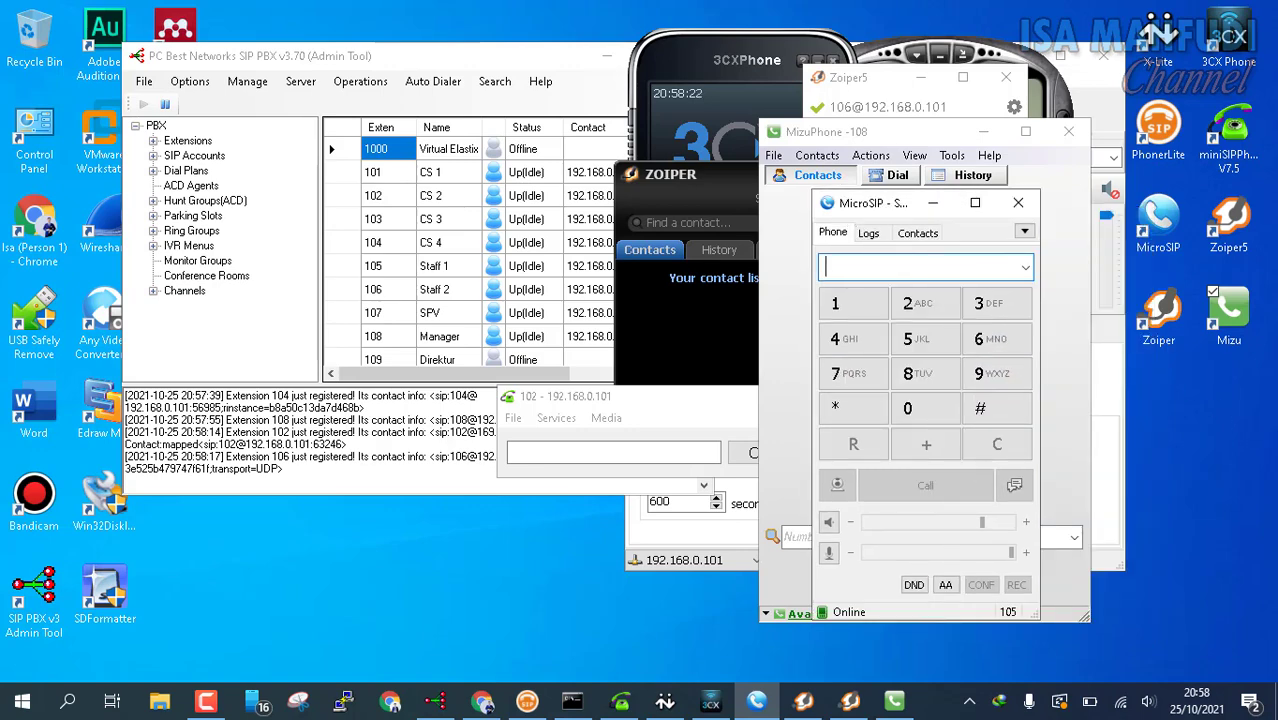
drag(1272, 465, 1176, 12)
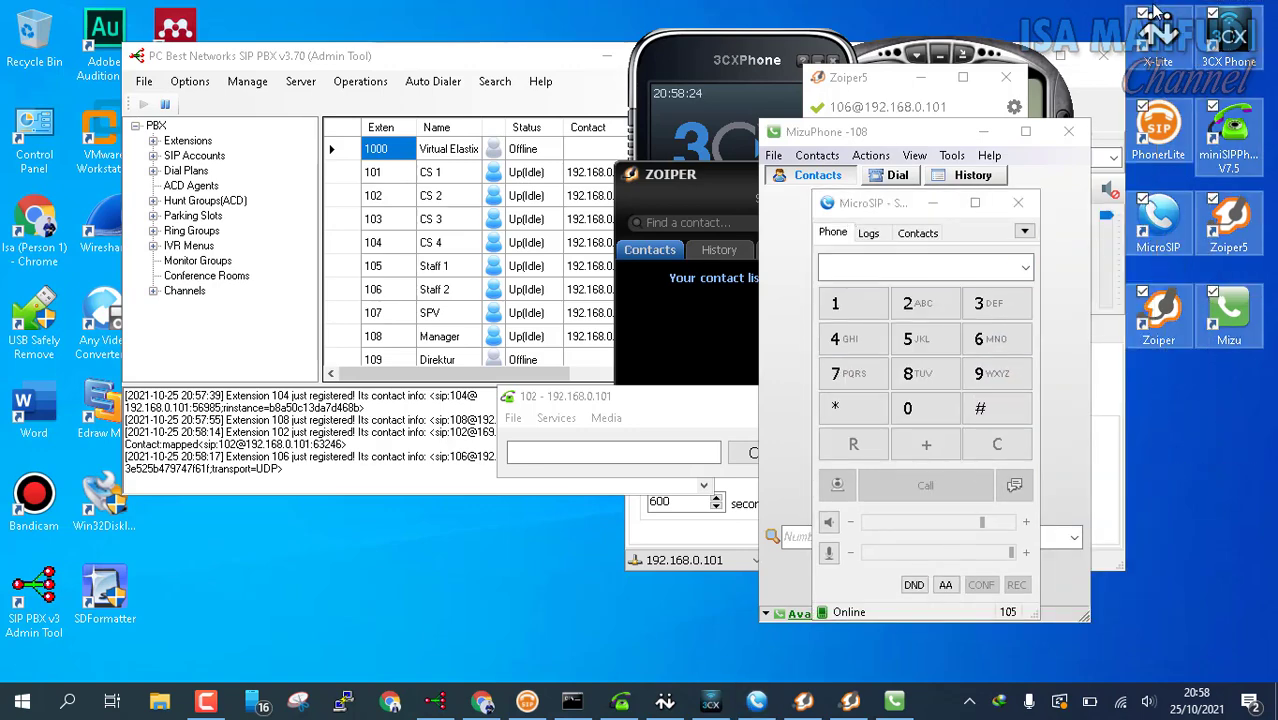
click(1245, 540)
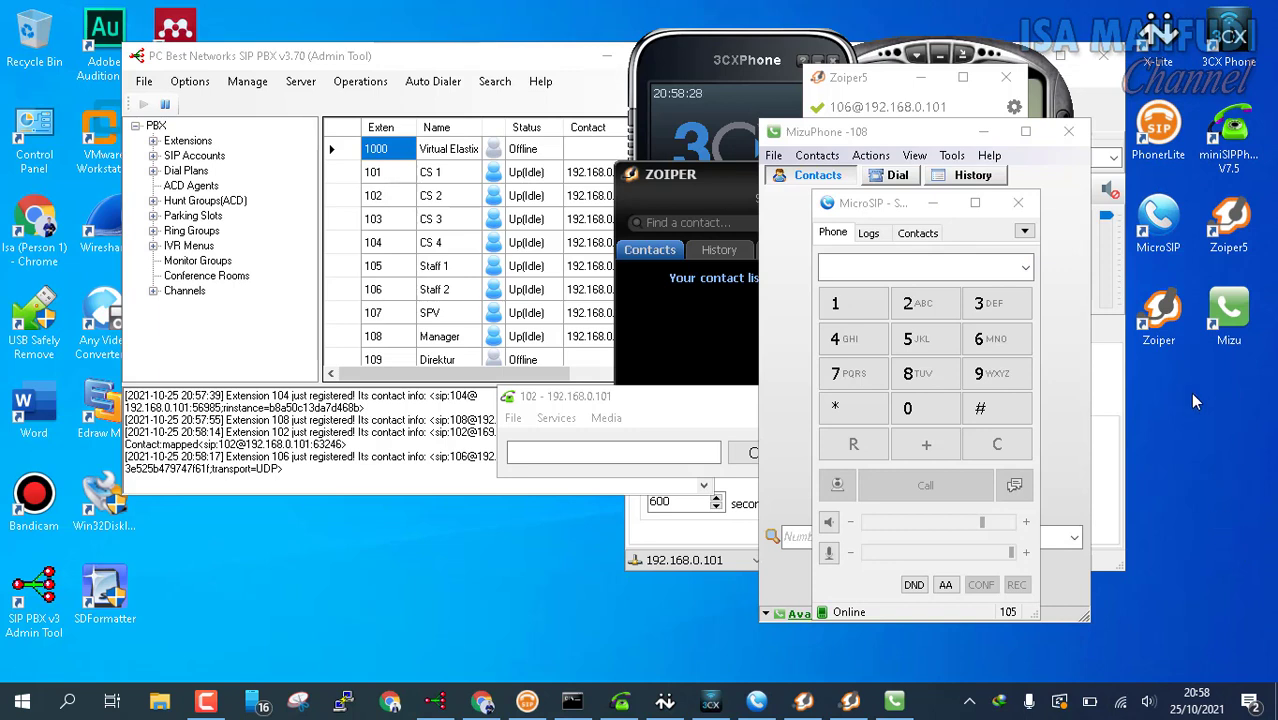
click(1168, 230)
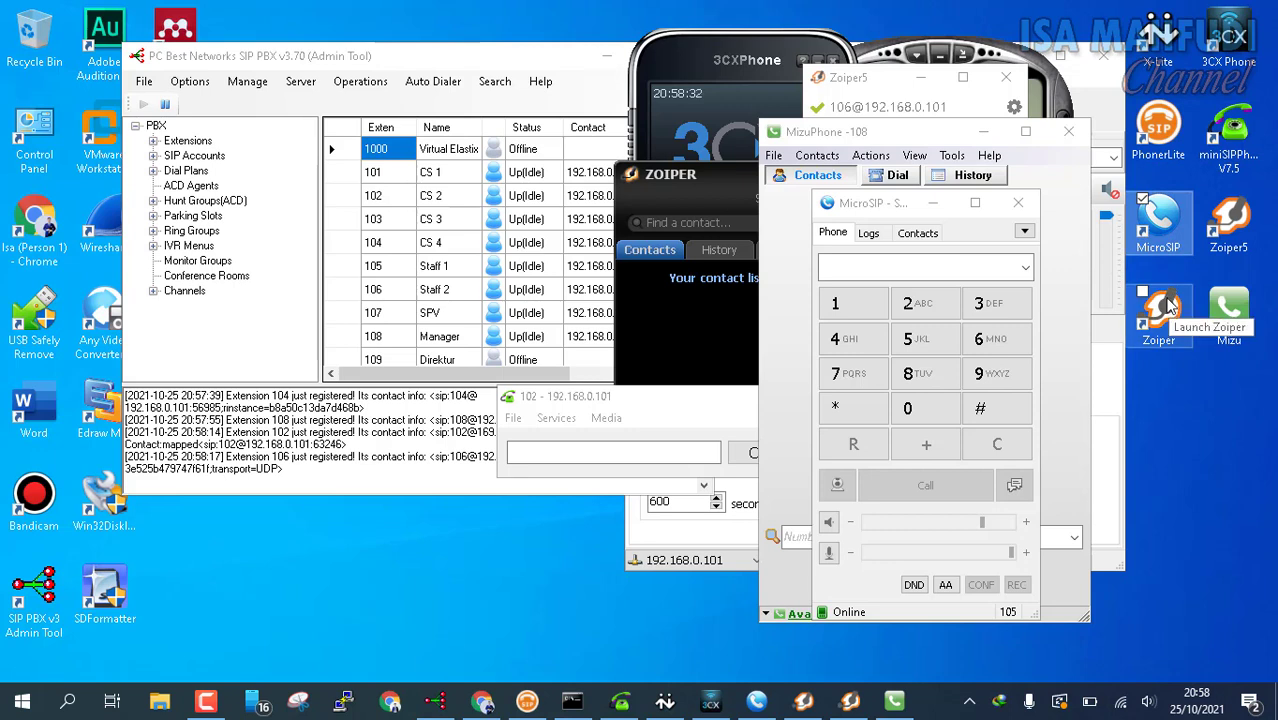
click(1173, 376)
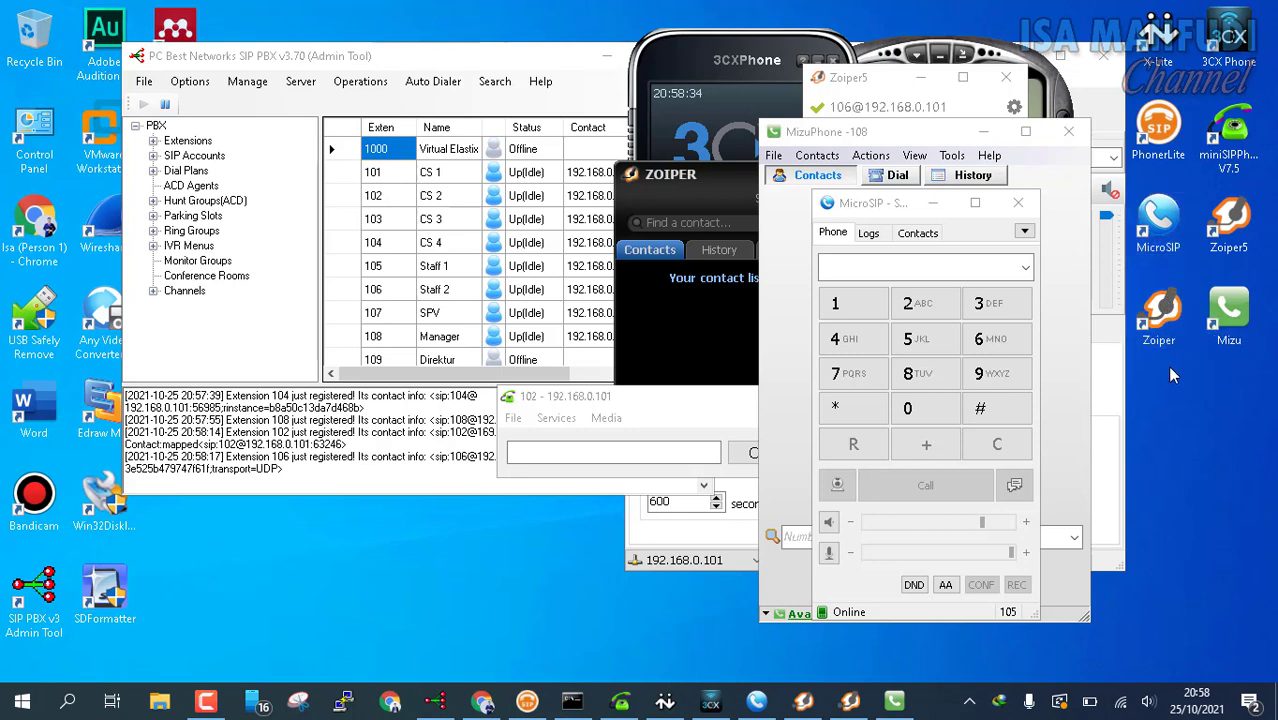